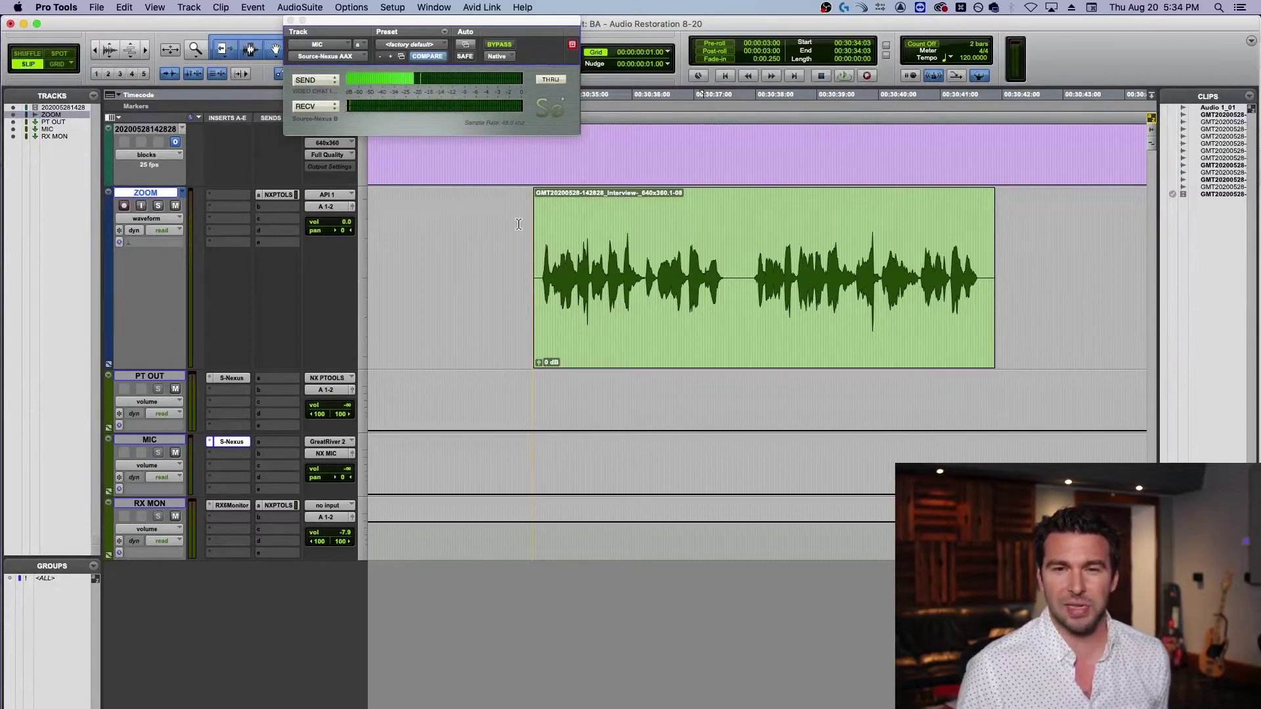
Audition the interview clip in the session, playing it from its beginning
left_click(519, 223)
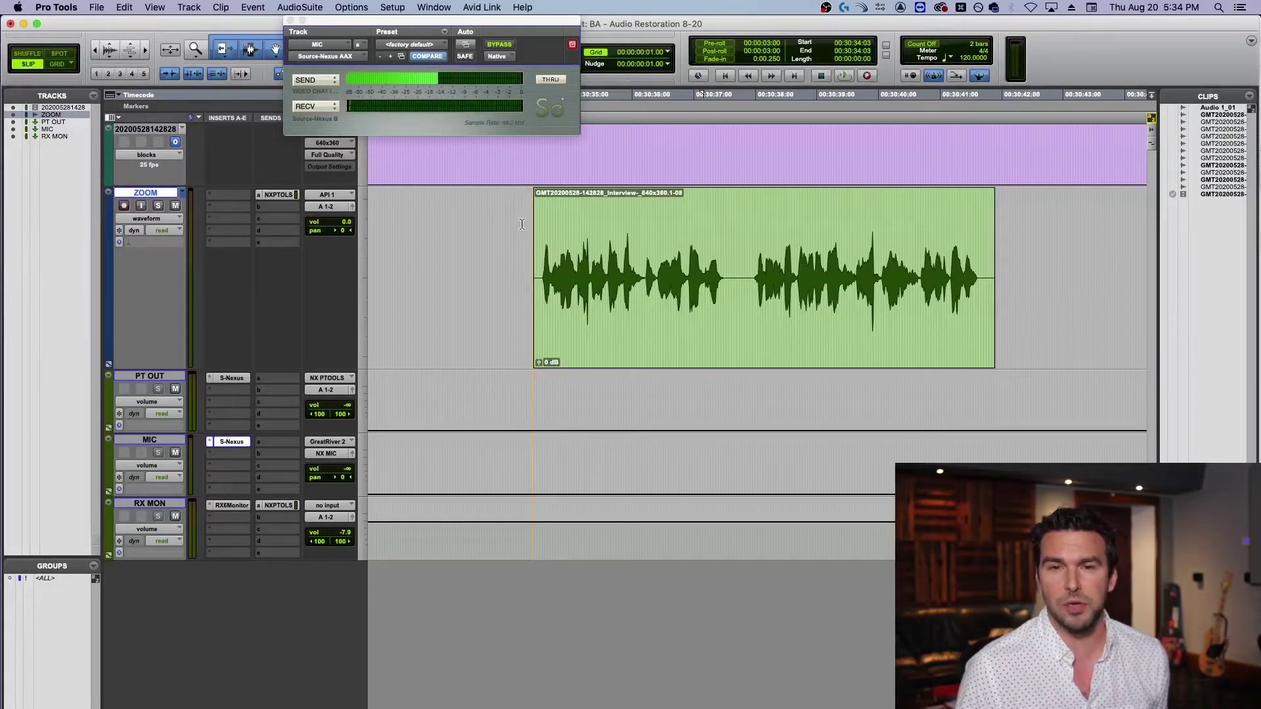
key("space")
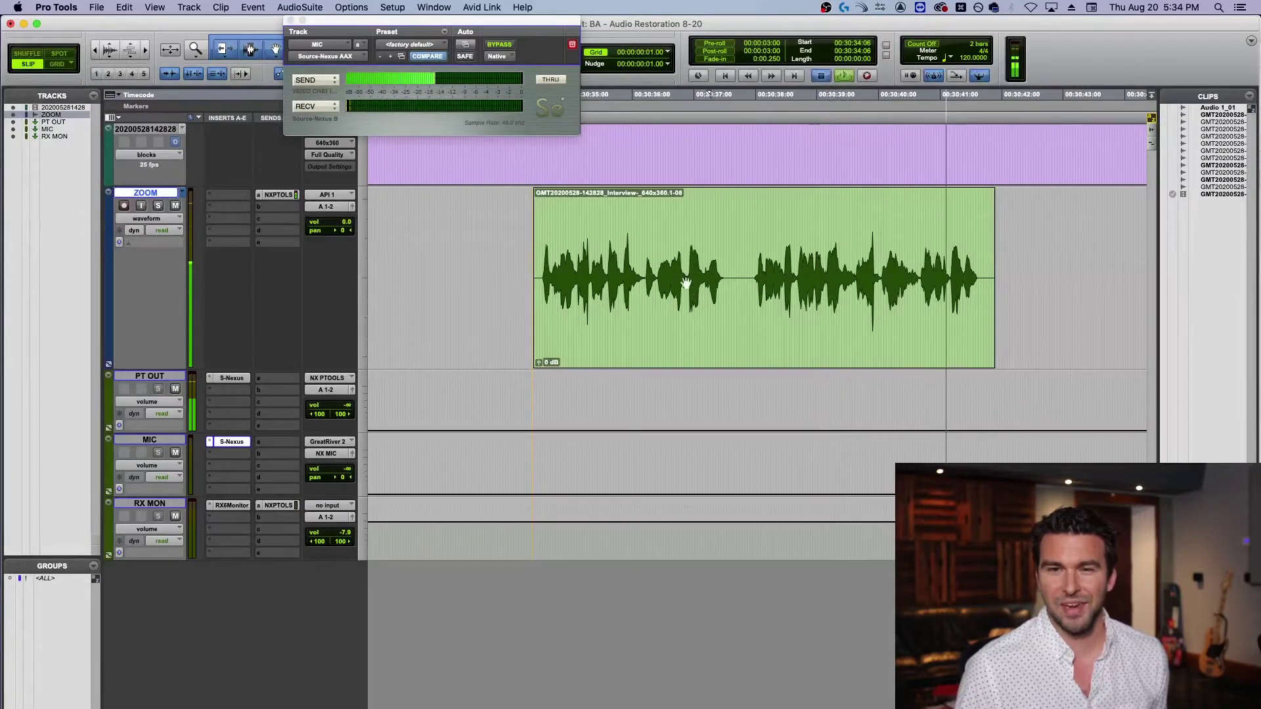
left_click(612, 240)
left_click(582, 240)
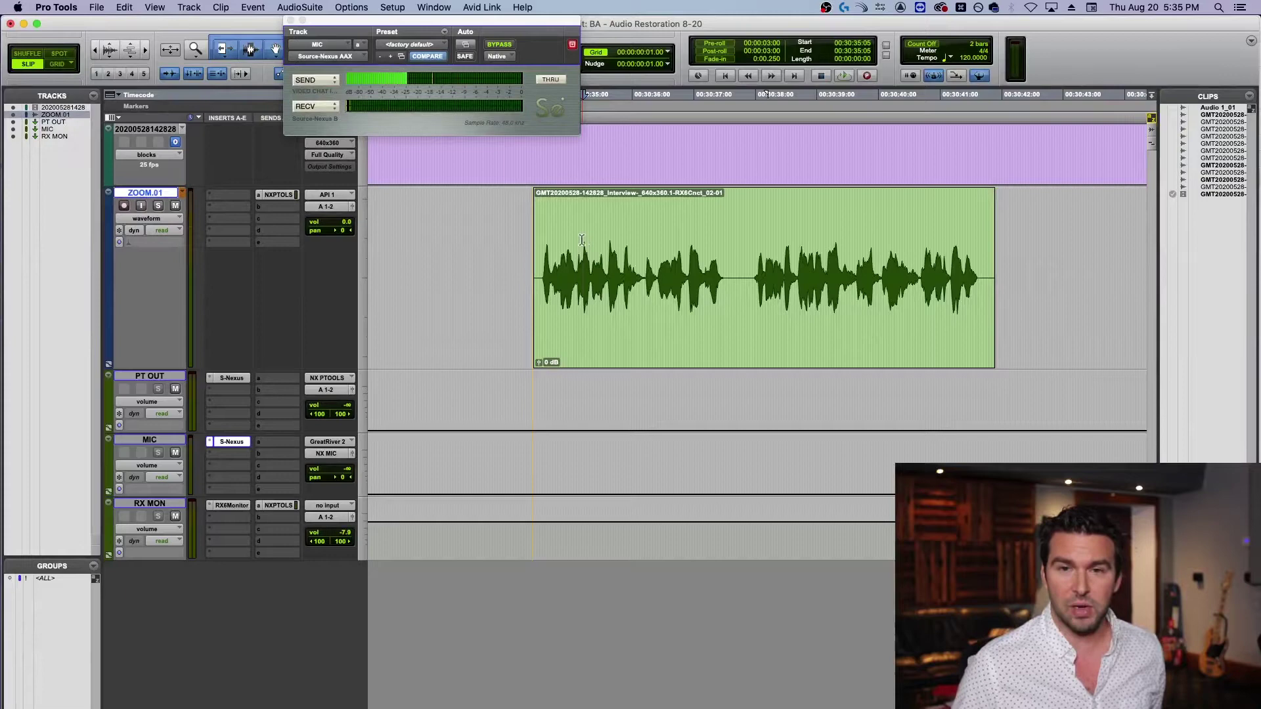
left_click(530, 230)
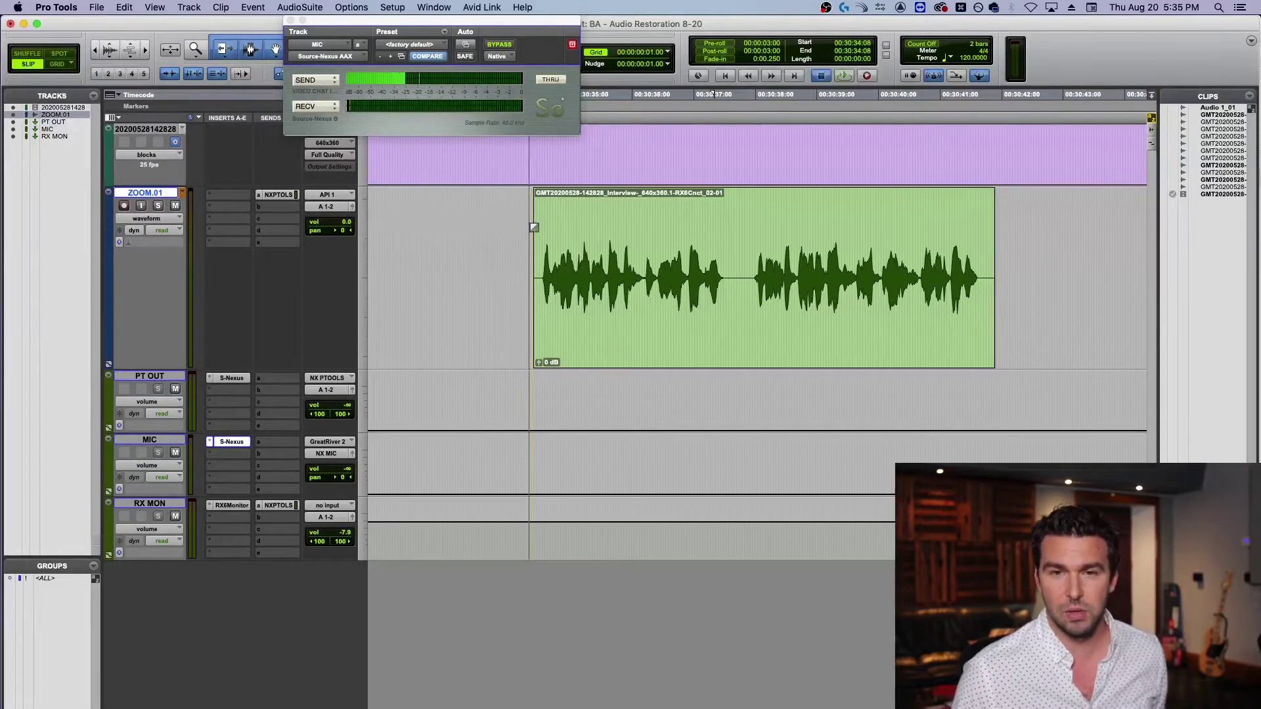
key("space")
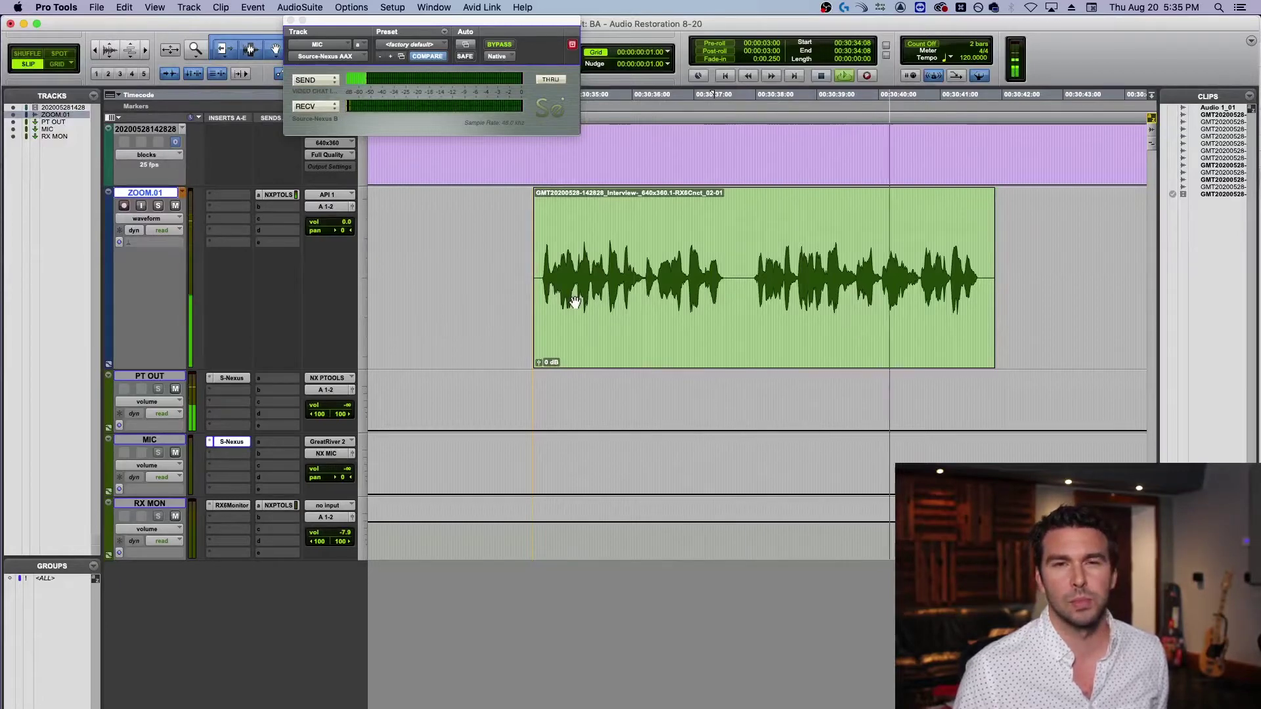
Close the Source-Nexus window, stop playback and undo back to the original interview clip
left_click(291, 20)
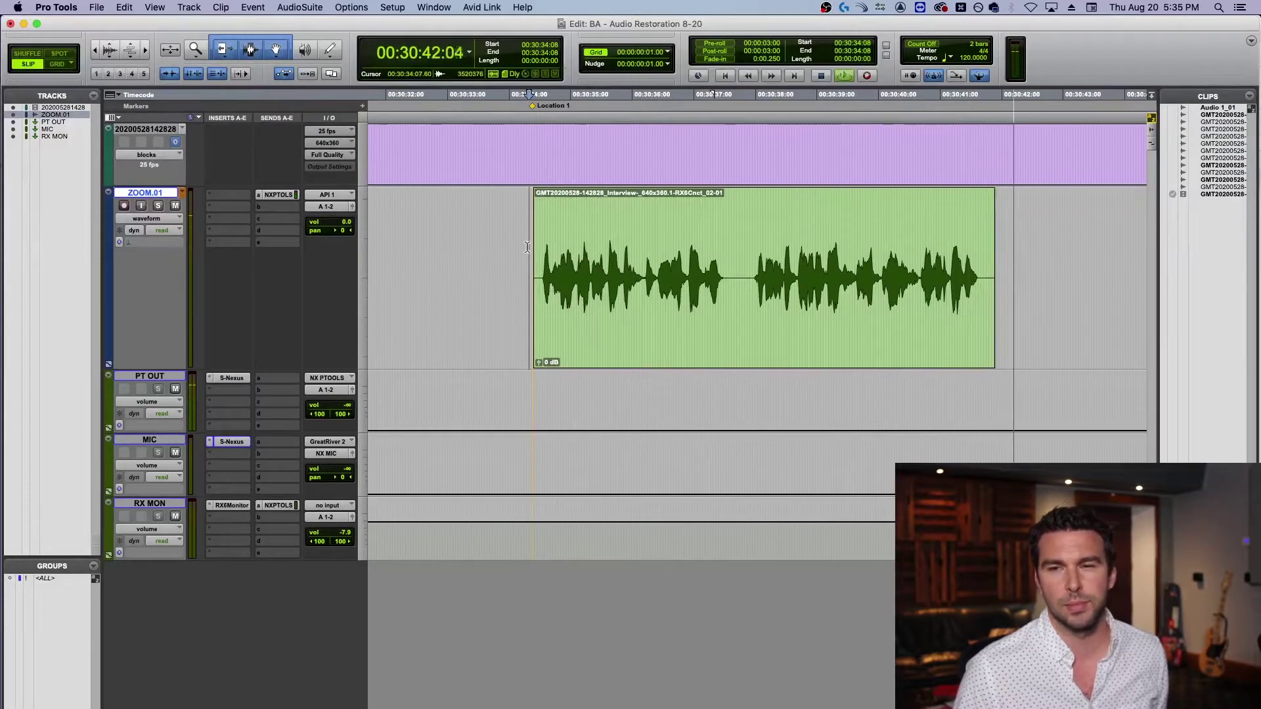
key("space")
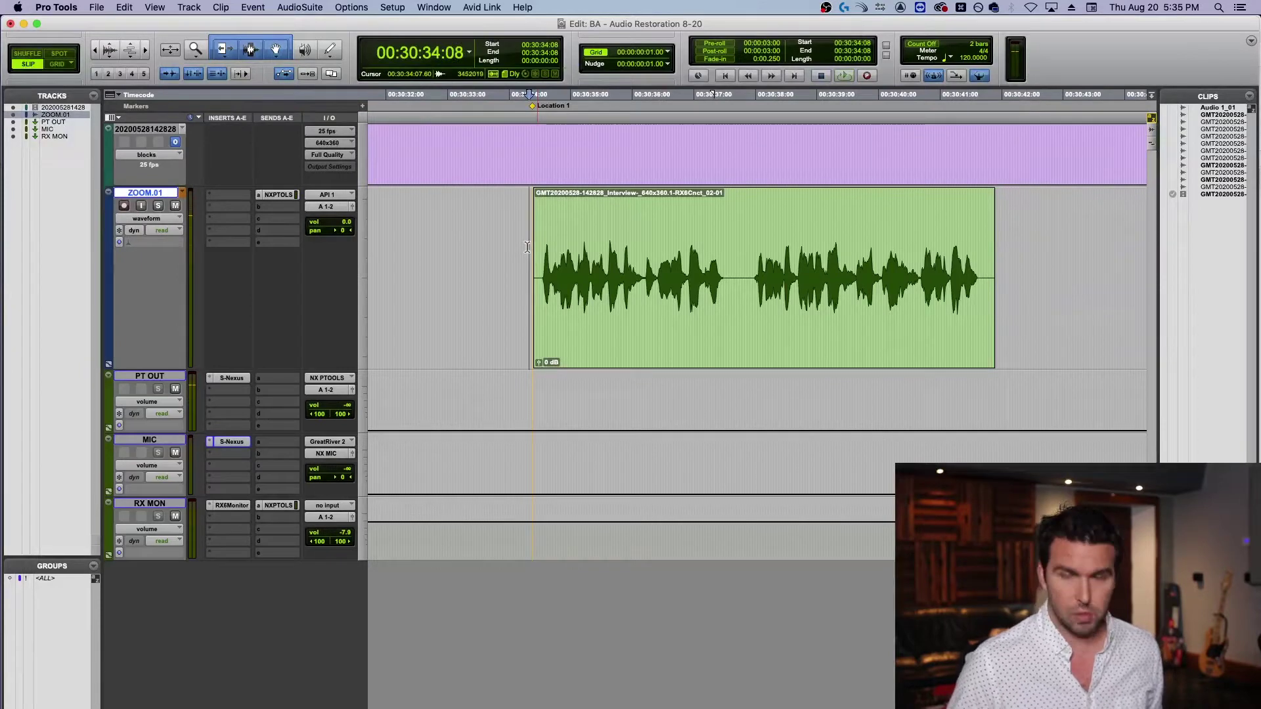
key("super+z")
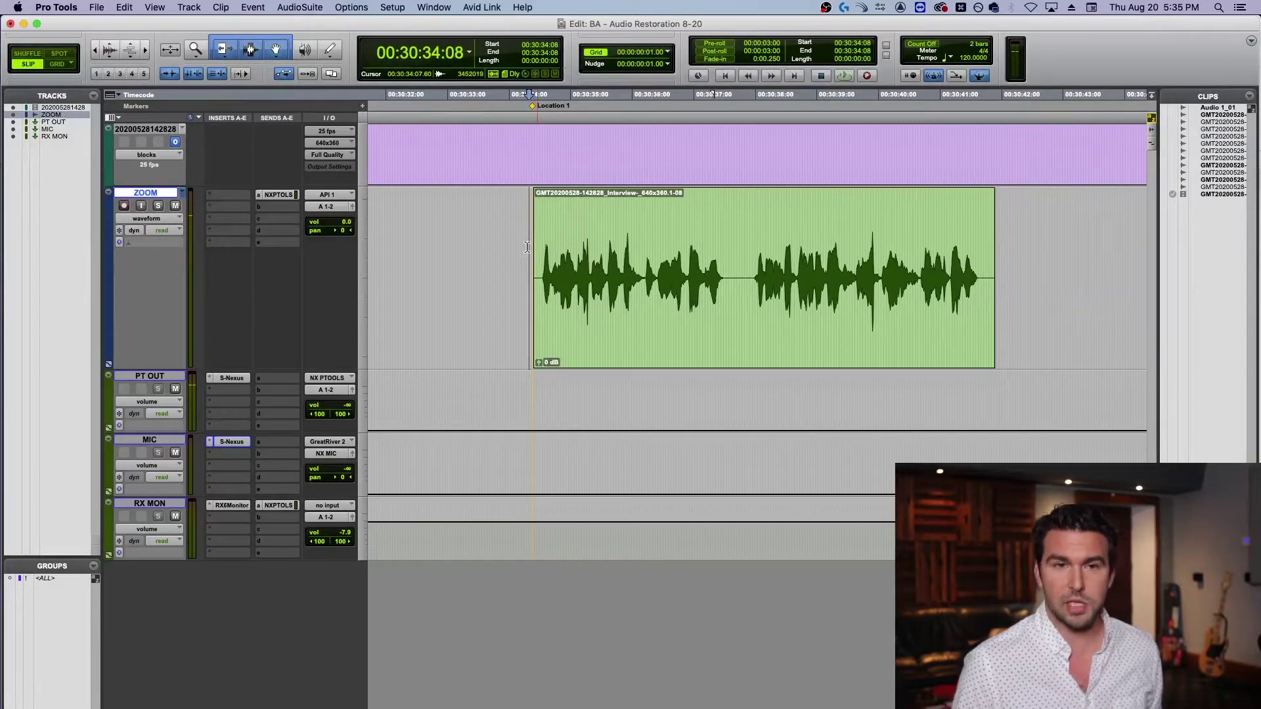
Send the whole interview clip to RX 6 via AudioSuite > iZotope, Inc. > RX 6 Connect in Repair mode
left_click(794, 335)
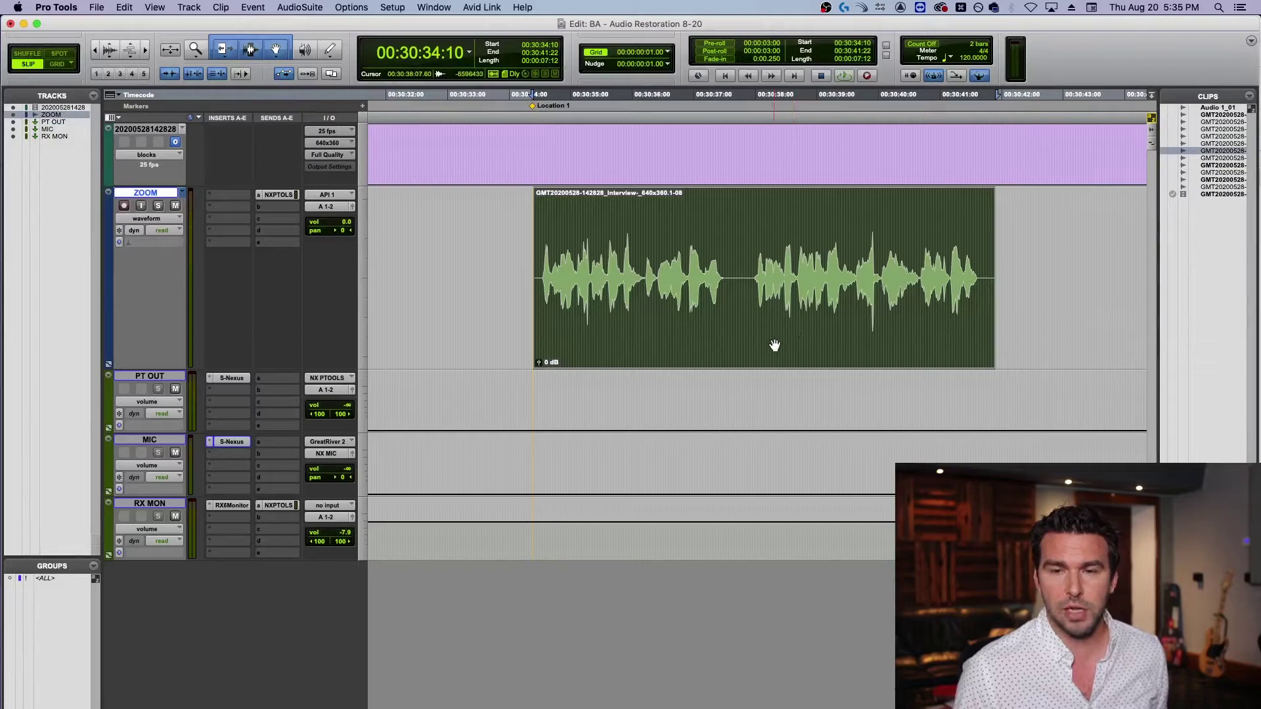
left_click(300, 7)
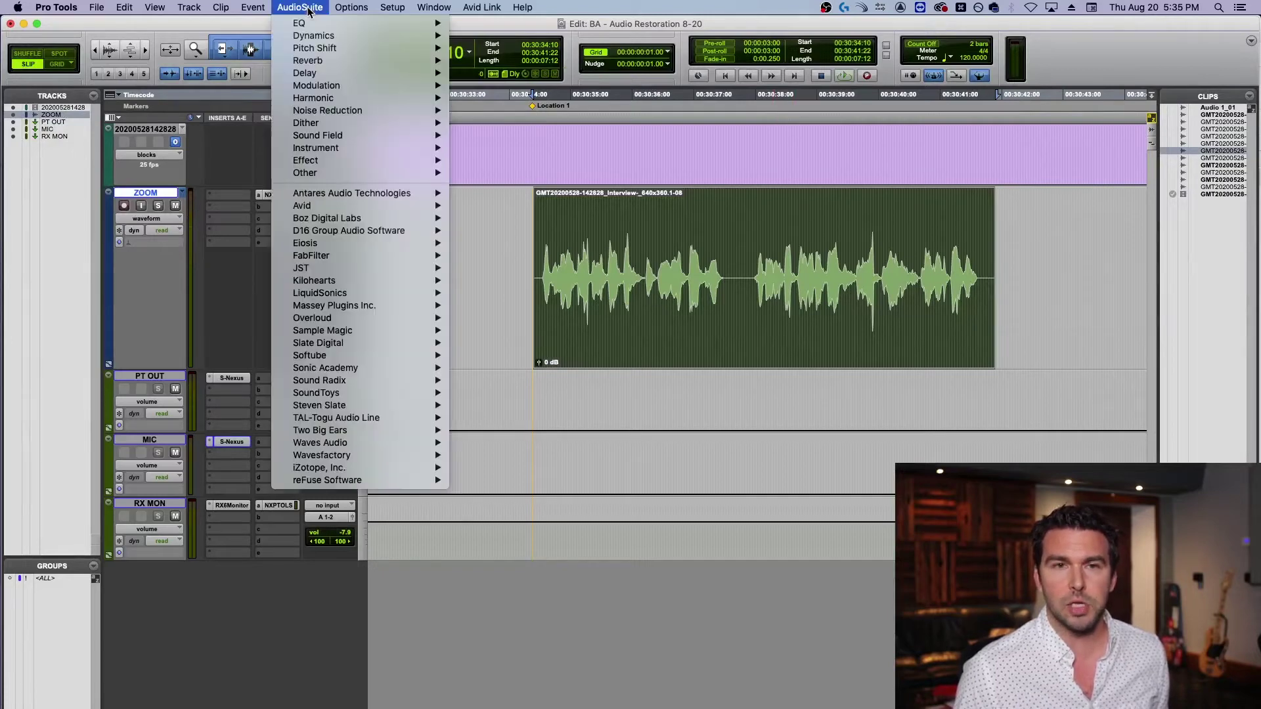
mouse_move(394, 467)
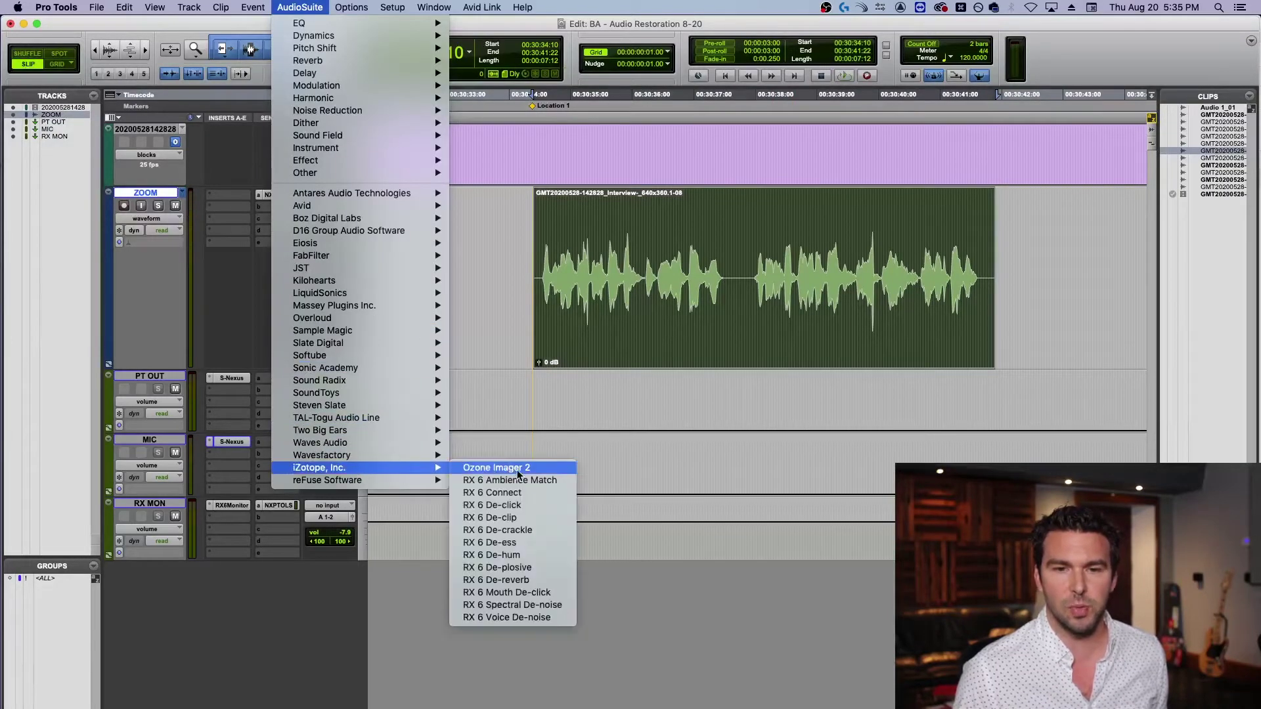
left_click(549, 492)
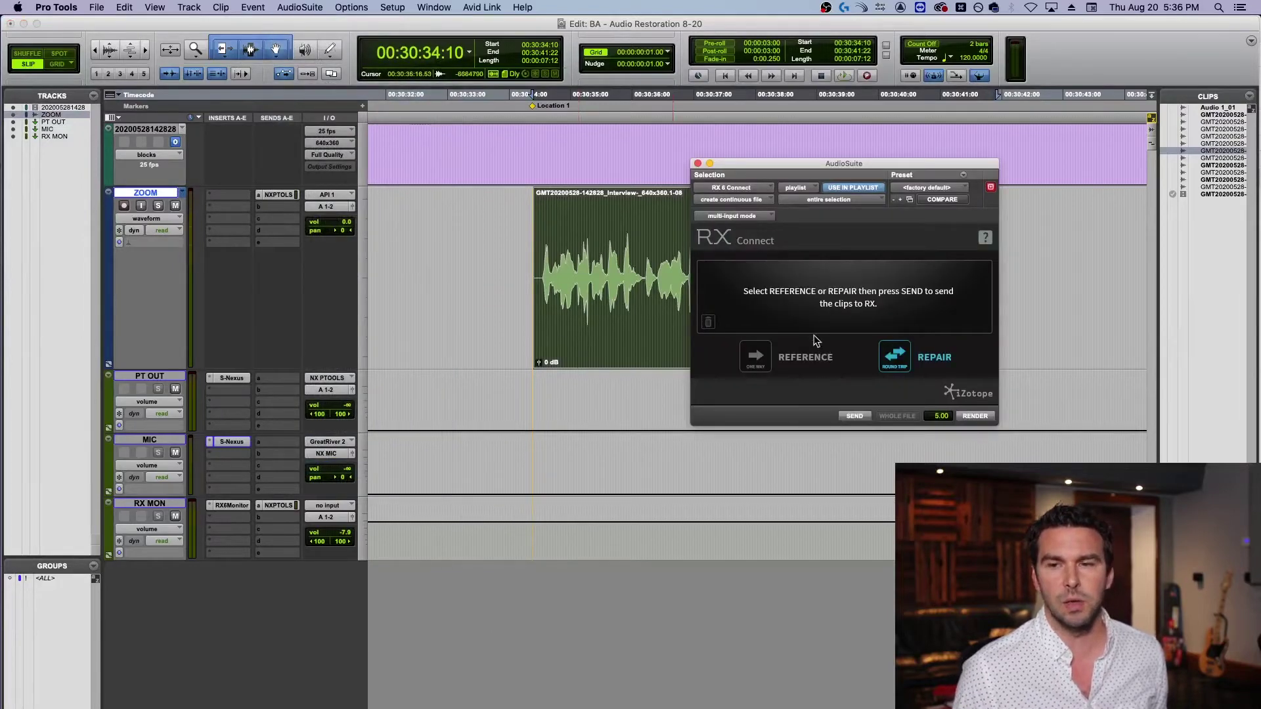
left_click(857, 416)
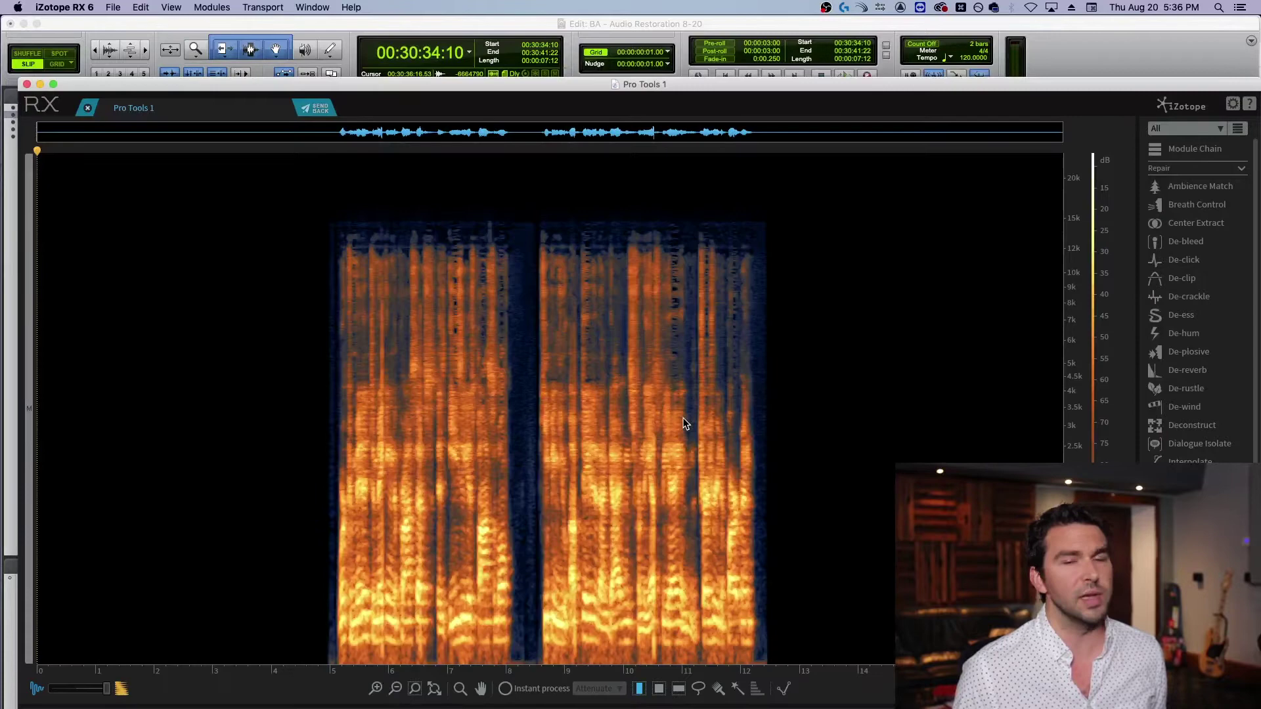
Zoom the spectrogram in on the vertical click near 5.9 seconds and play the audio around it
left_click(335, 402)
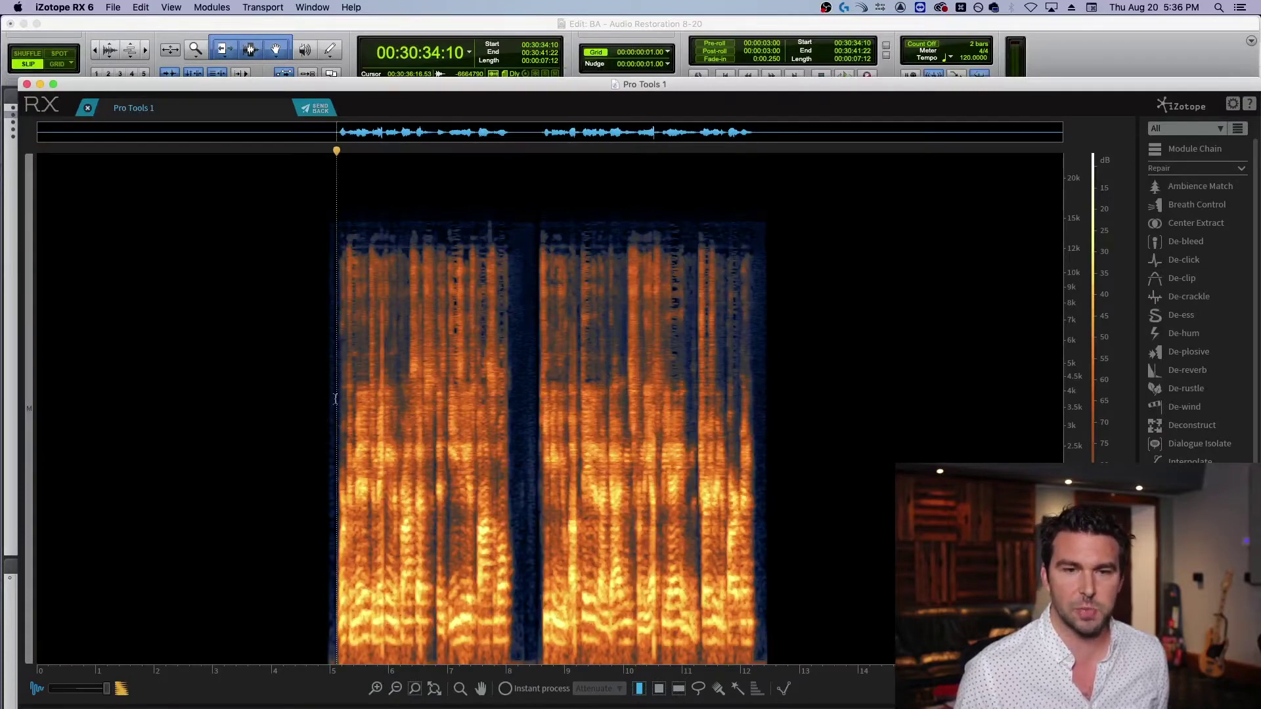
scroll(335, 402, "up", 4)
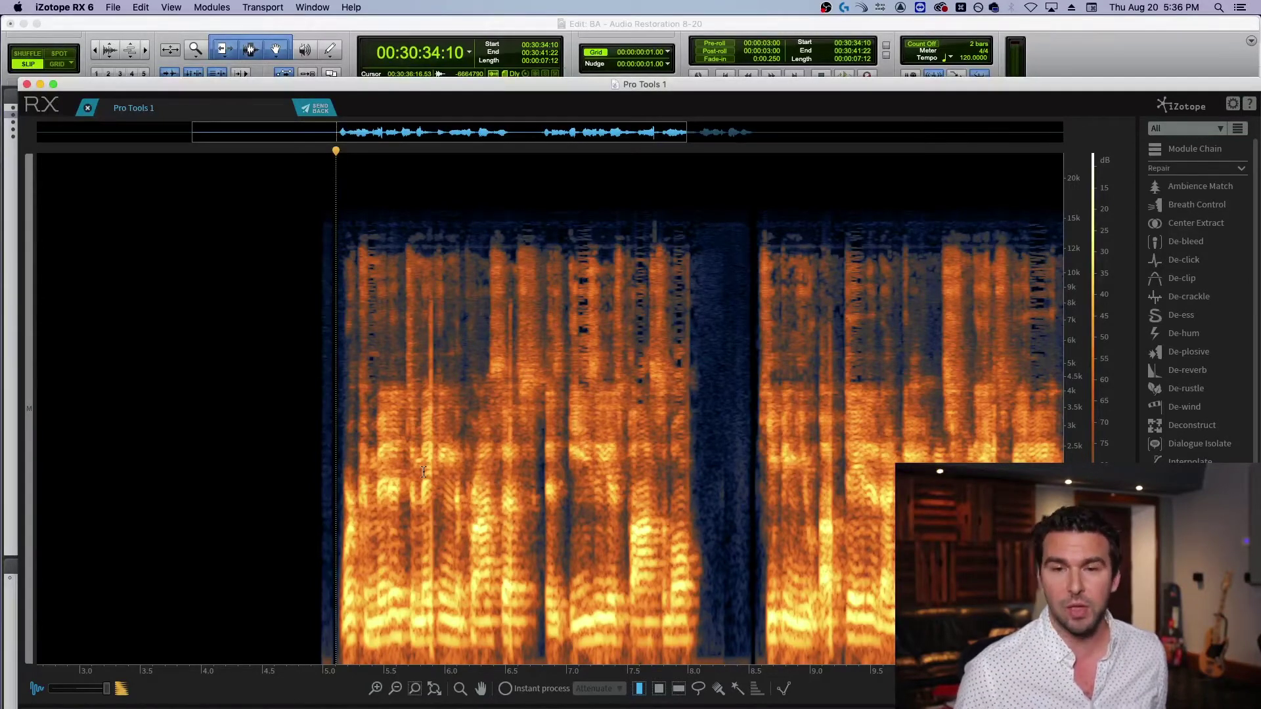
left_click(430, 394)
scroll(430, 392, "up", 3)
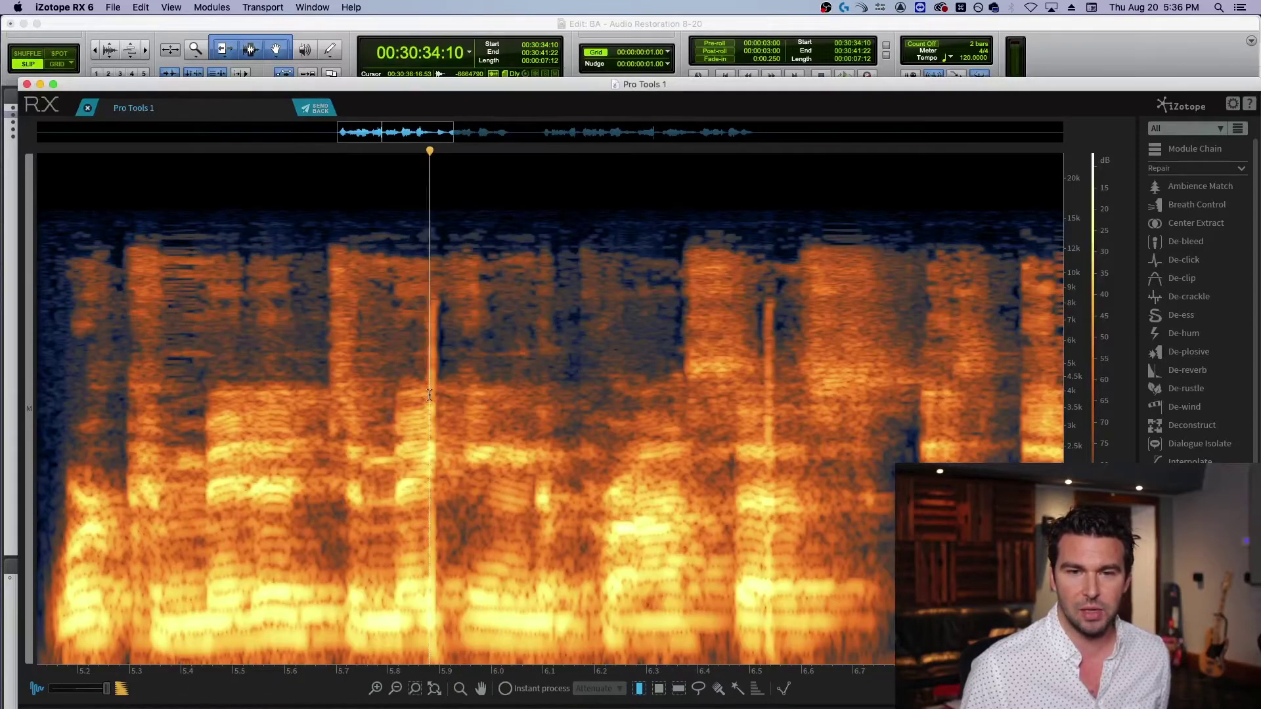
key("space")
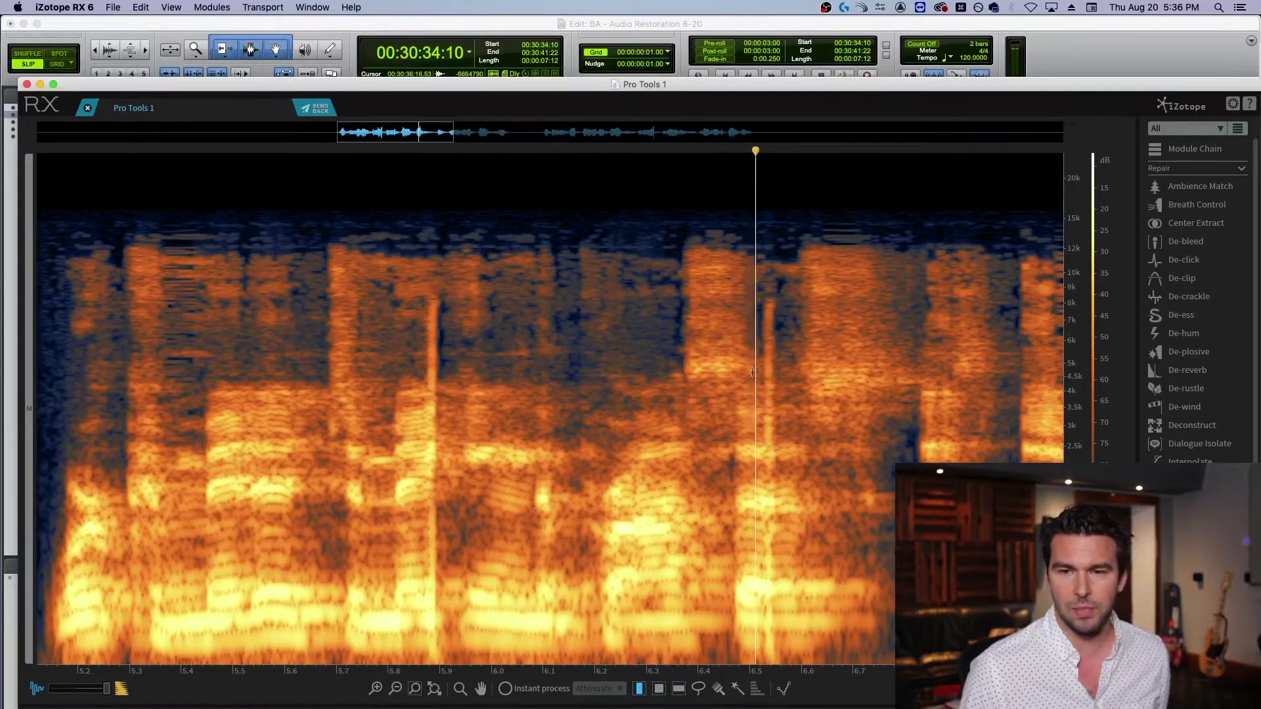
key("space")
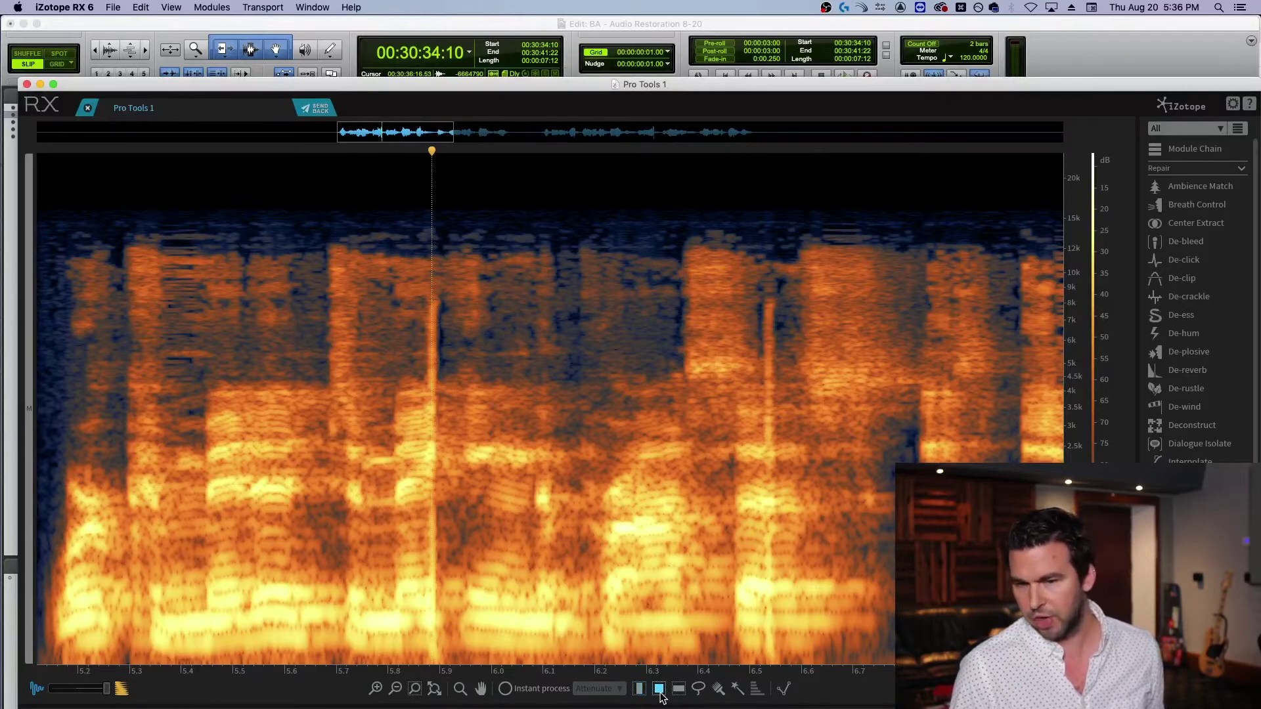
Try rectangle and time-range selections on the spectrogram, then return to the rectangle selection tool
left_click_drag(540, 317, 600, 472)
left_click_drag(661, 343, 687, 472)
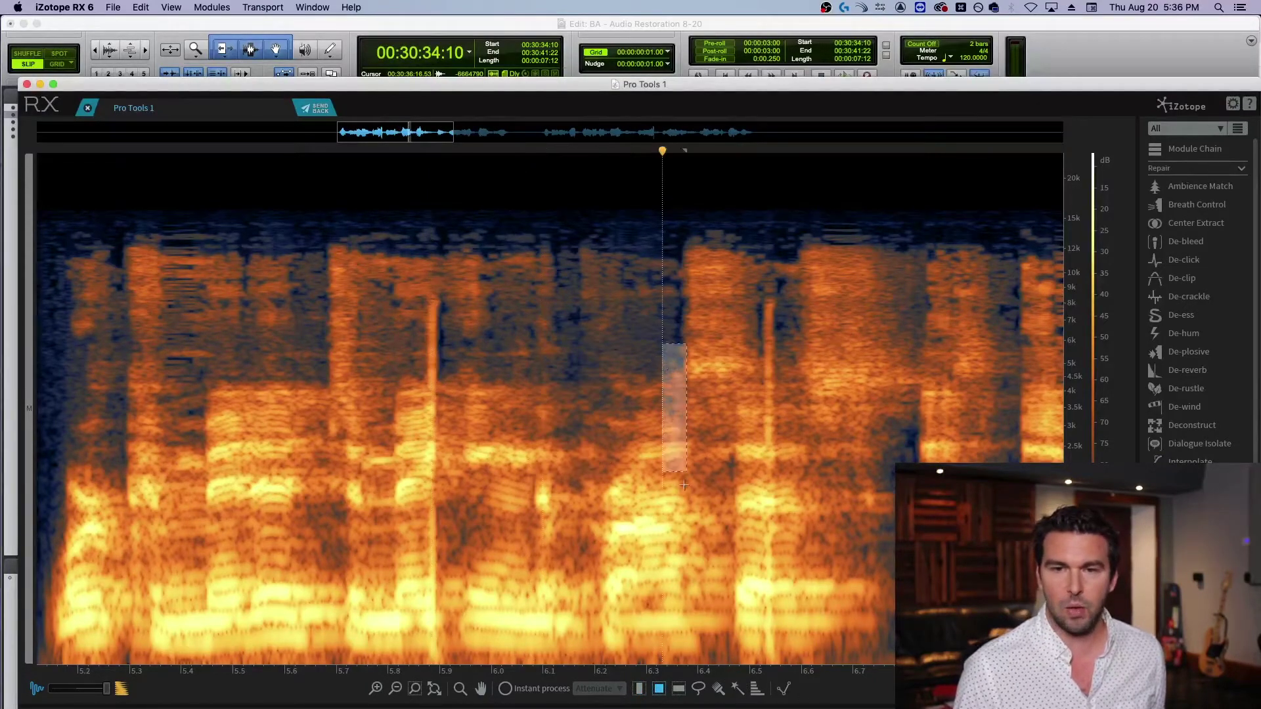
left_click_drag(524, 346, 664, 450)
left_click(479, 394)
left_click_drag(487, 366, 670, 464)
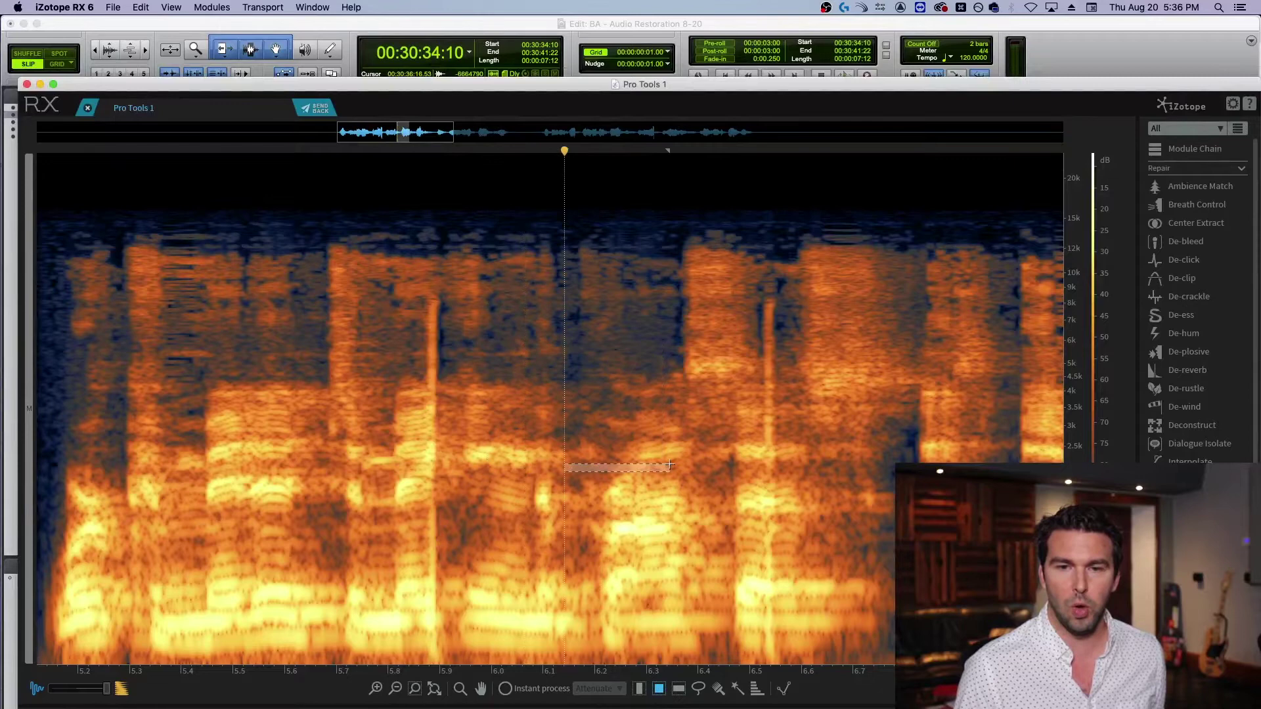
left_click_drag(619, 344, 506, 494)
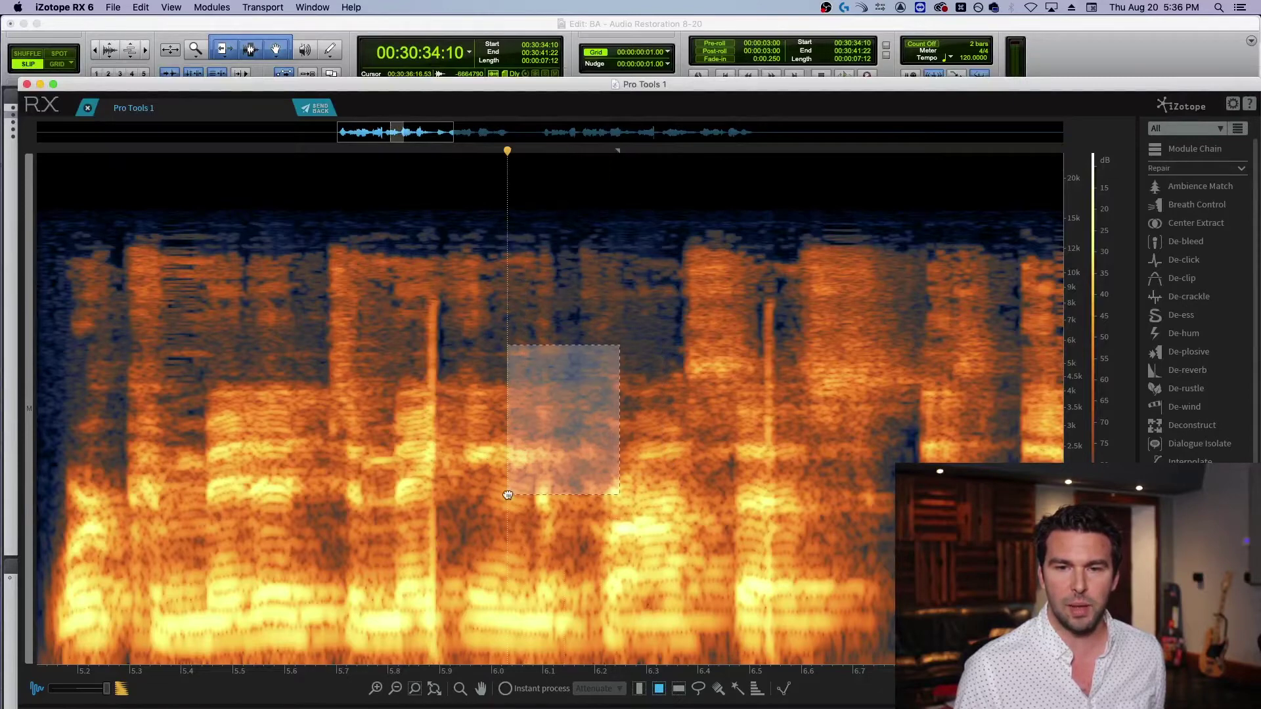
left_click(638, 688)
left_click_drag(679, 447, 644, 454)
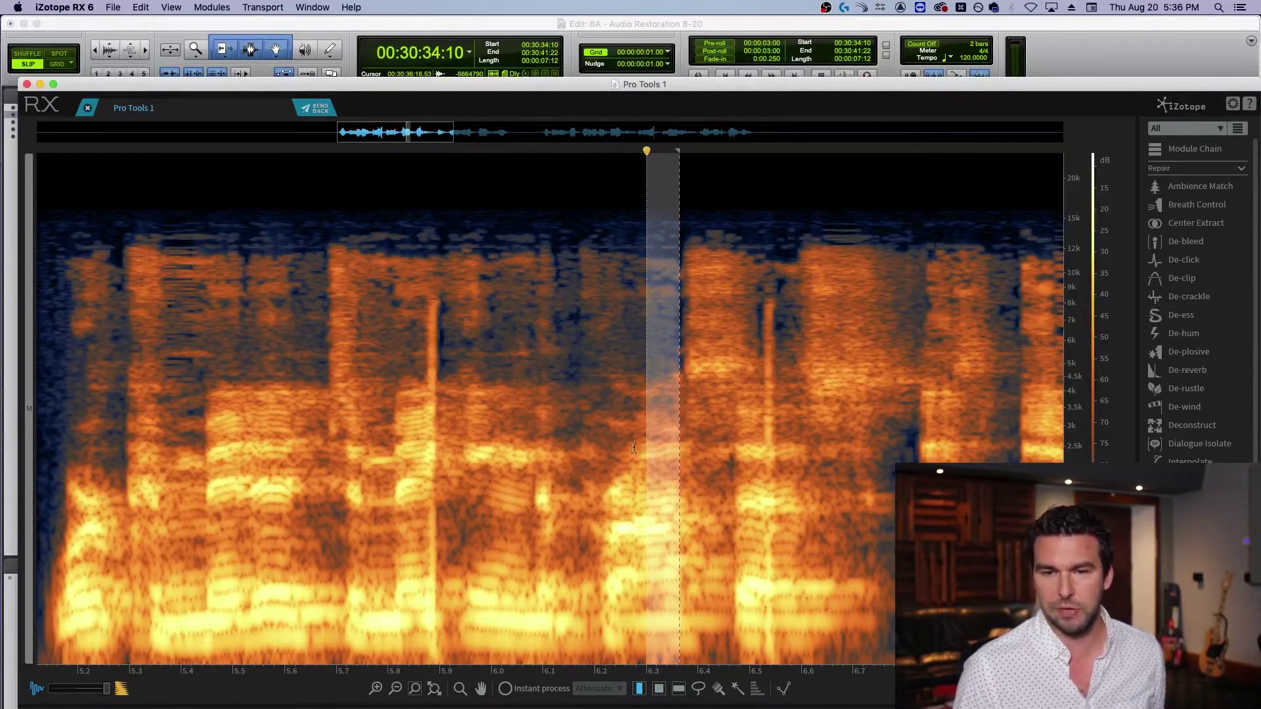
left_click(634, 448)
left_click(659, 689)
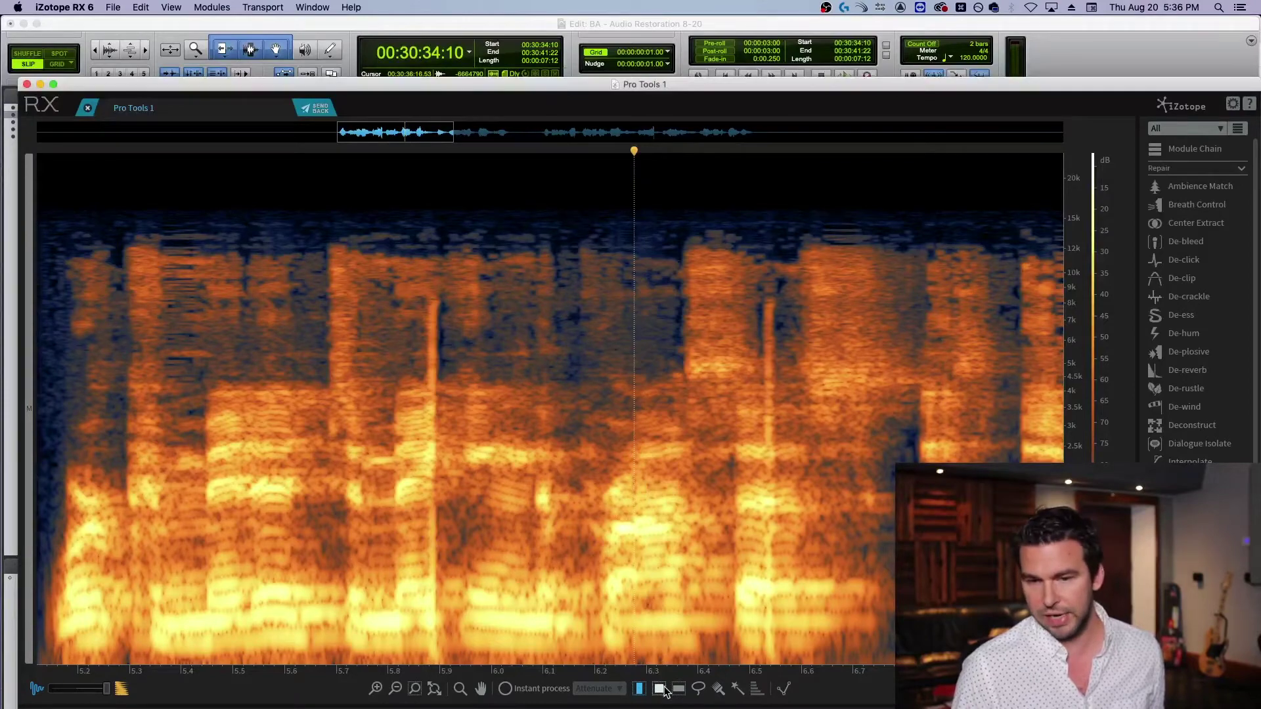
Box the vertical click streak near 5.87 s and open Spectral Repair in Replace mode
scroll(426, 358, "up", 3)
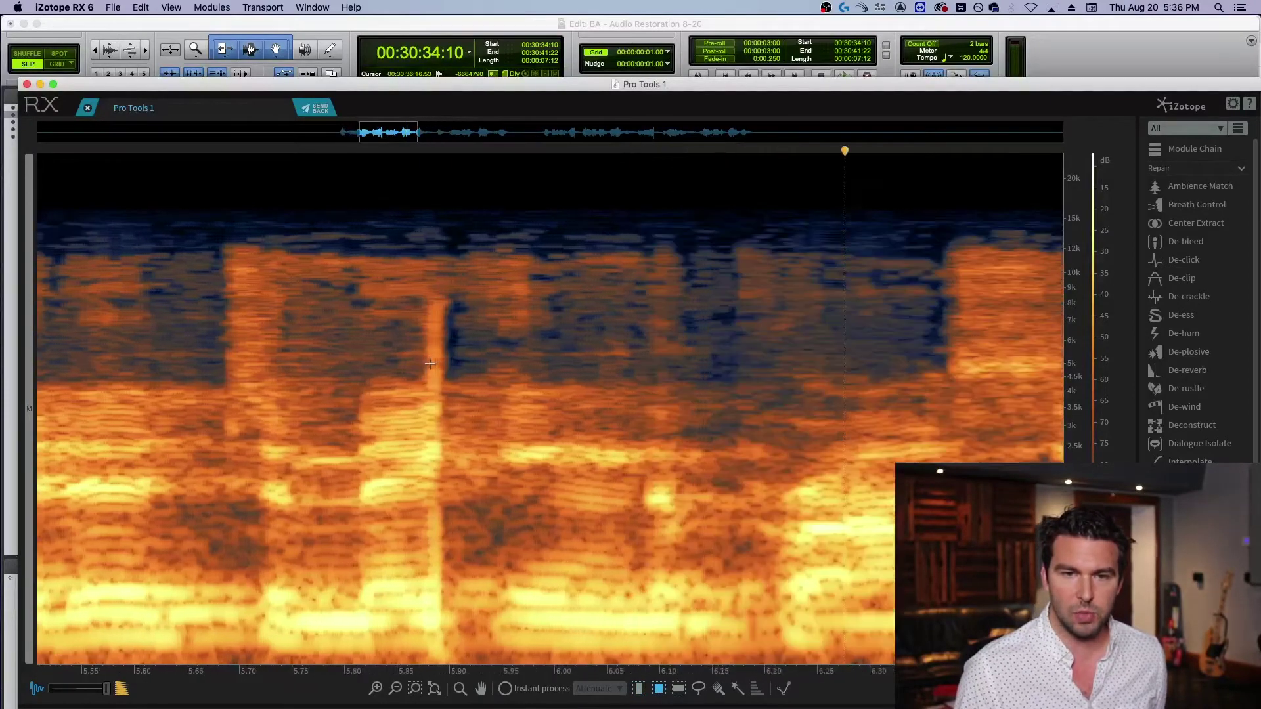
left_click_drag(415, 292, 459, 665)
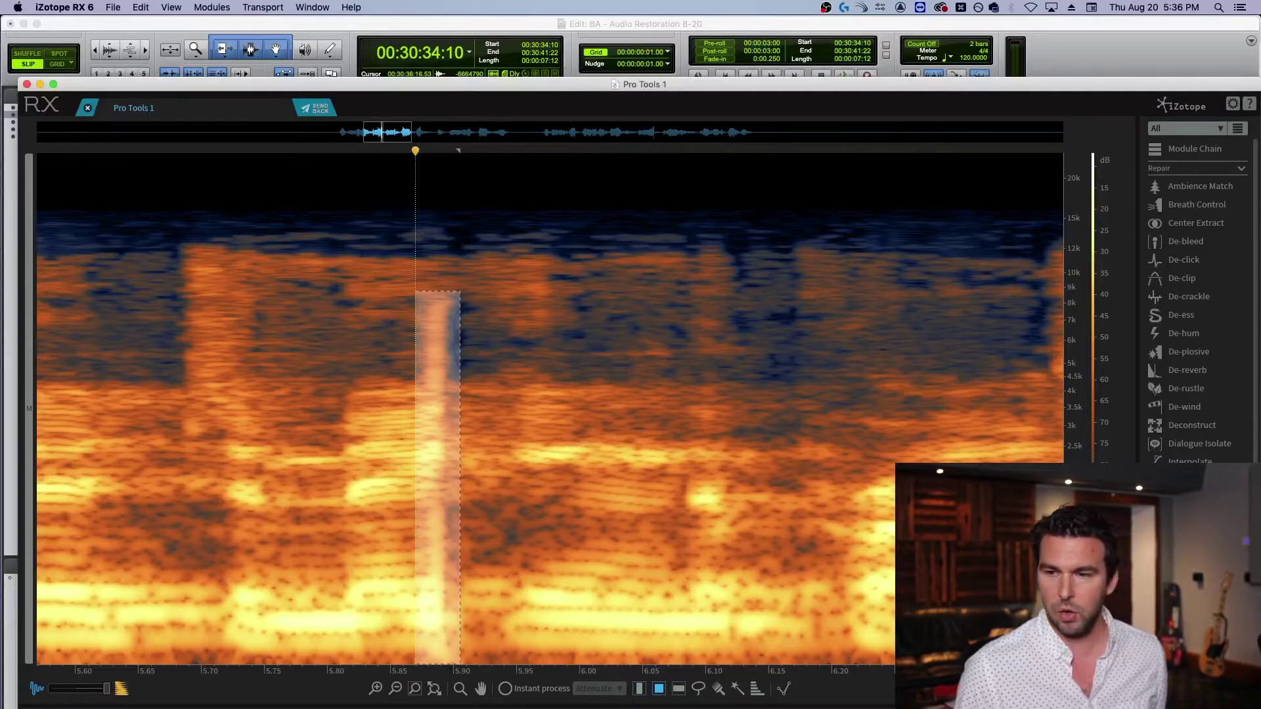
key("super+shift+r")
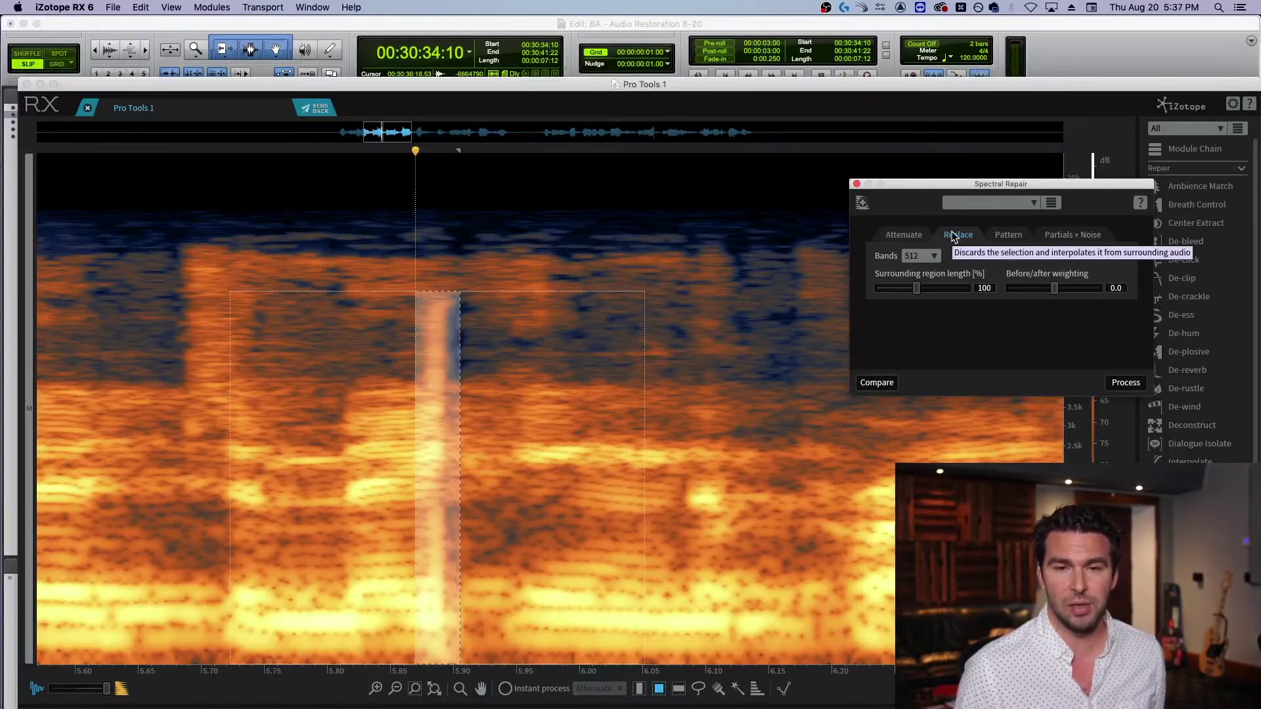
Apply the Replace repair to the first click and replay the speech around it
left_click(1125, 383)
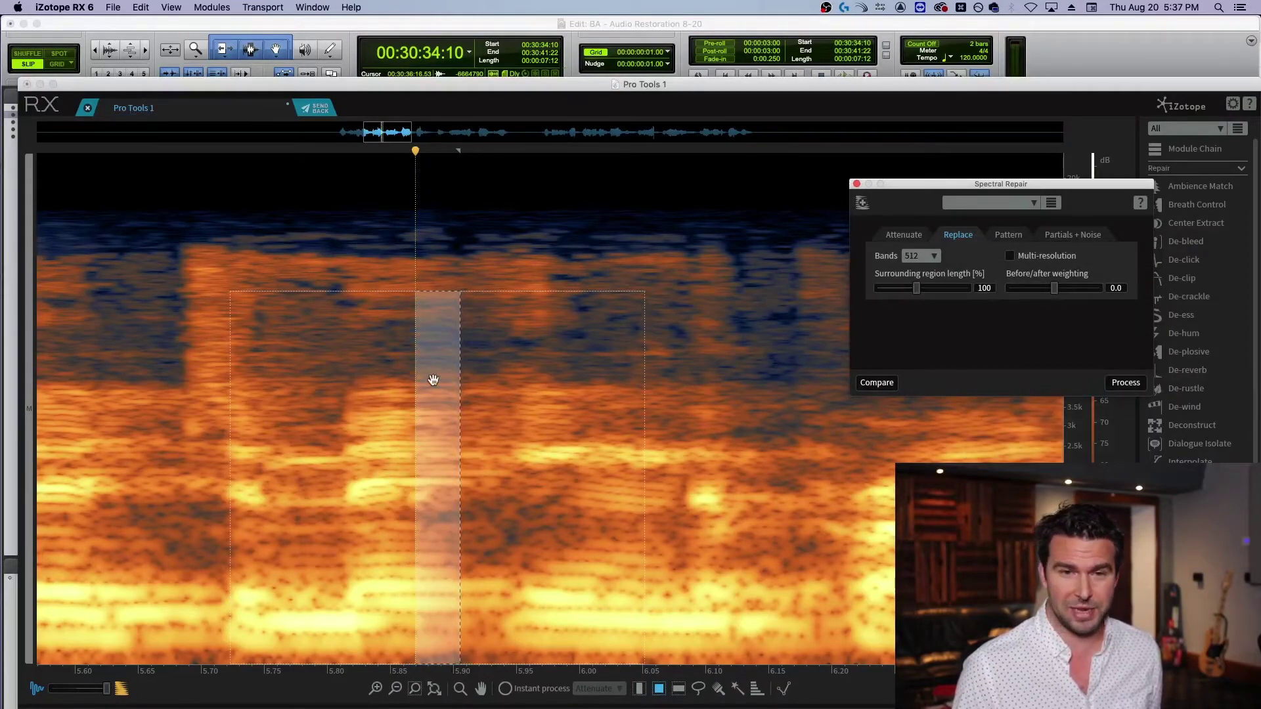
scroll(415, 281, "down", 5)
left_click(415, 281)
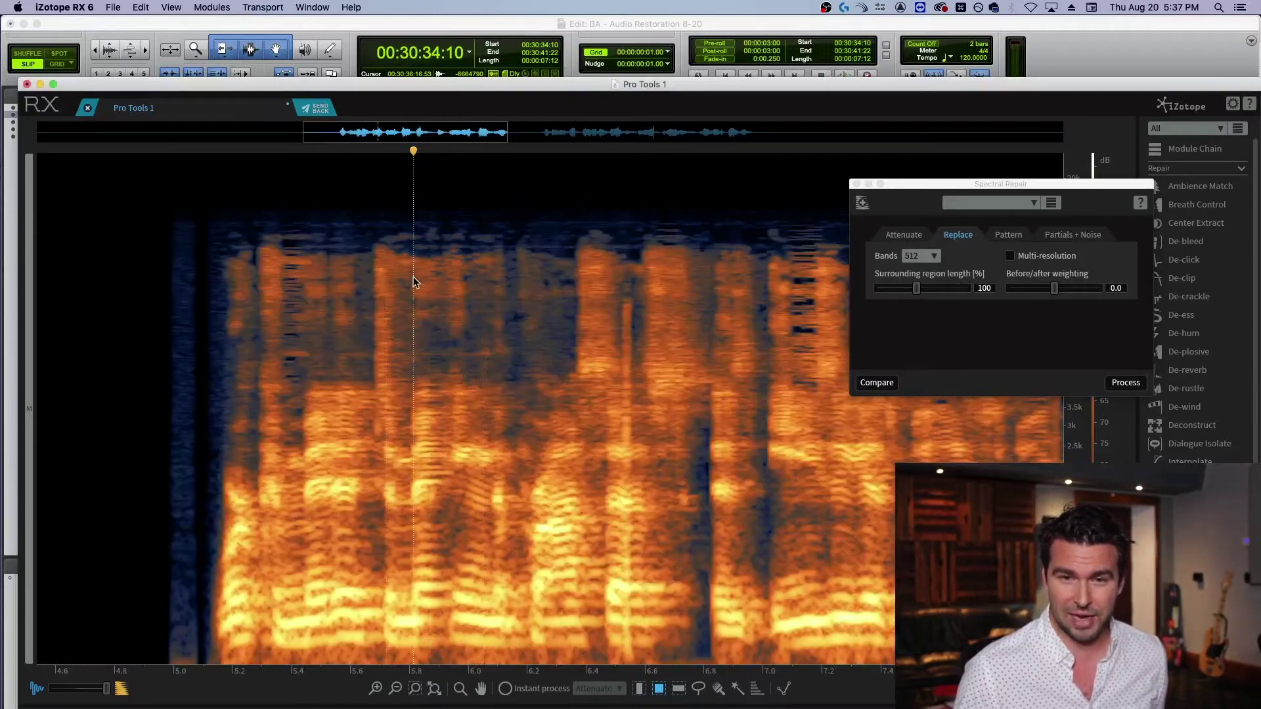
left_click(362, 274)
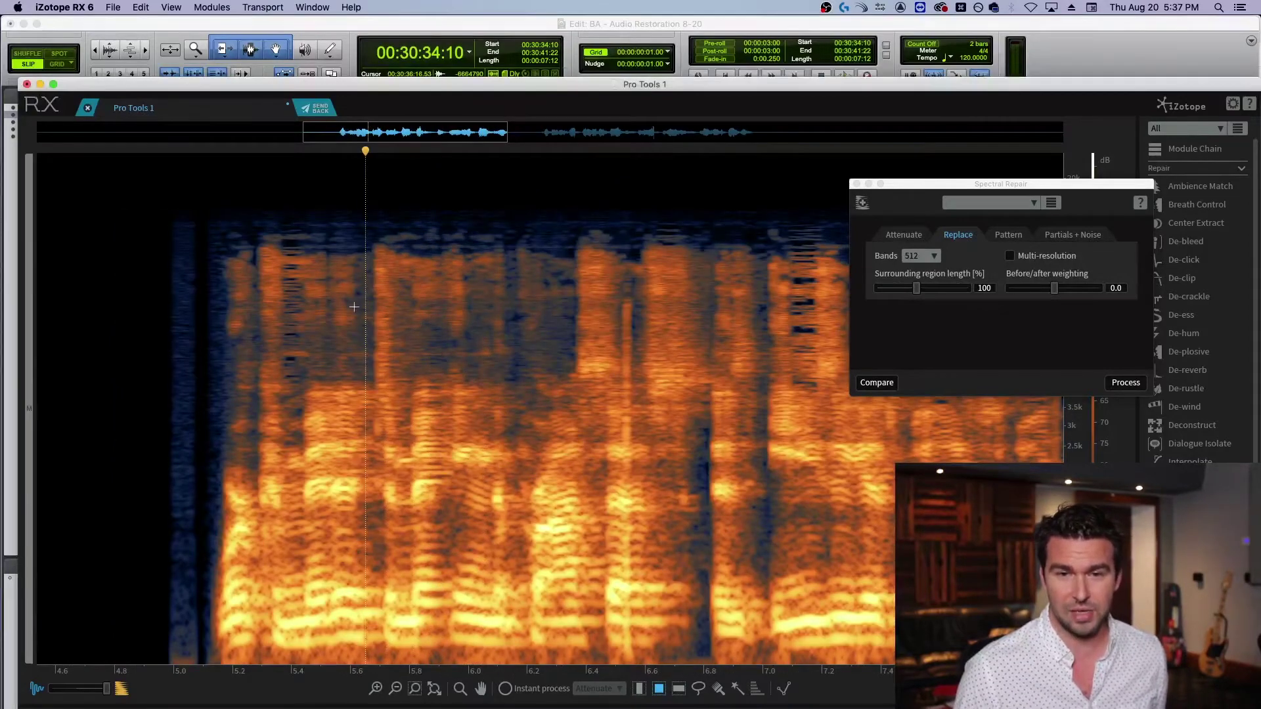
key("space")
left_click(296, 308)
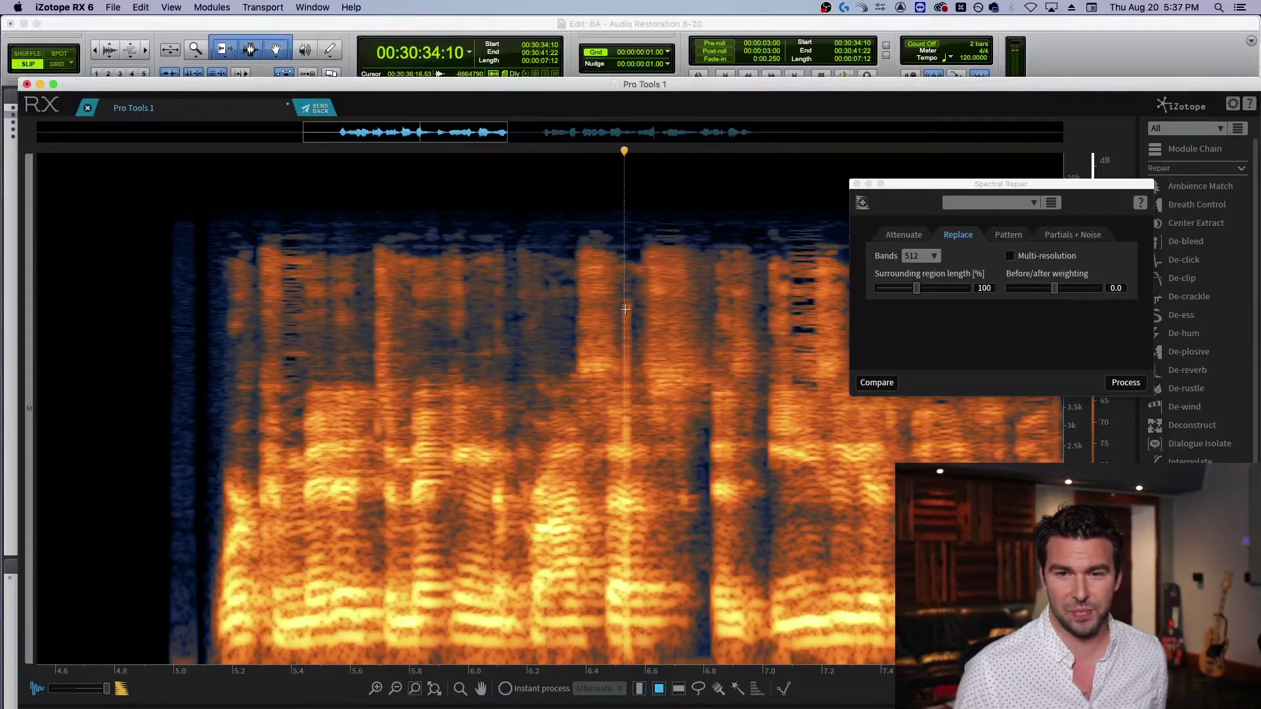
Select the next narrow click band, repair it, and play the passage to check
scroll(615, 307, "up", 10)
left_click_drag(581, 293, 616, 663)
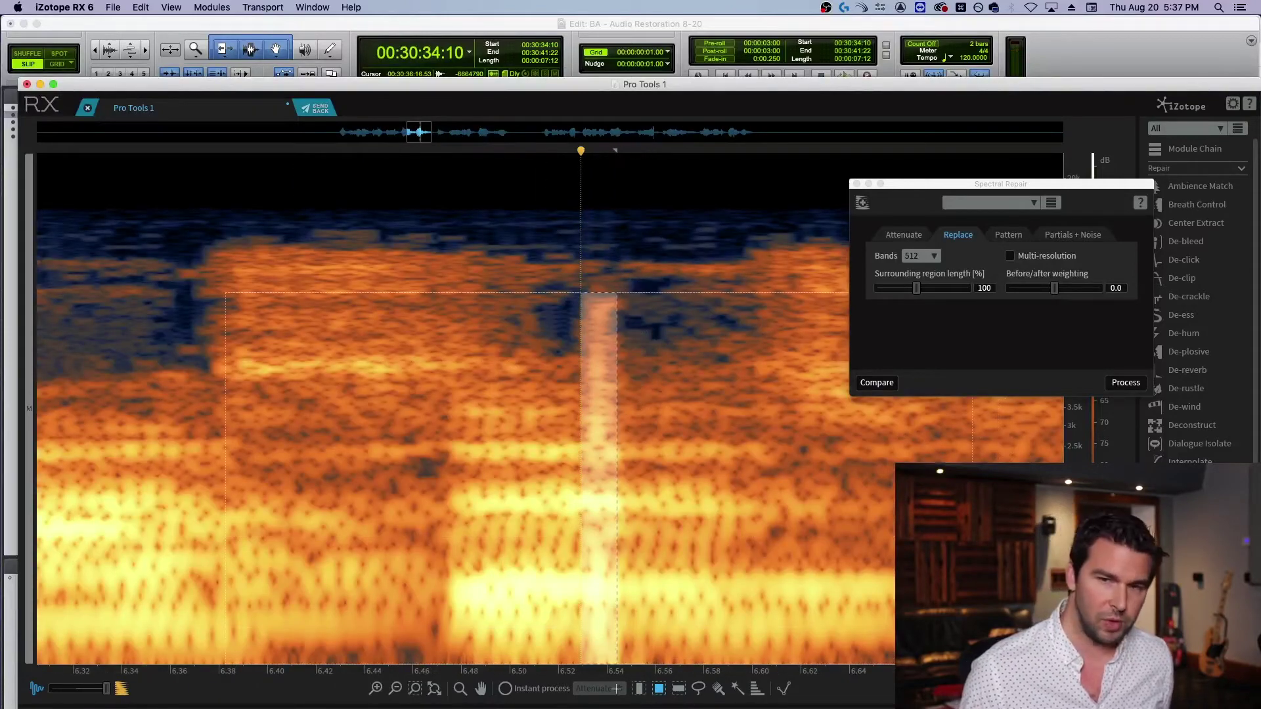
left_click(1126, 382)
scroll(576, 344, "down", 5)
scroll(576, 345, "down", 3)
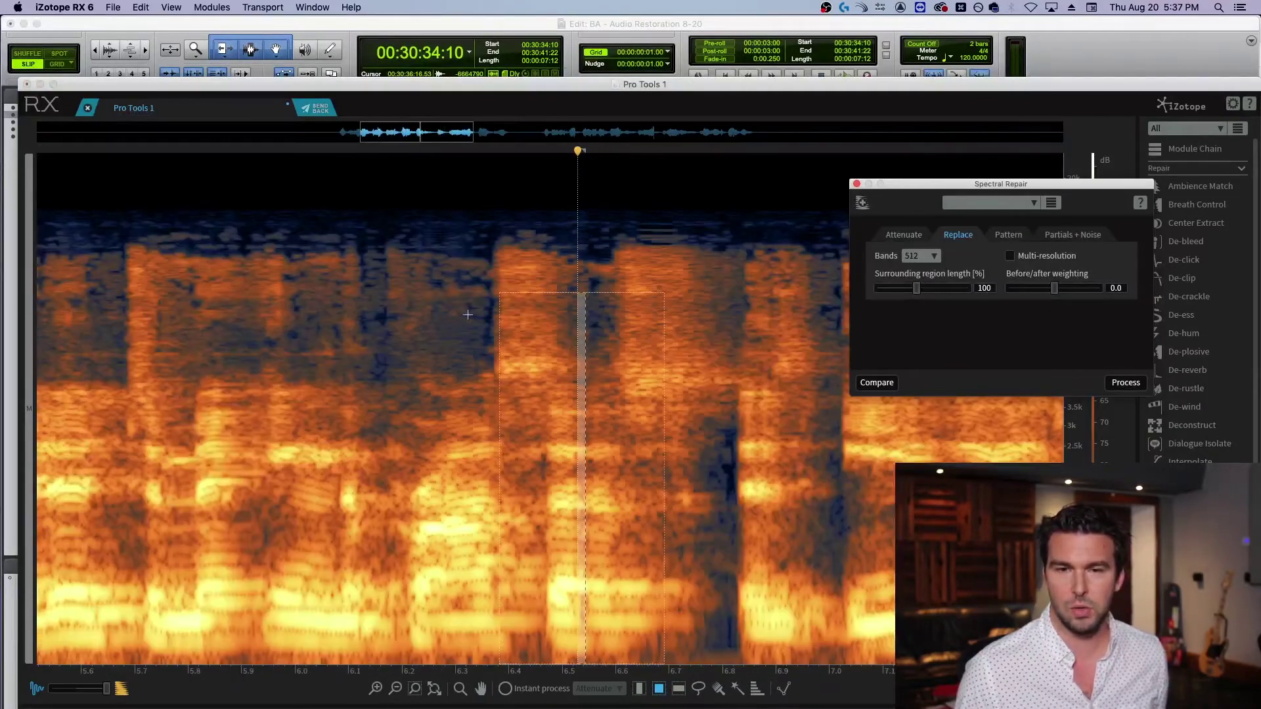
left_click(468, 314)
scroll(475, 353, "down", 4)
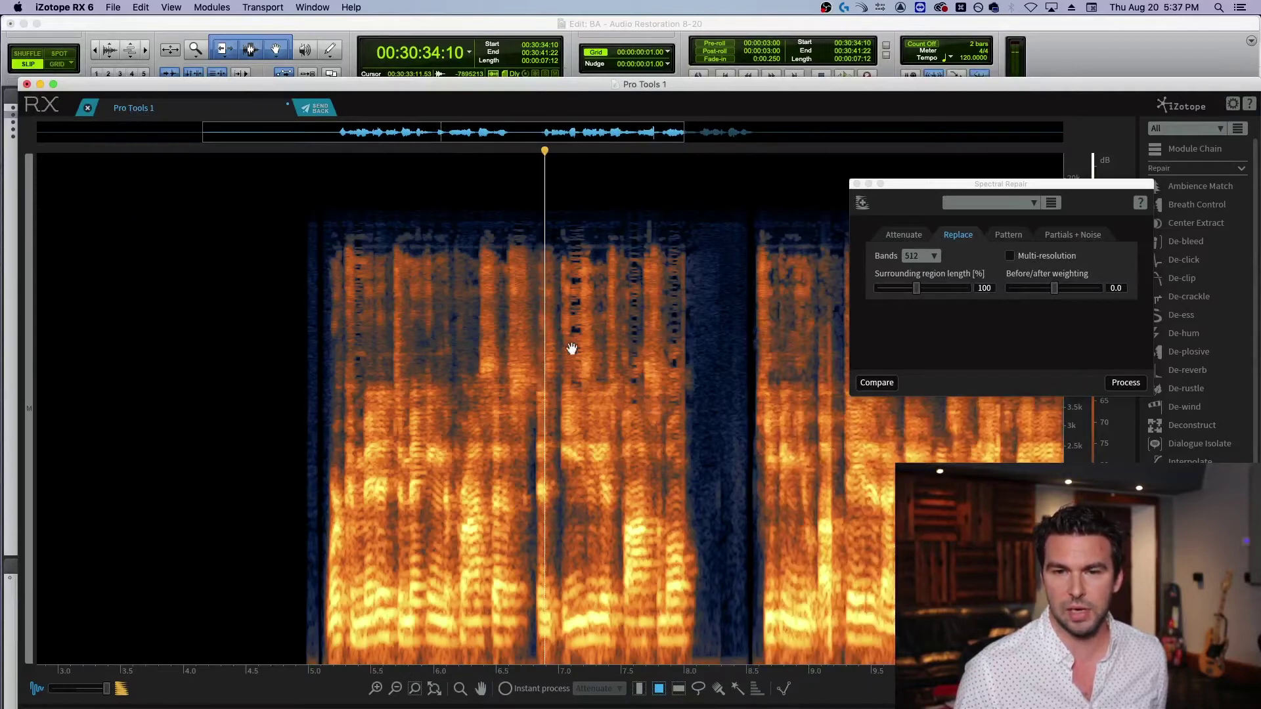
key("space")
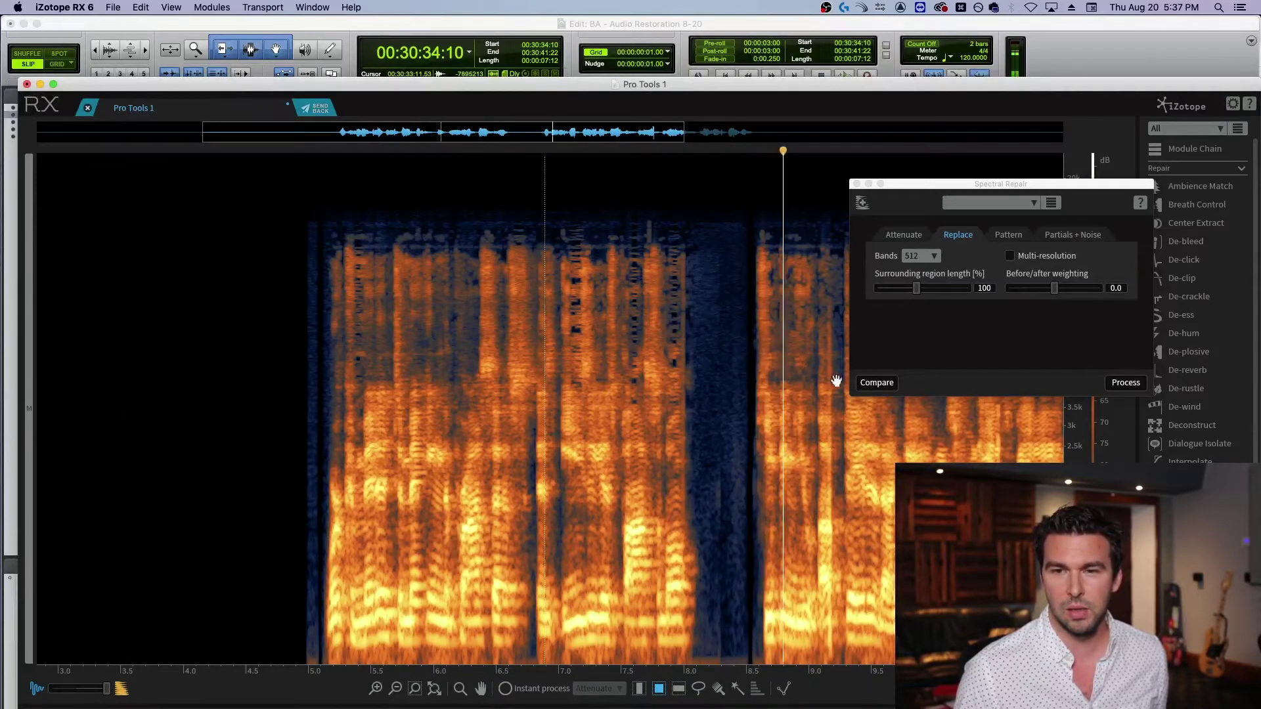
key("space")
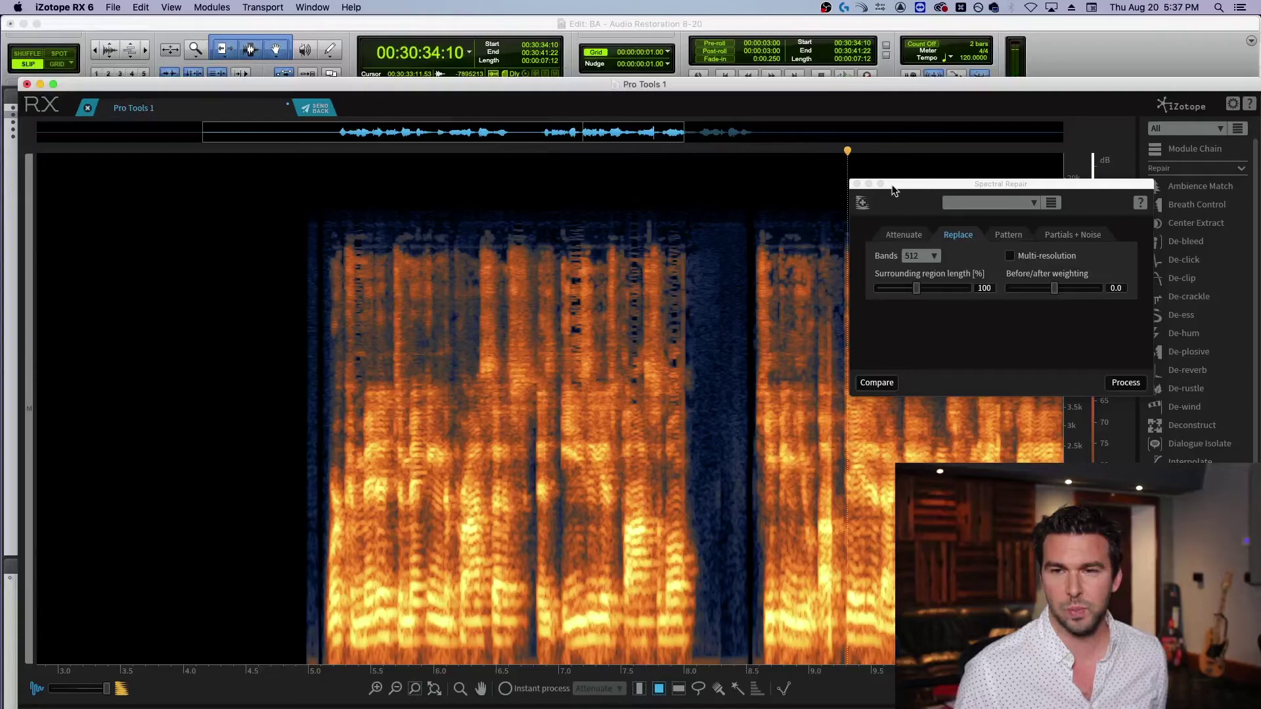
Locate the second click by playback, select its narrow band and repair it
left_click_drag(888, 186, 939, 182)
scroll(848, 372, "up", 4)
scroll(847, 372, "up", 2)
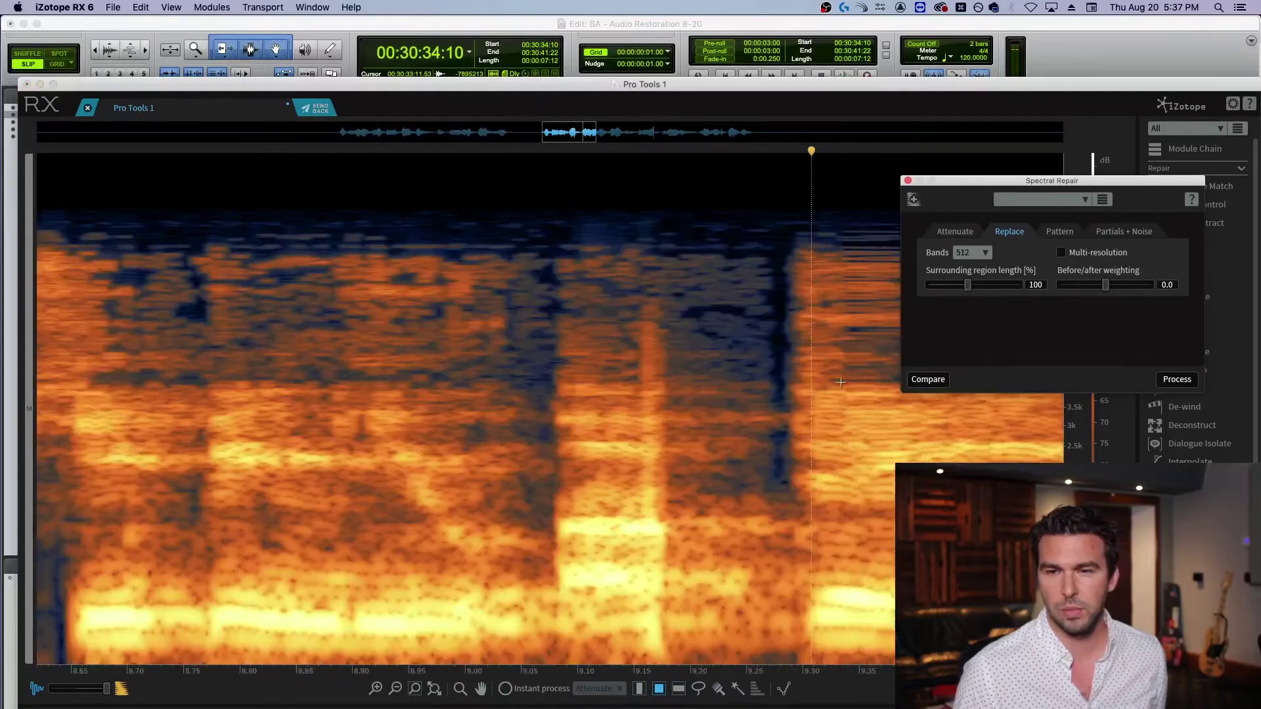
left_click(616, 408)
key("space")
left_click(265, 394)
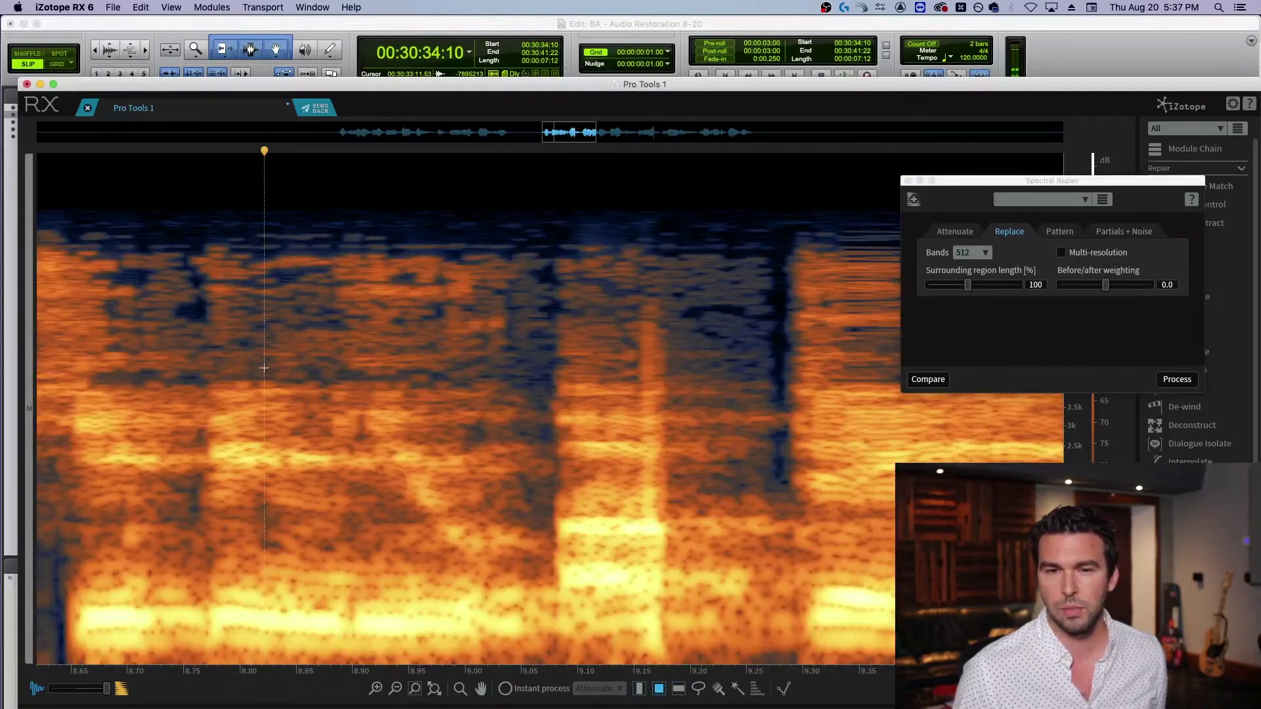
left_click(630, 297)
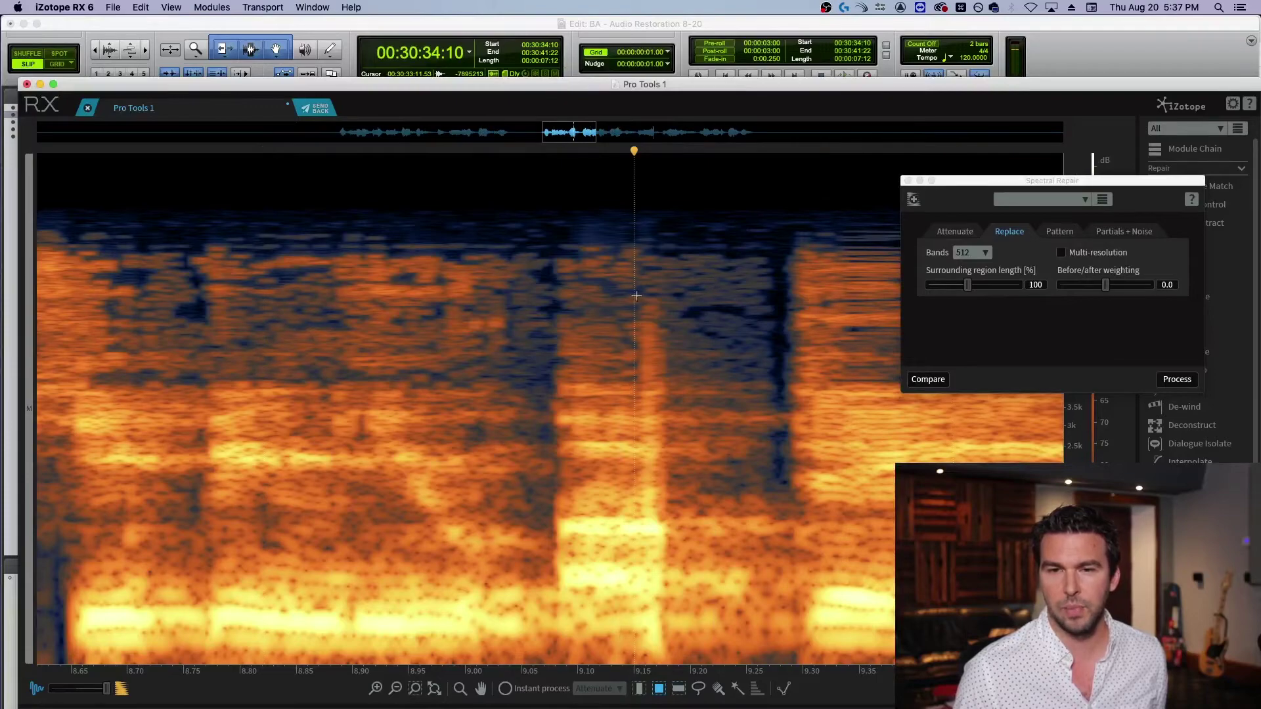
left_click_drag(629, 297, 683, 662)
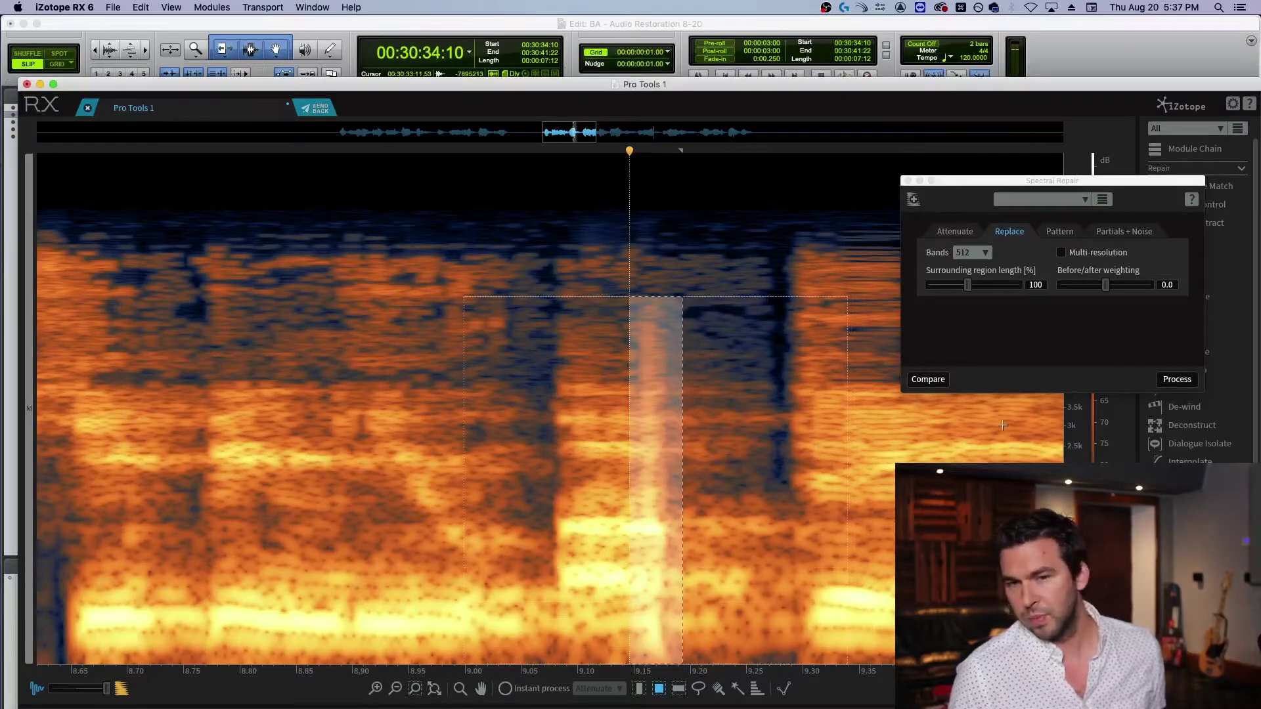
left_click(1176, 380)
Find the third click, select its narrow band and repair it
scroll(708, 419, "down", 5)
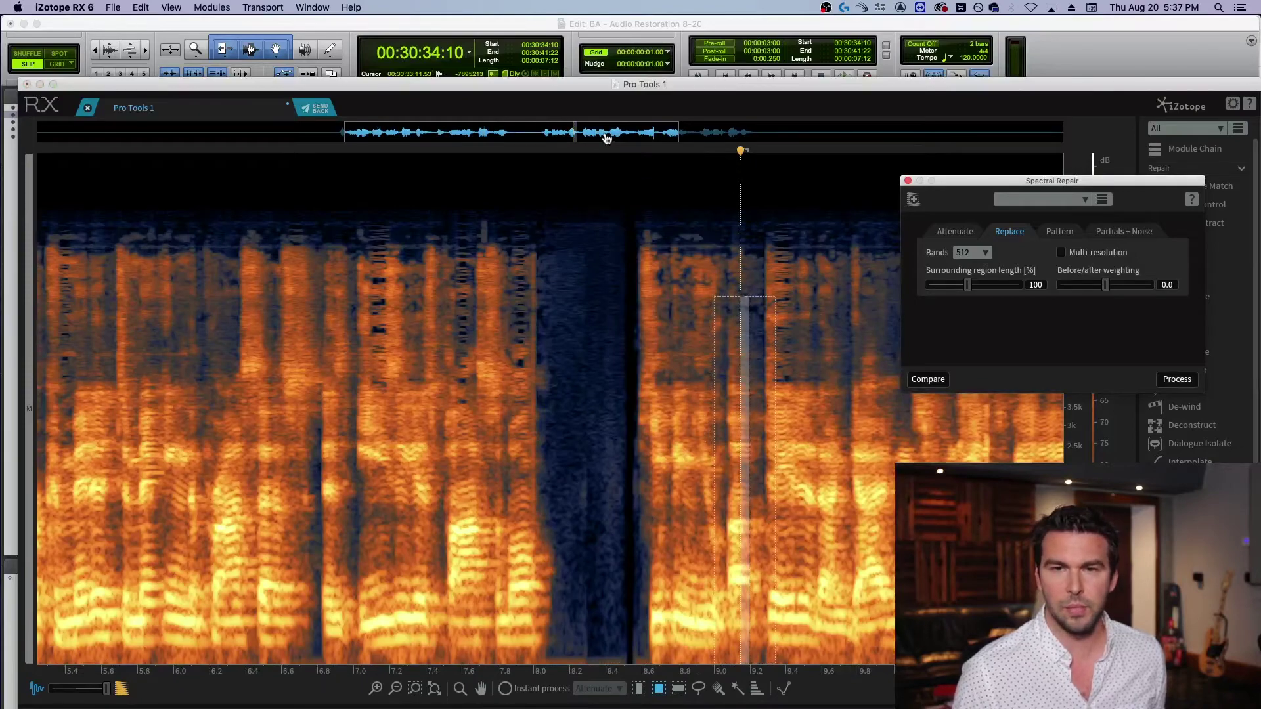
left_click_drag(607, 138, 743, 150)
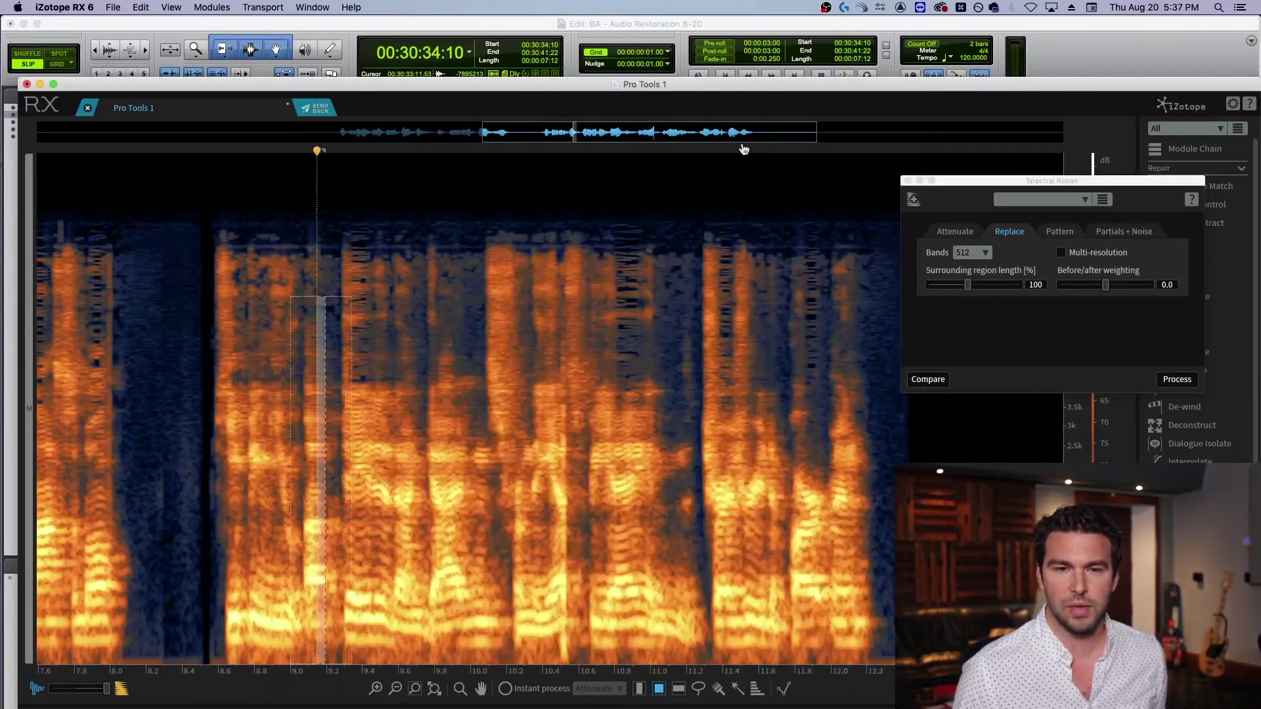
scroll(545, 407, "up", 2)
left_click(551, 413)
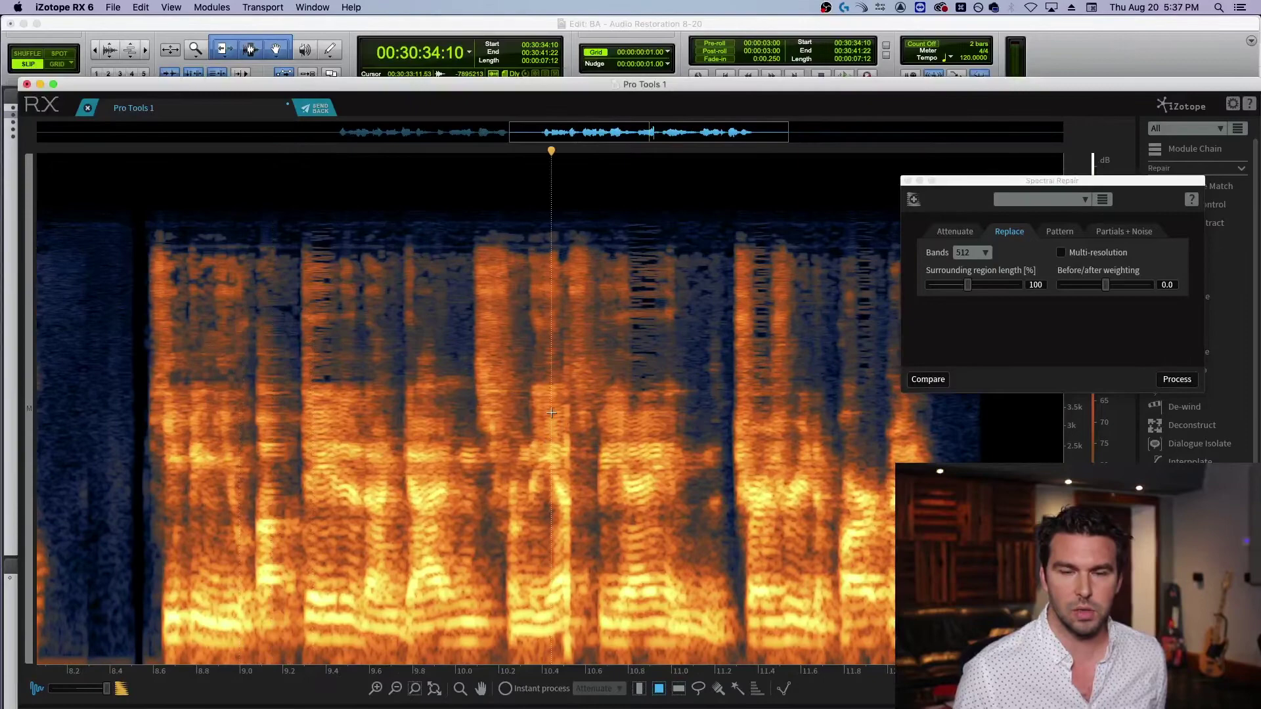
key("space")
key("space")
scroll(575, 424, "up", 5)
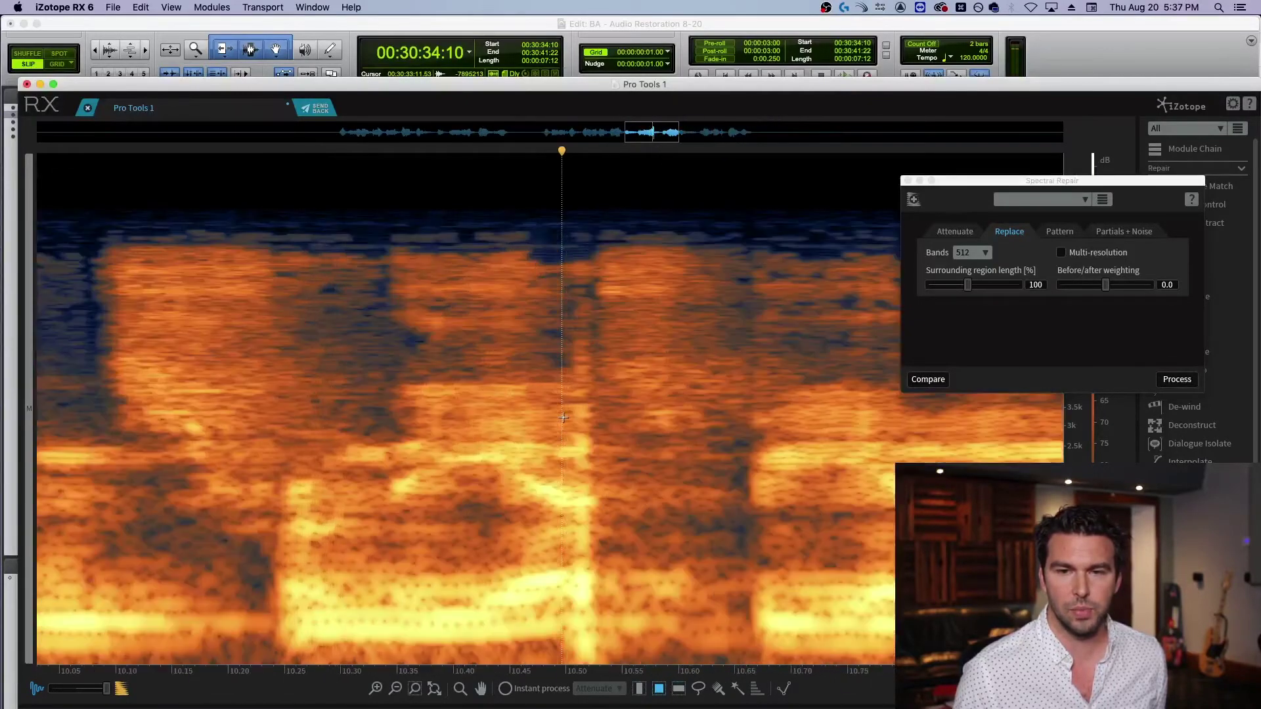
scroll(575, 424, "up", 1)
left_click_drag(572, 394, 610, 664)
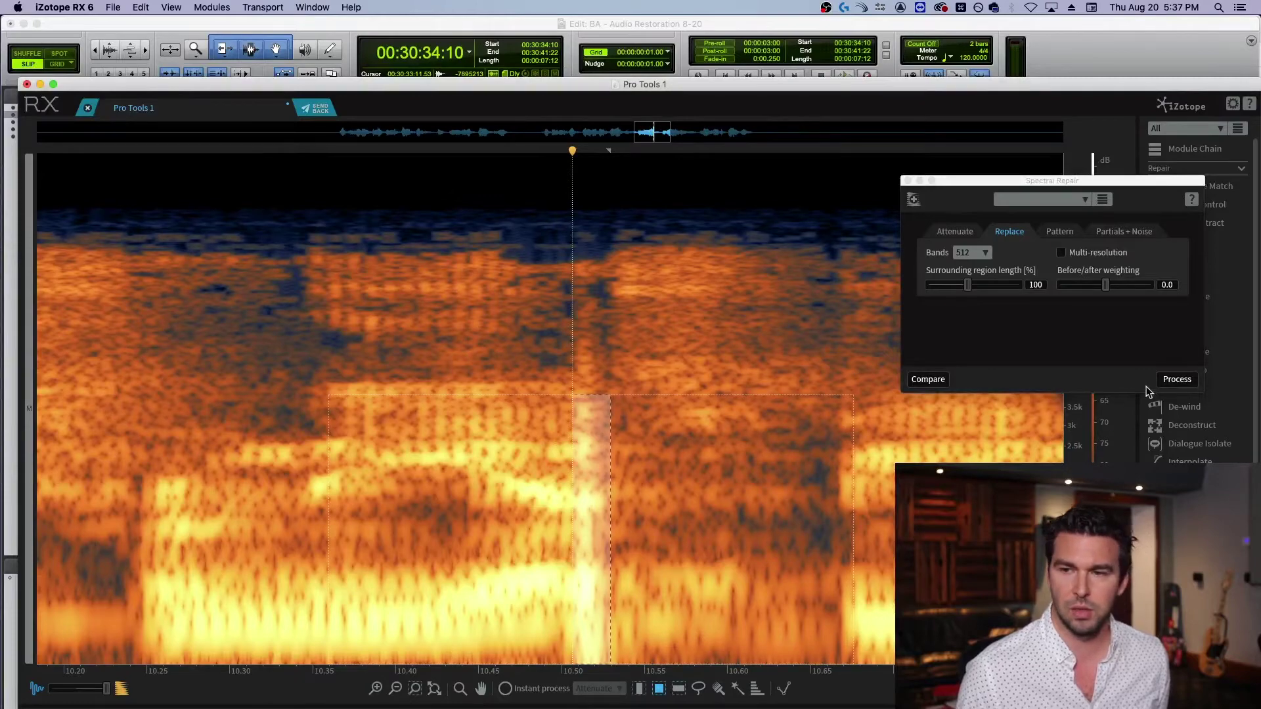
left_click(1177, 378)
Play back the repaired phrase to verify it, then select the entire audio file
scroll(574, 391, "down", 3)
left_click(474, 341)
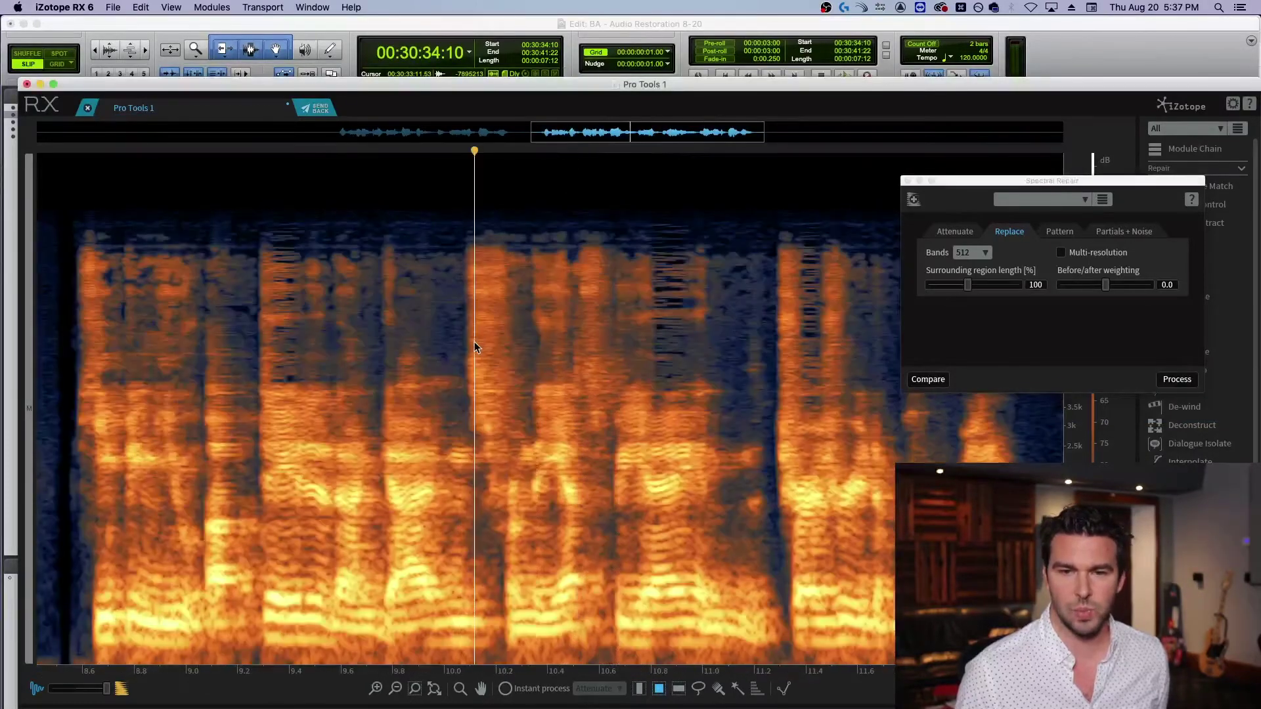
key("space")
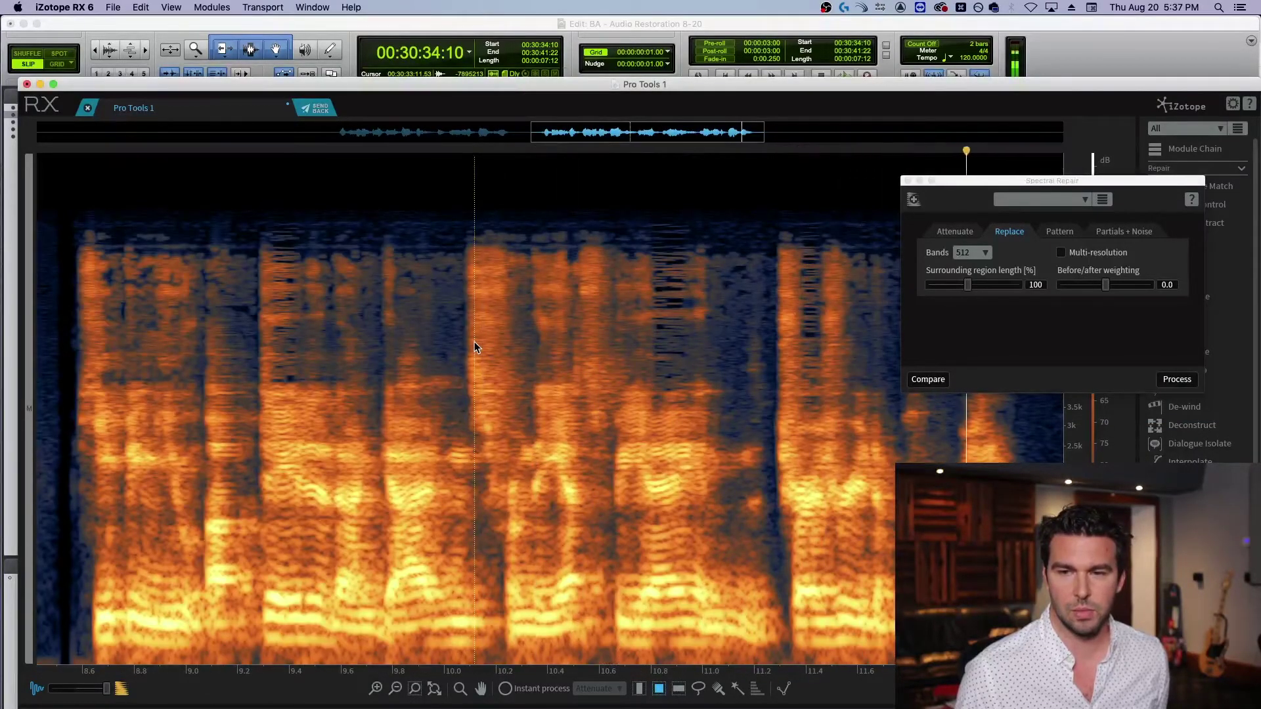
left_click_drag(834, 131, 603, 132)
left_click(480, 367)
key("space")
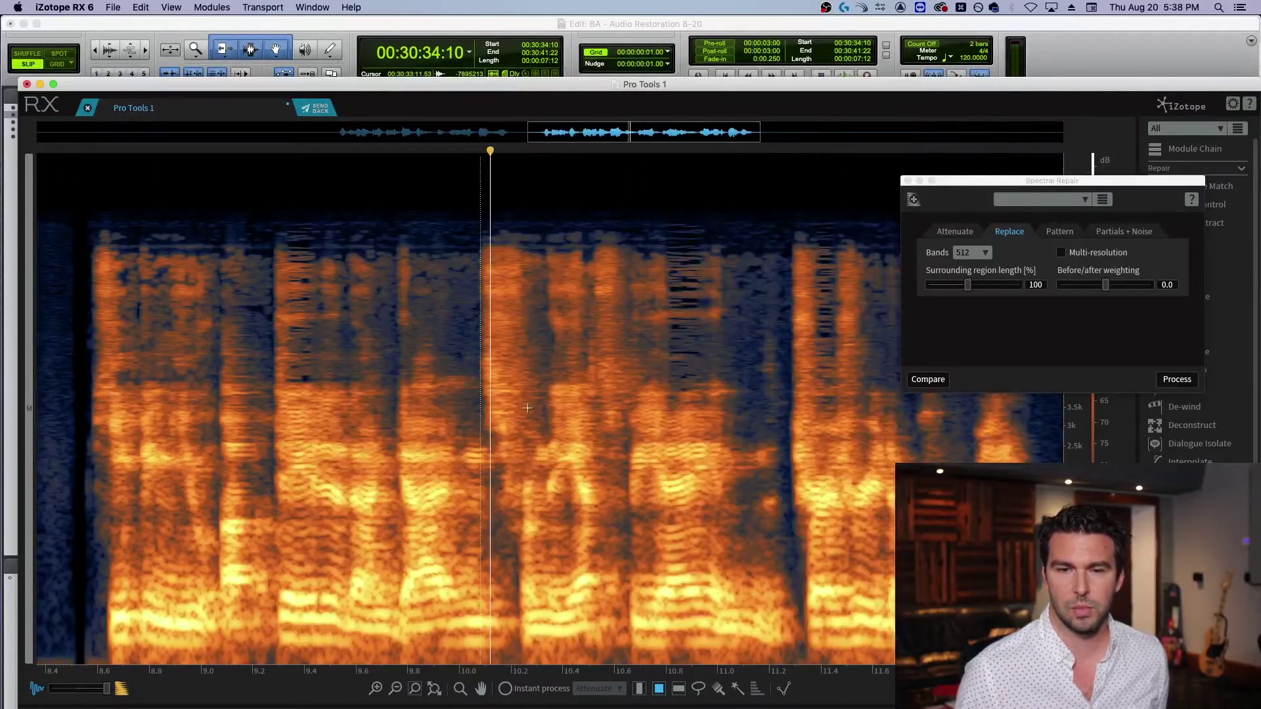
key("space")
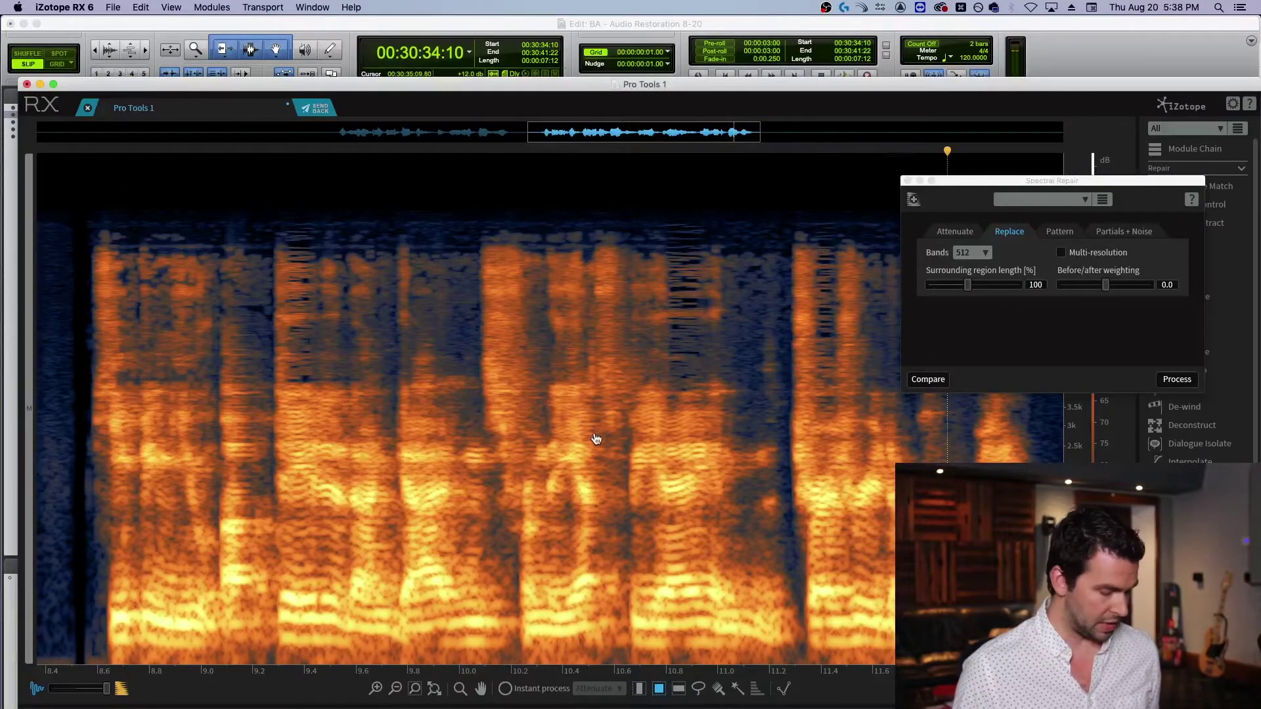
key("super+a")
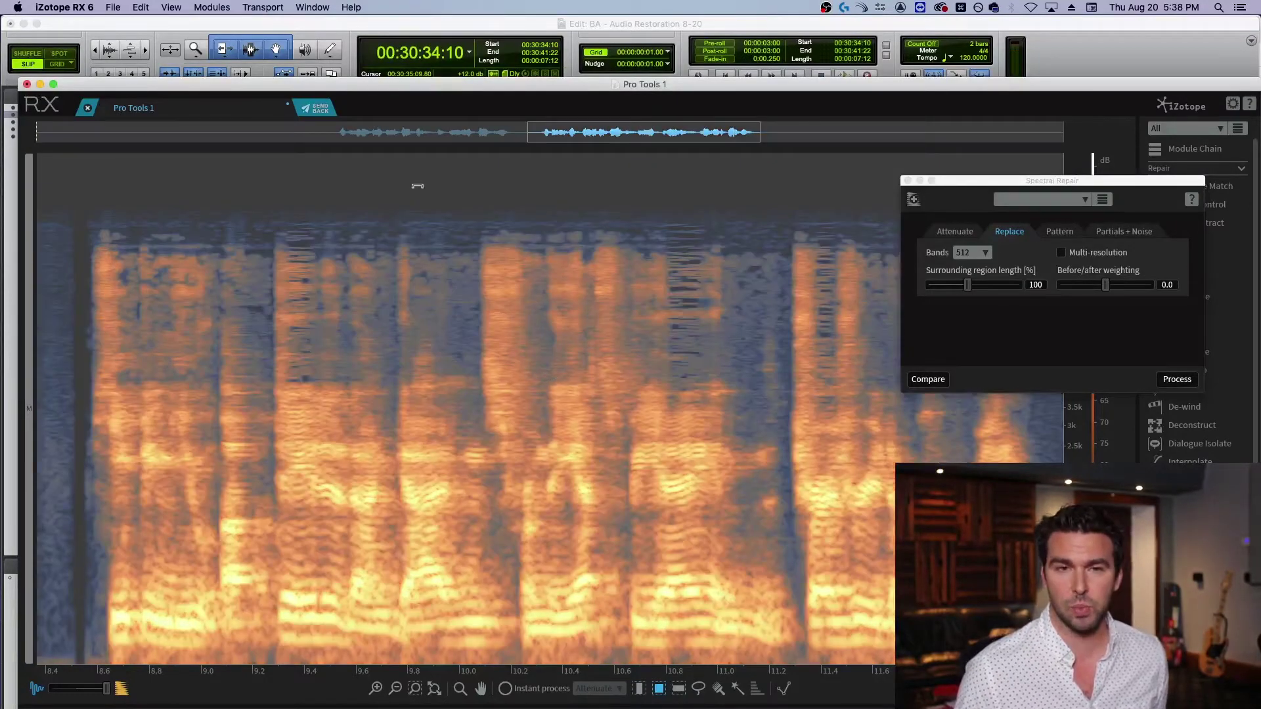
left_click(320, 112)
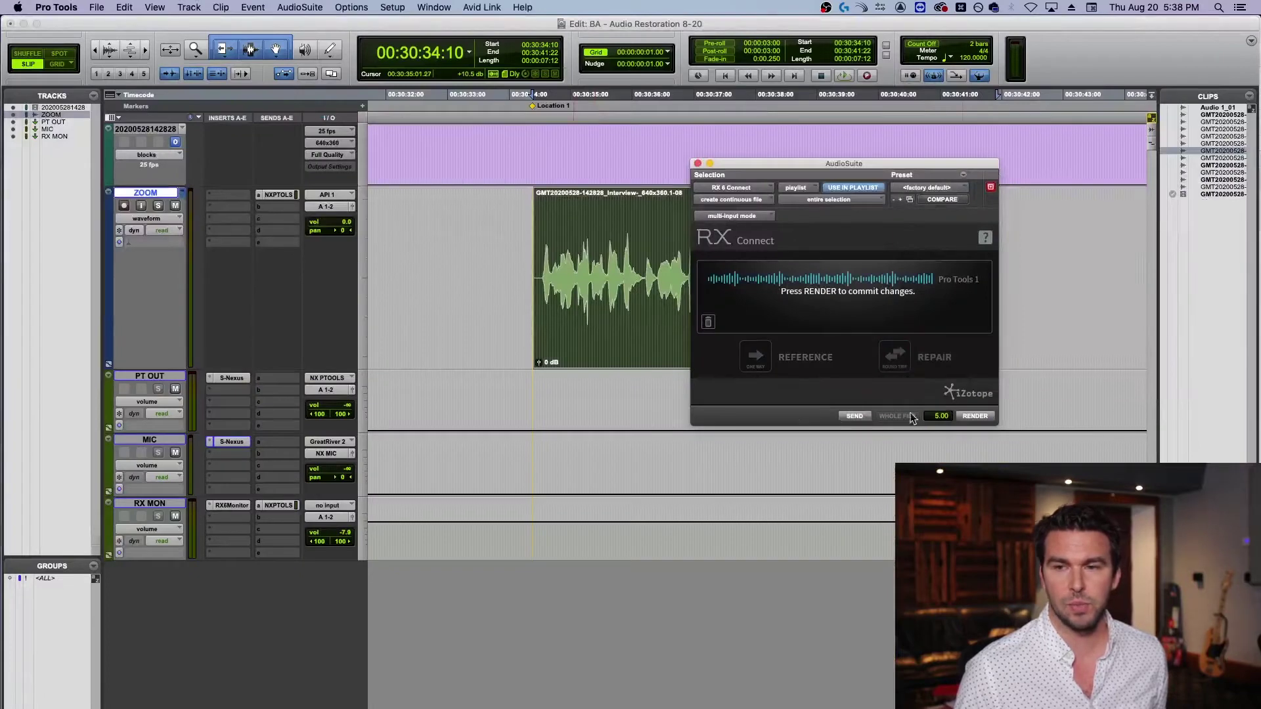
left_click(976, 416)
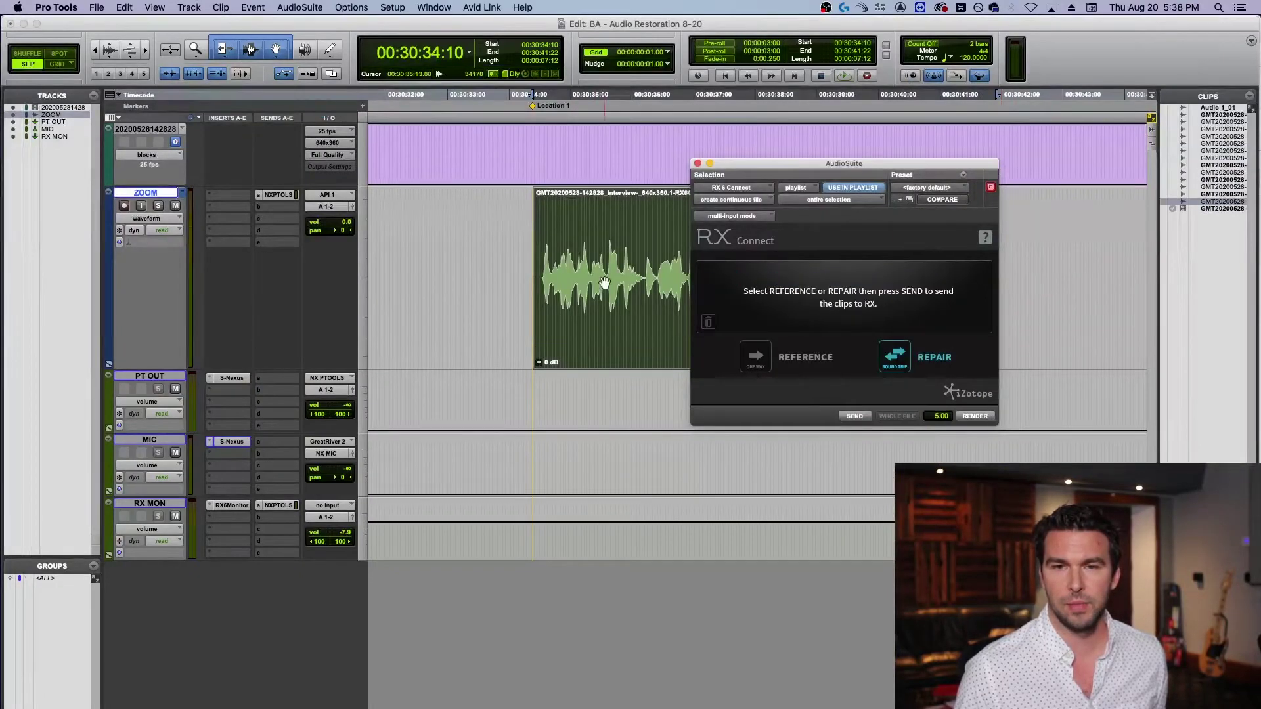
left_click(697, 164)
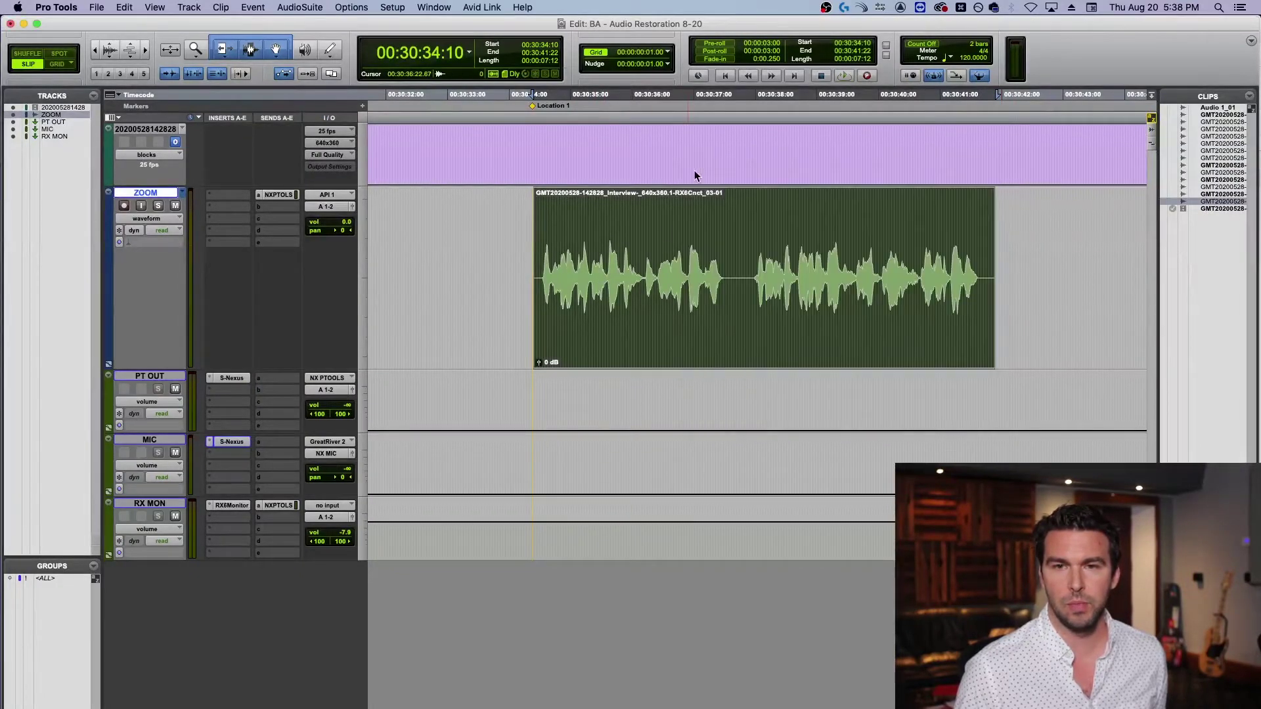
left_click(526, 242)
key("space")
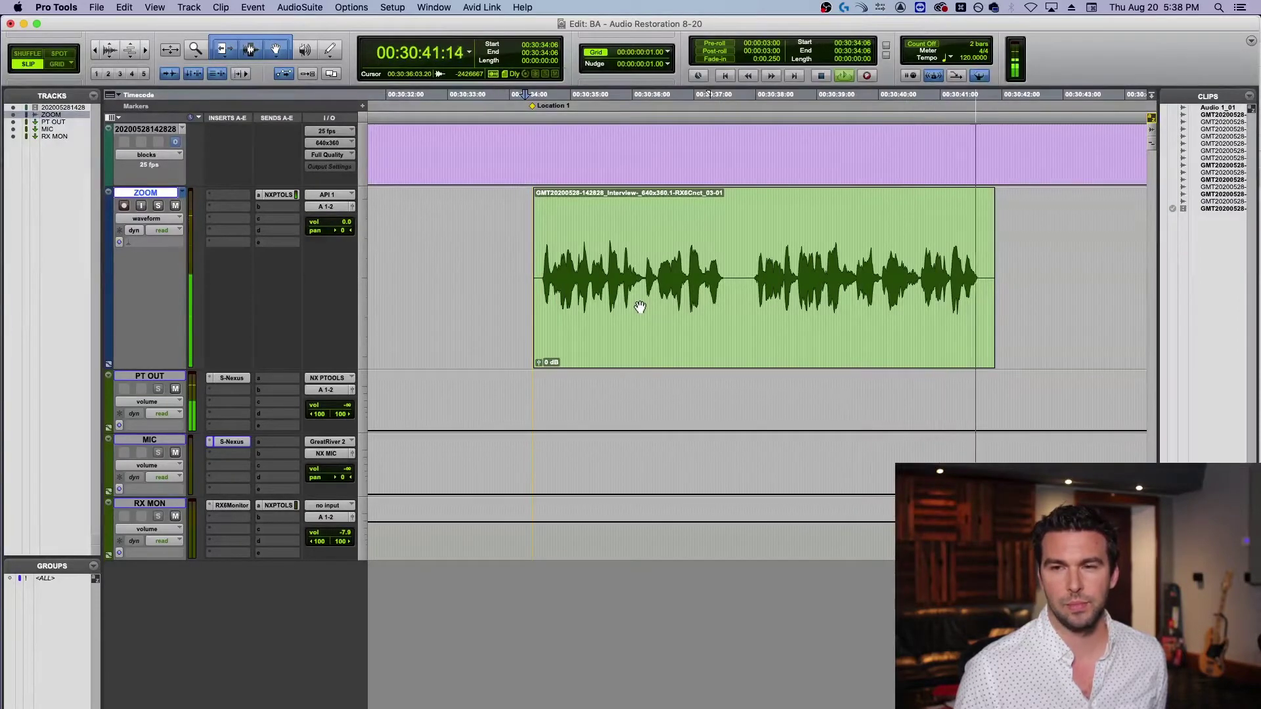
key("space")
key("super+z")
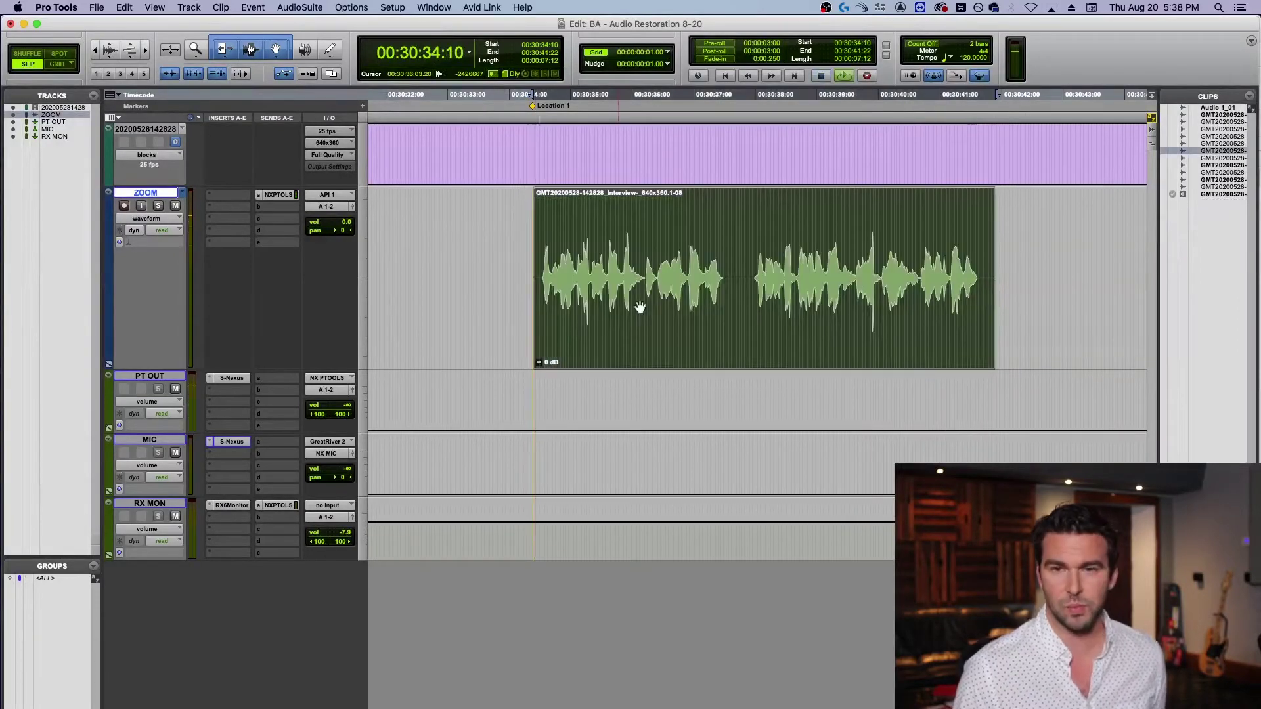
key("space")
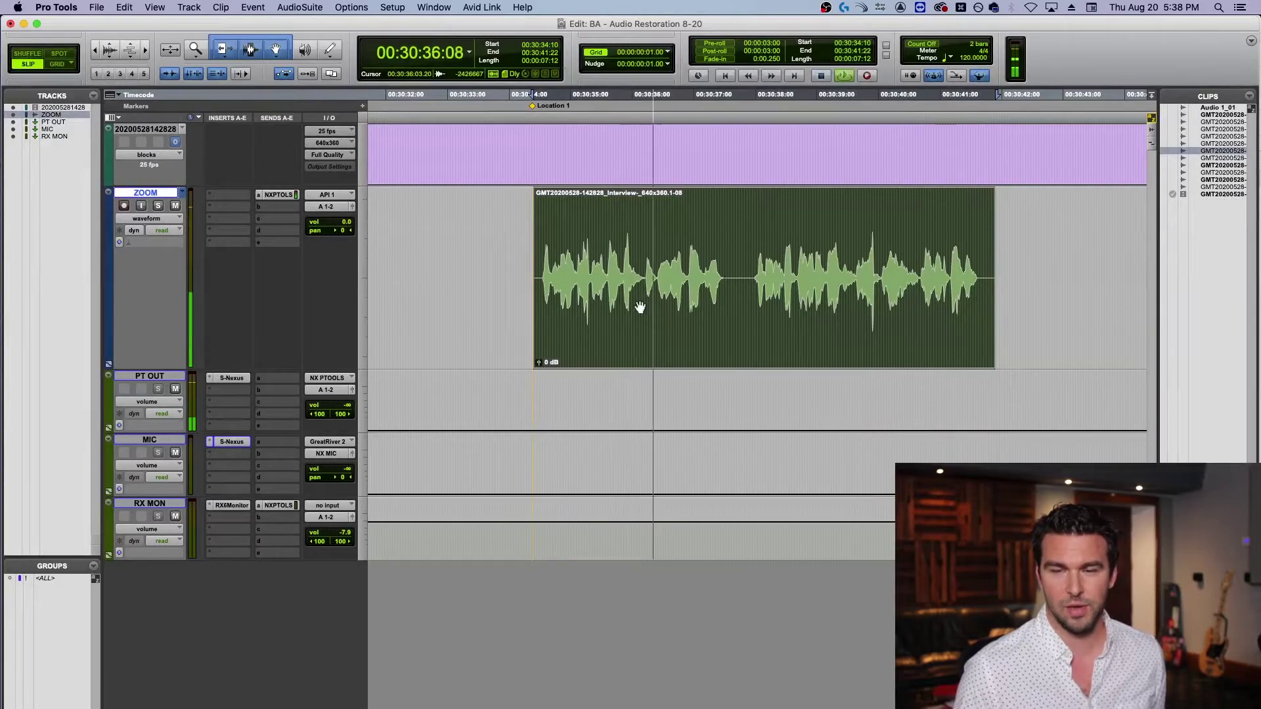
left_click(663, 238)
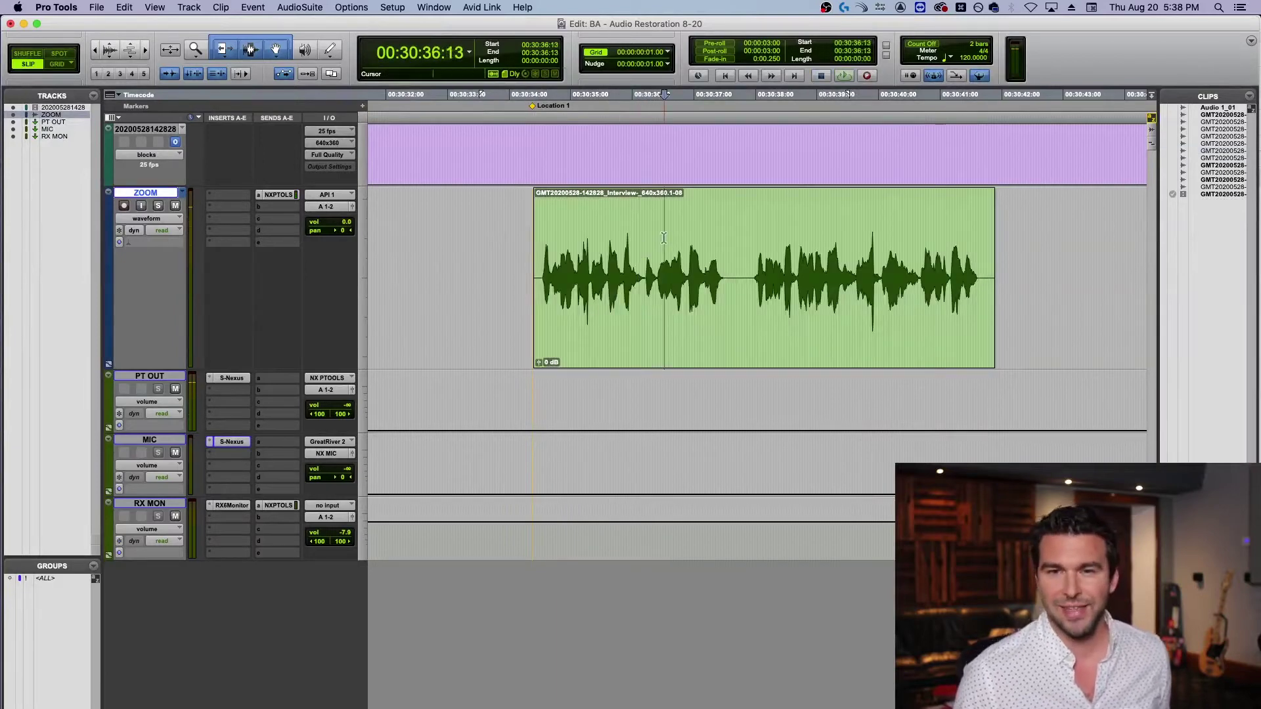
left_click(659, 238)
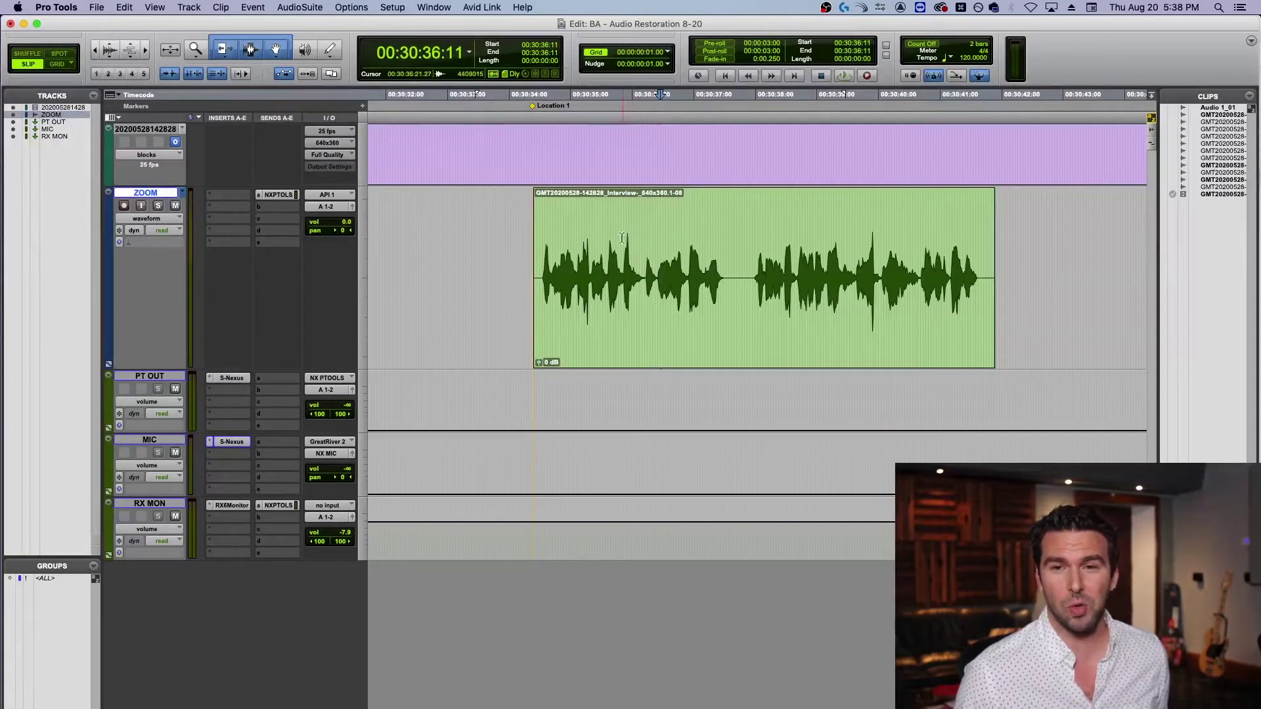
left_click(693, 240)
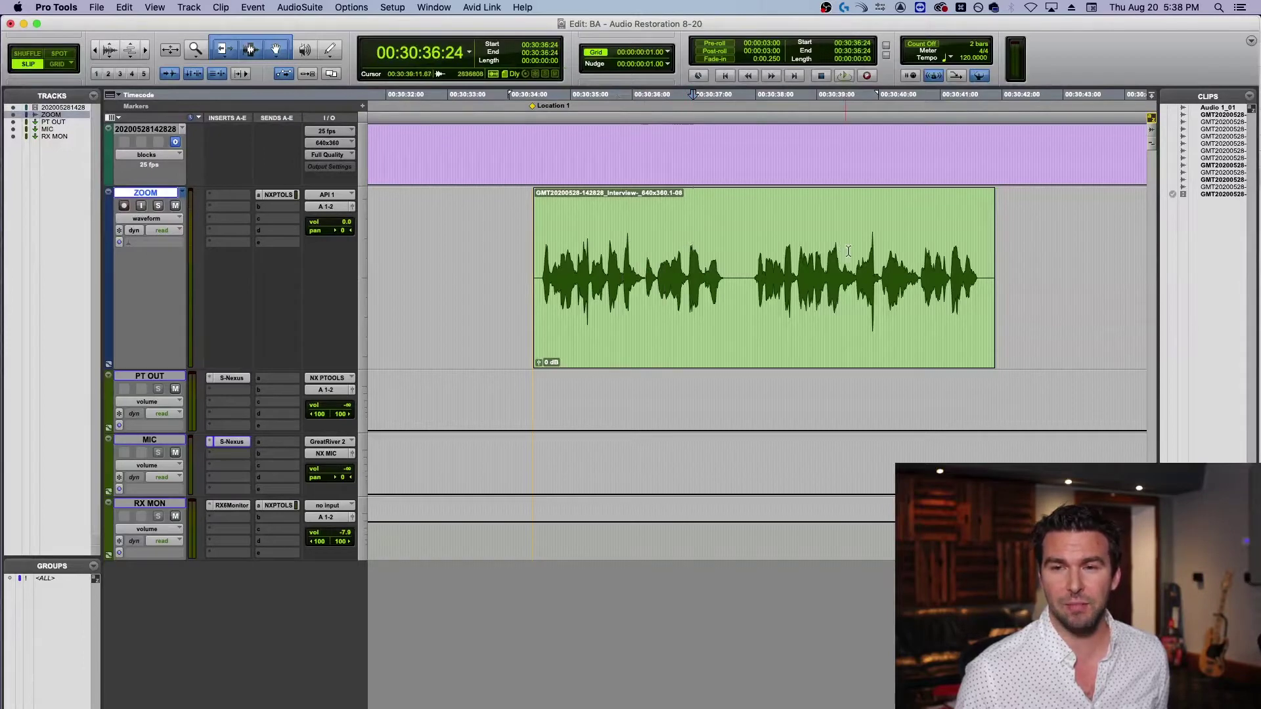
left_click(865, 231)
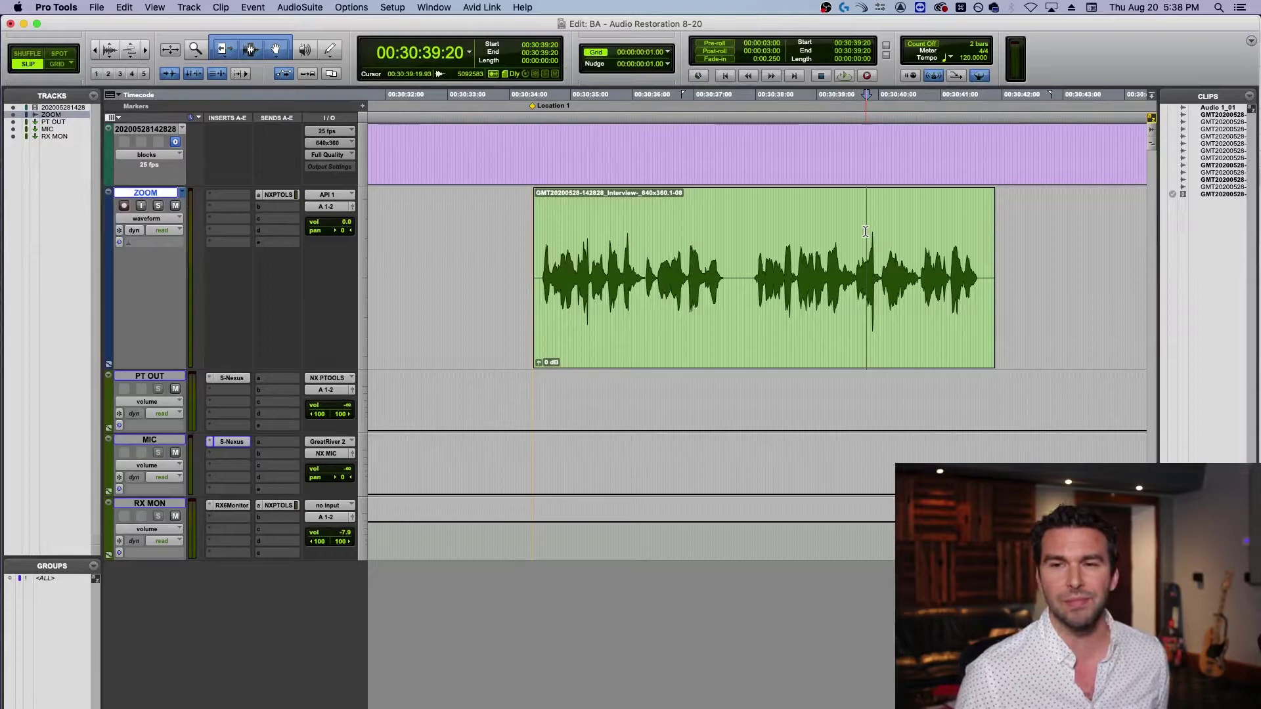
left_click(854, 236)
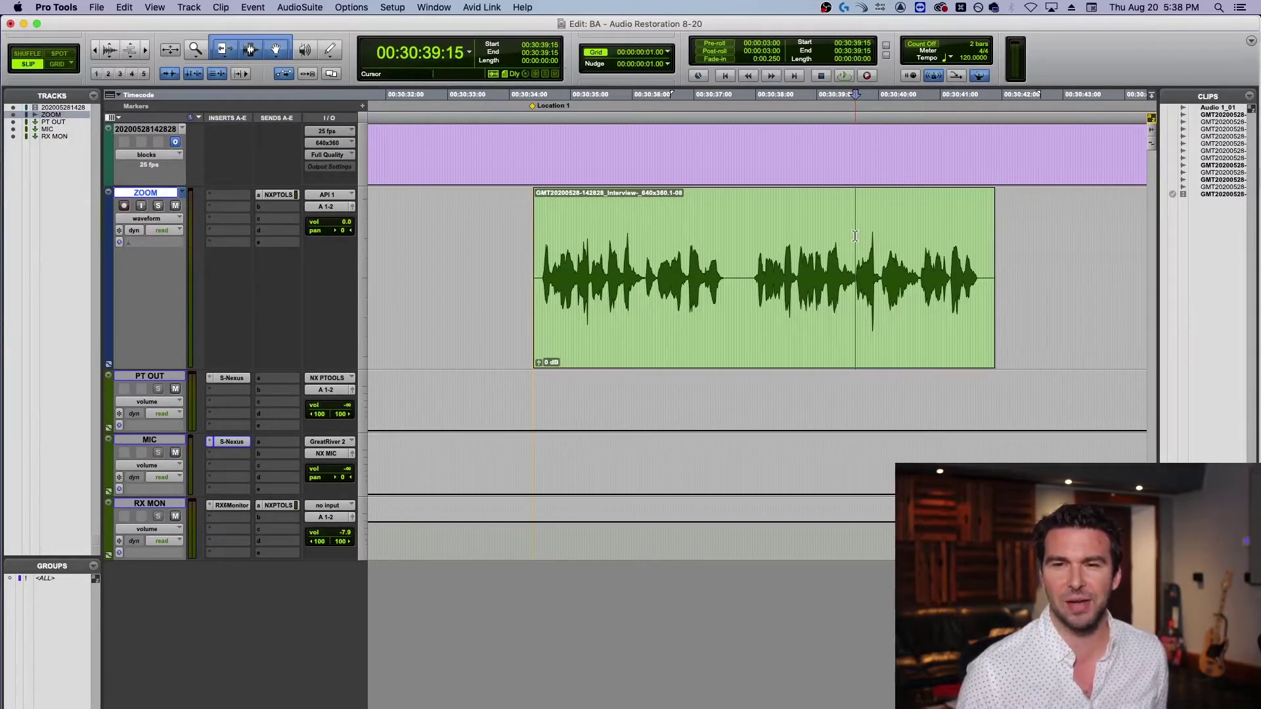
left_click(766, 244)
left_click(752, 248)
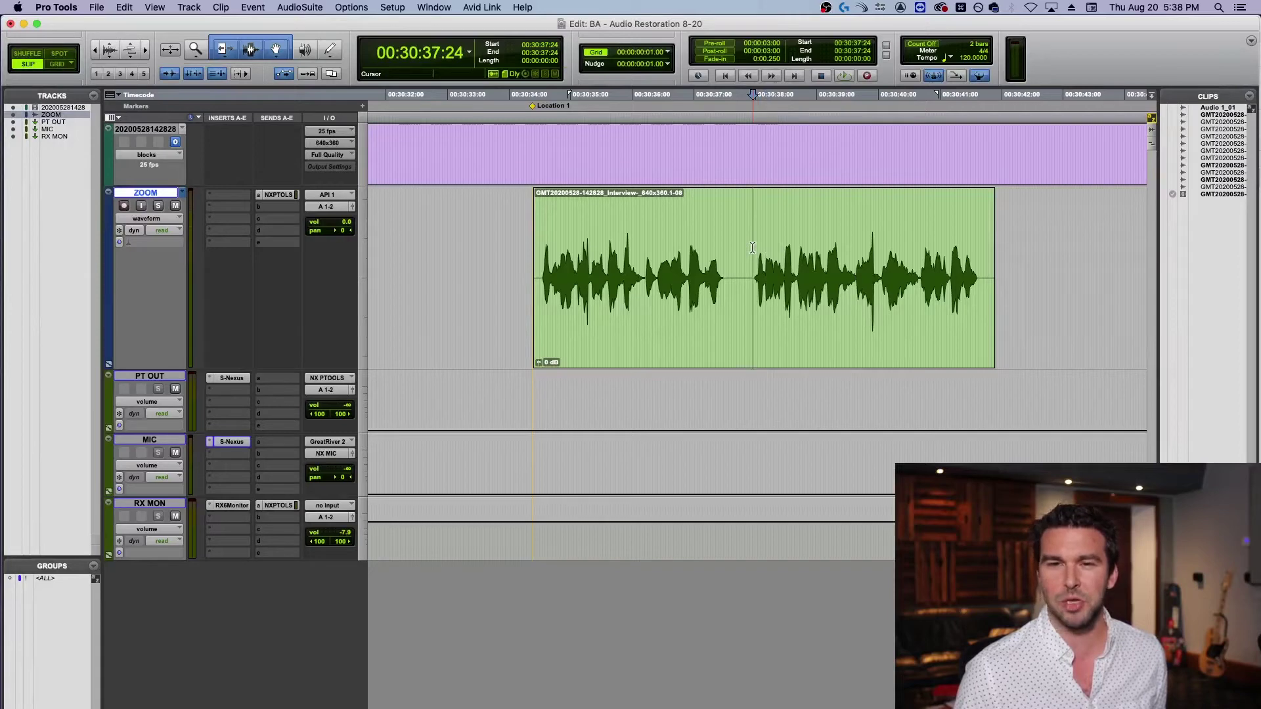
left_click(690, 236)
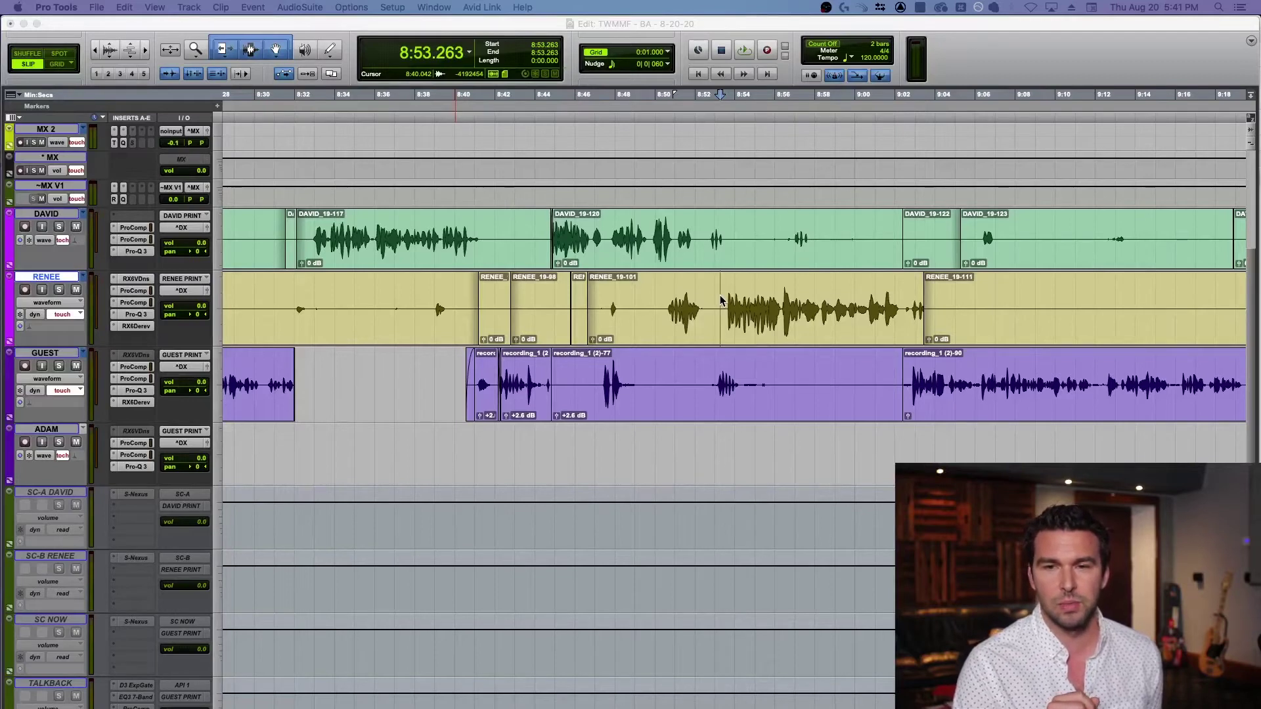
Audition the podcast dialogue starting from 8:53.263
left_click(720, 300)
key("space")
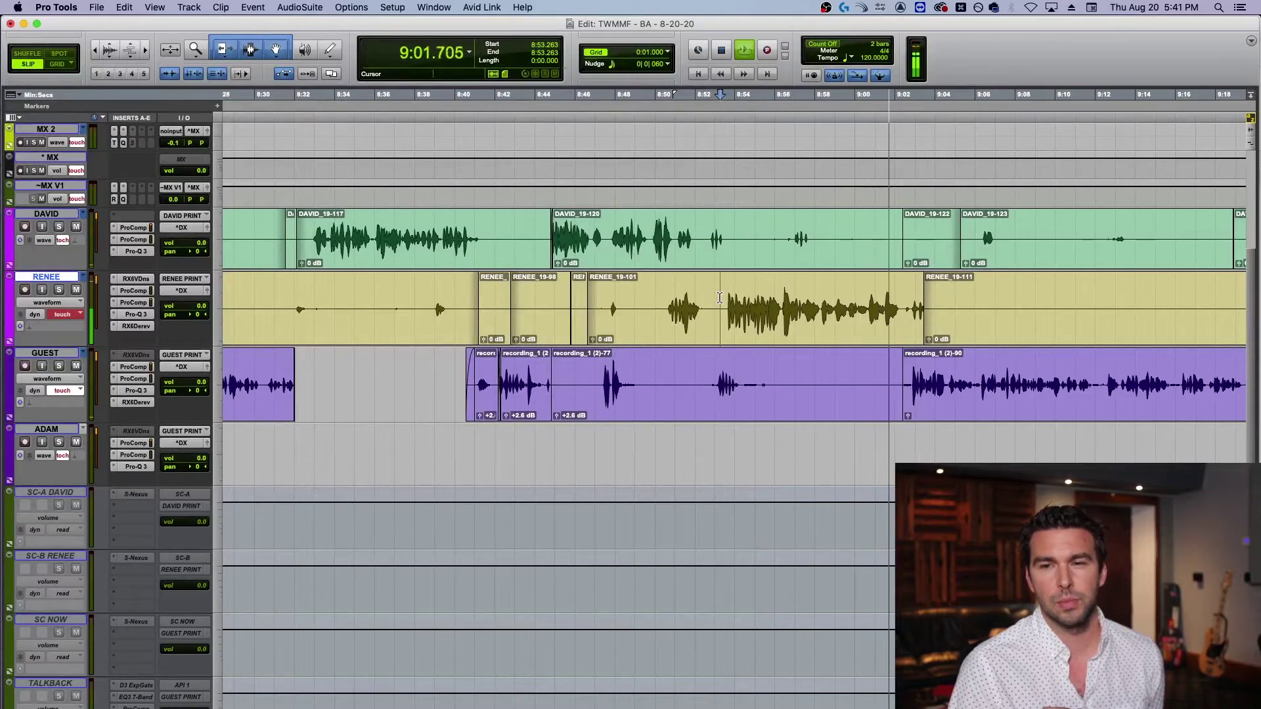
key("space")
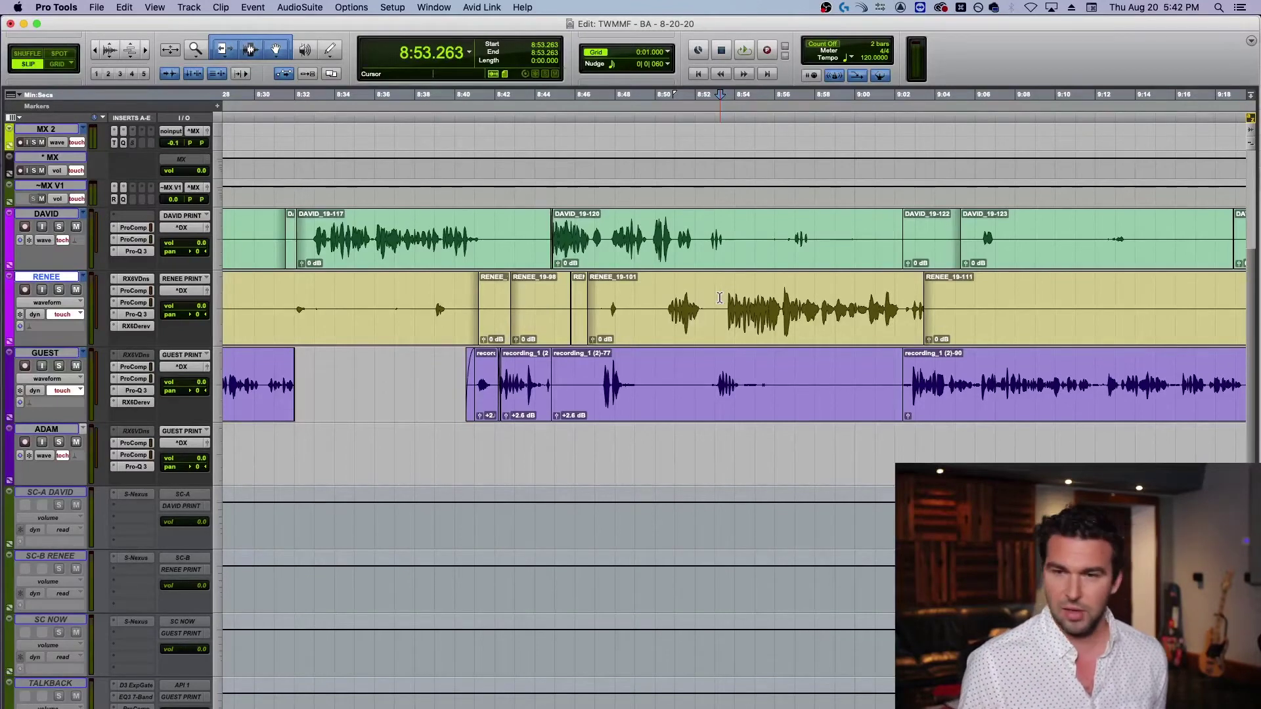
Split RENEE_19-101 at 8:53.263 and send RENEE_19-104 to RX 6 through RX 6 Connect
key("super+e")
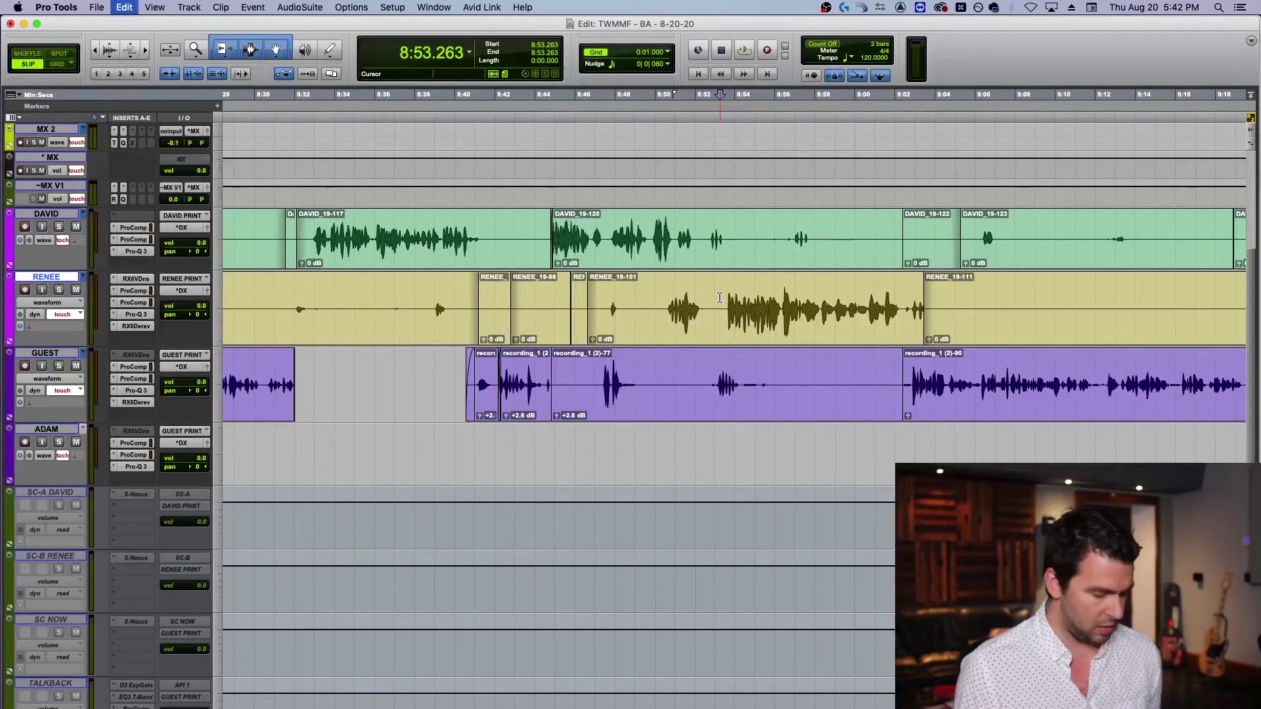
left_click(738, 319)
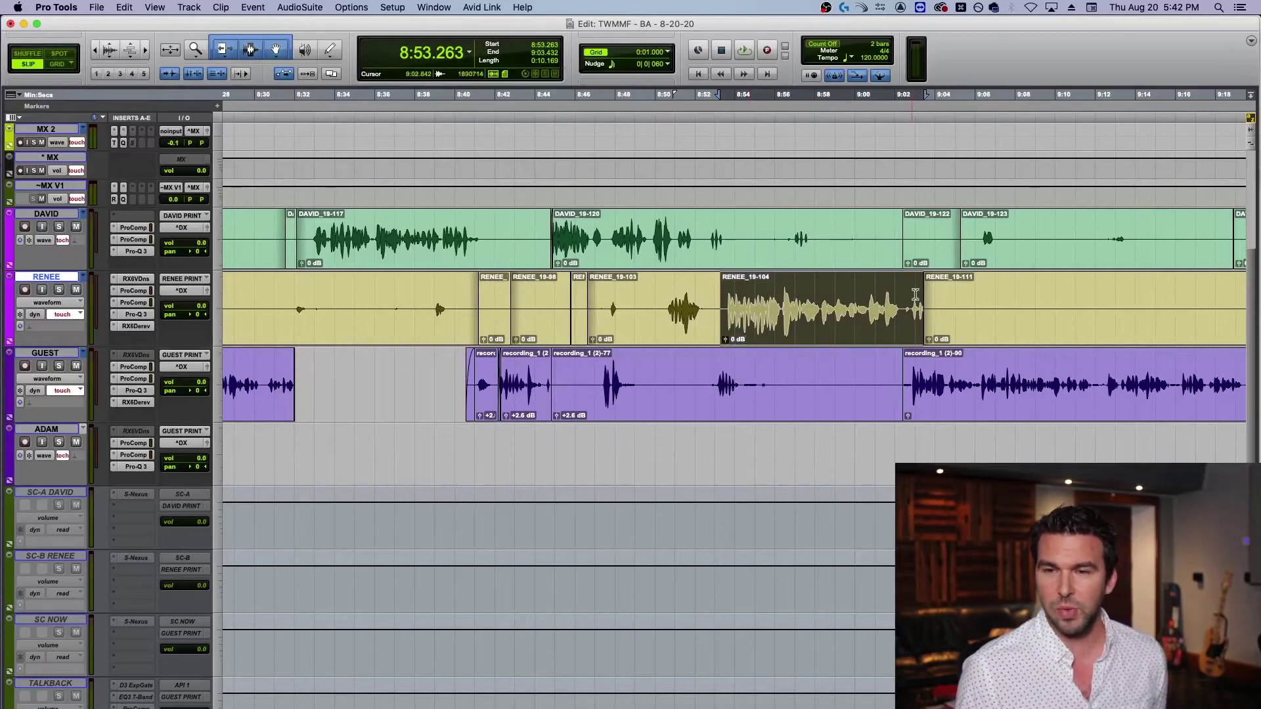
left_click_drag(919, 292, 927, 295)
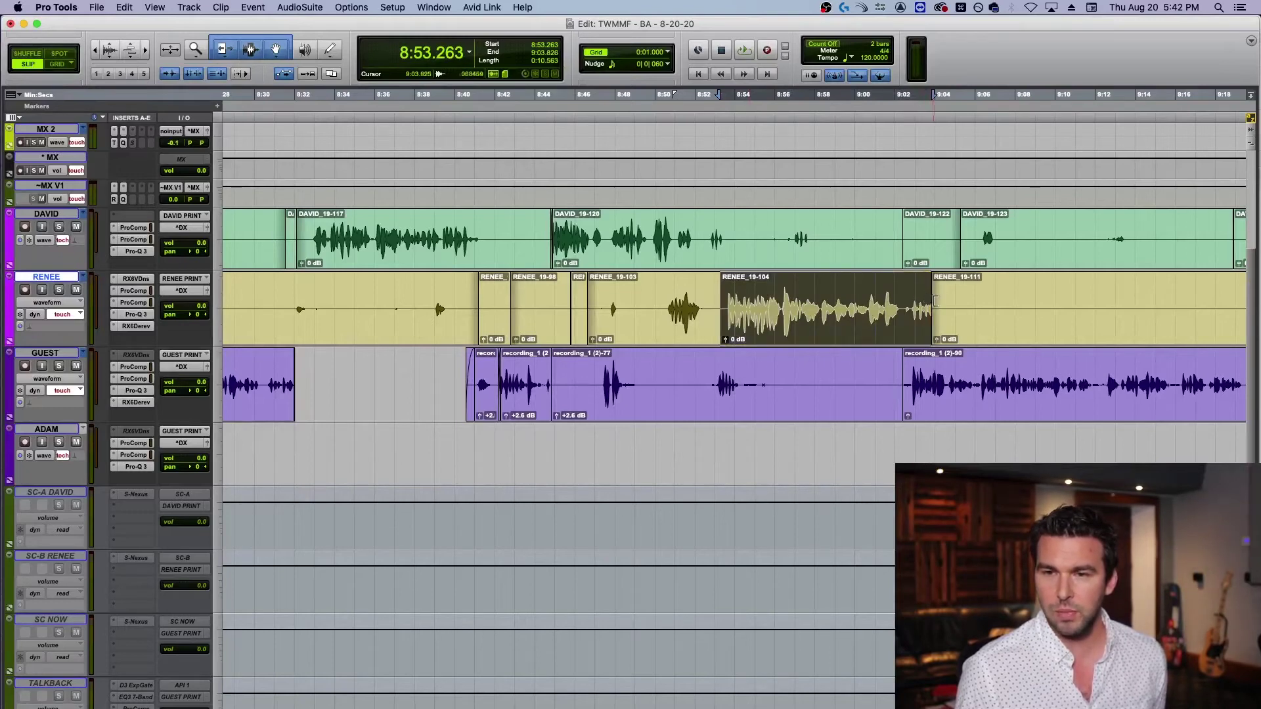
key("super+z")
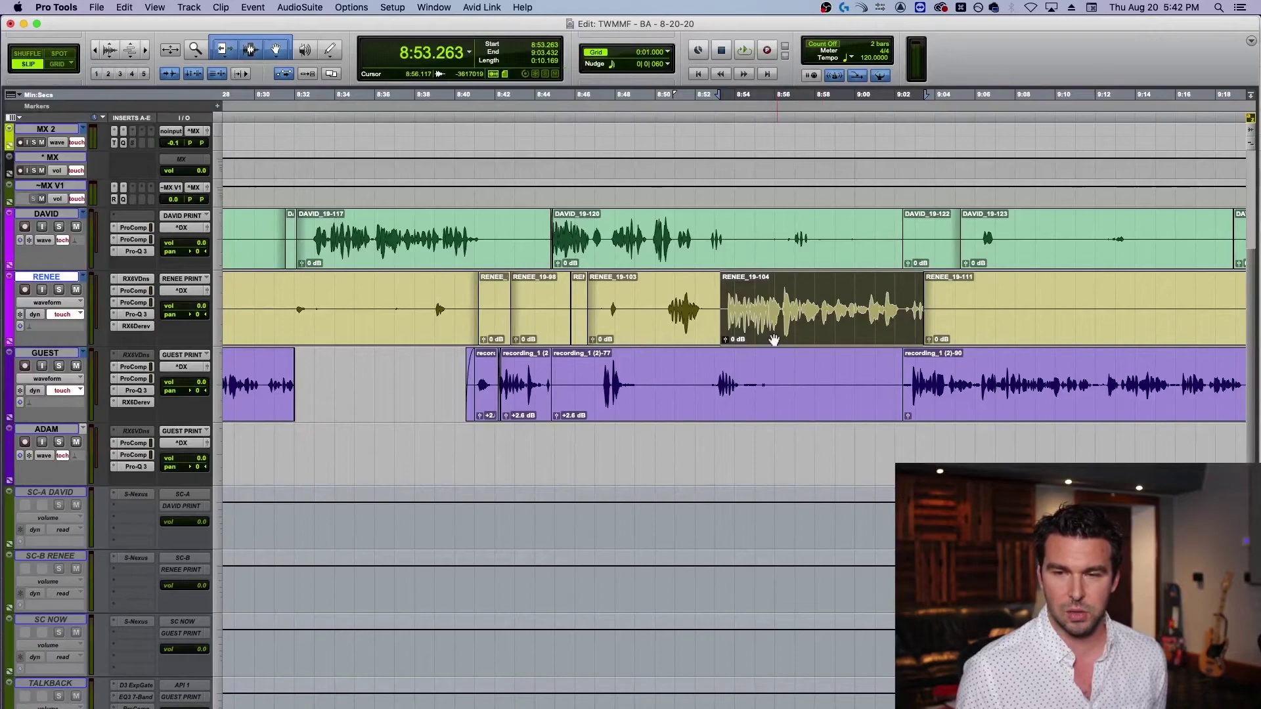
key("ctrl+alt+r")
left_click(855, 417)
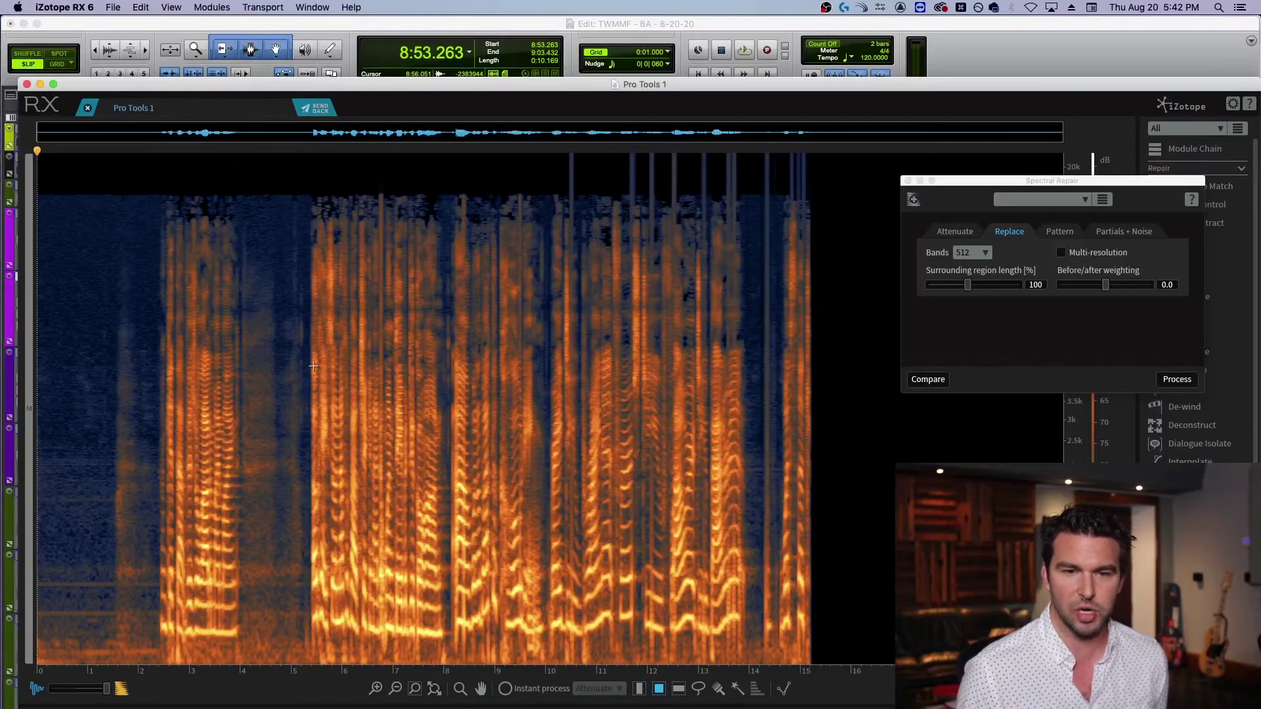
Play the dialogue, mark the problem spot and zoom in to replay it
left_click(313, 365)
key("space")
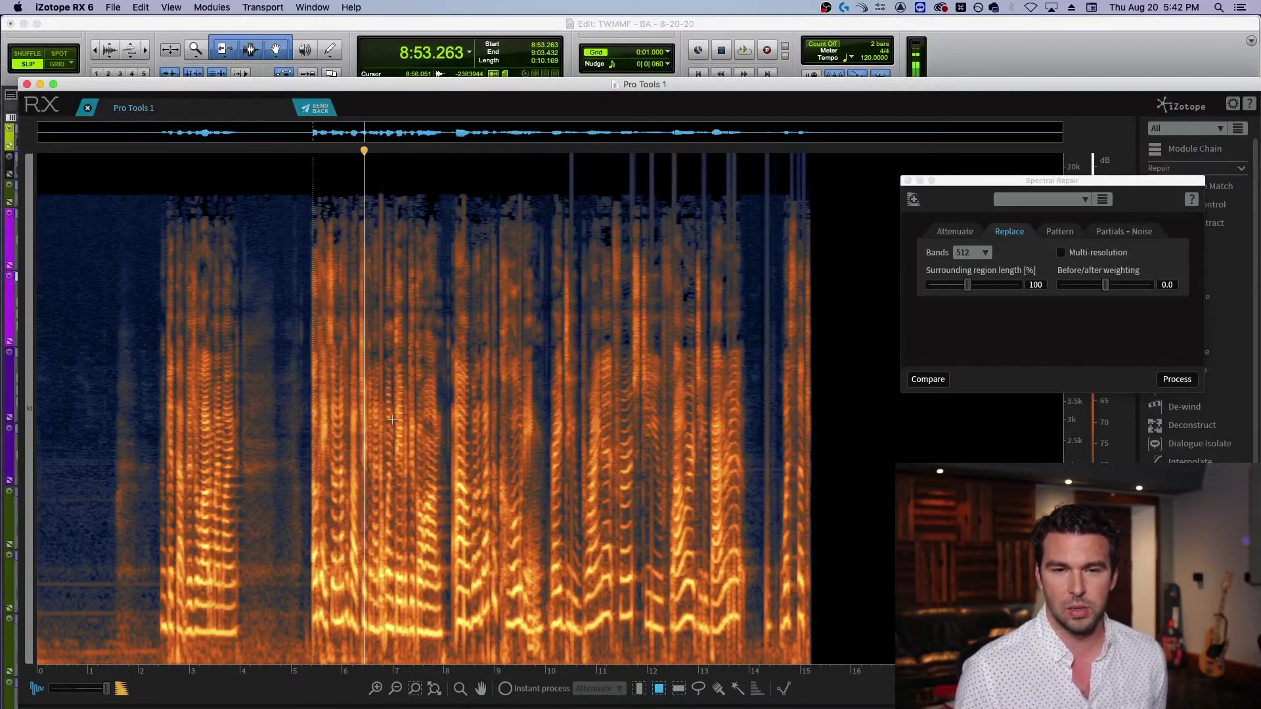
left_click(383, 400)
scroll(384, 400, "up", 2)
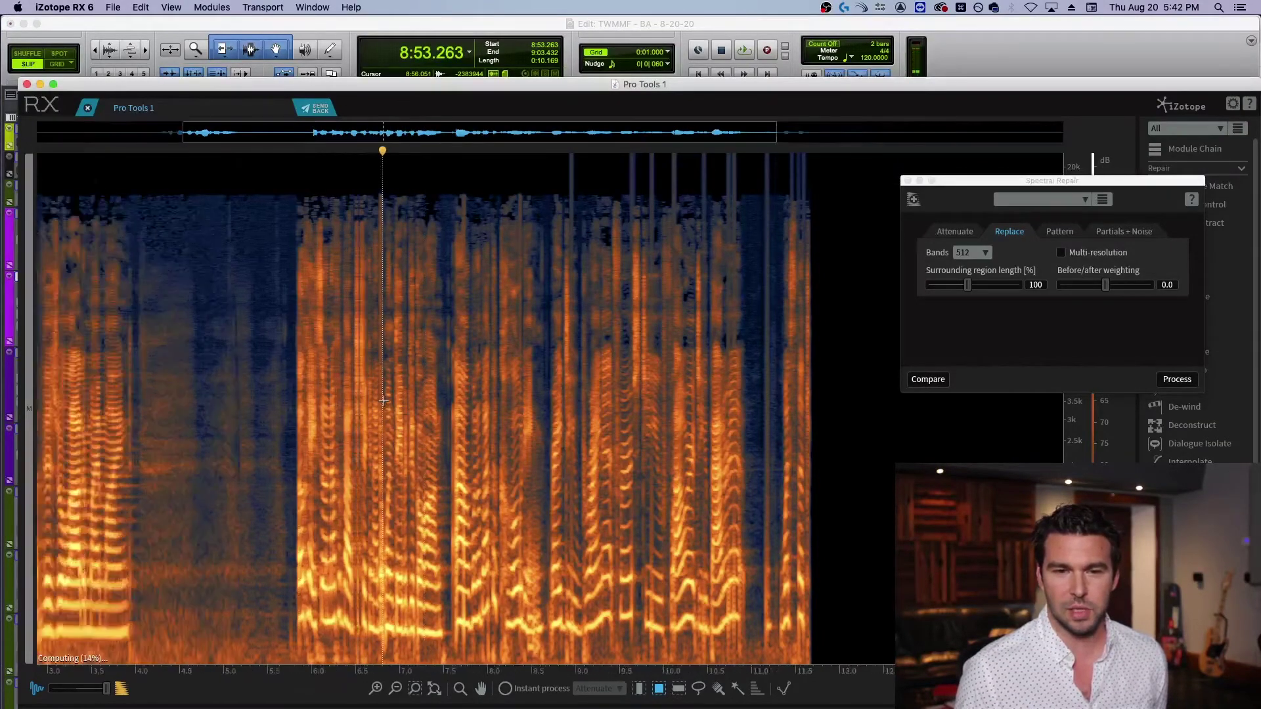
scroll(384, 401, "up", 4)
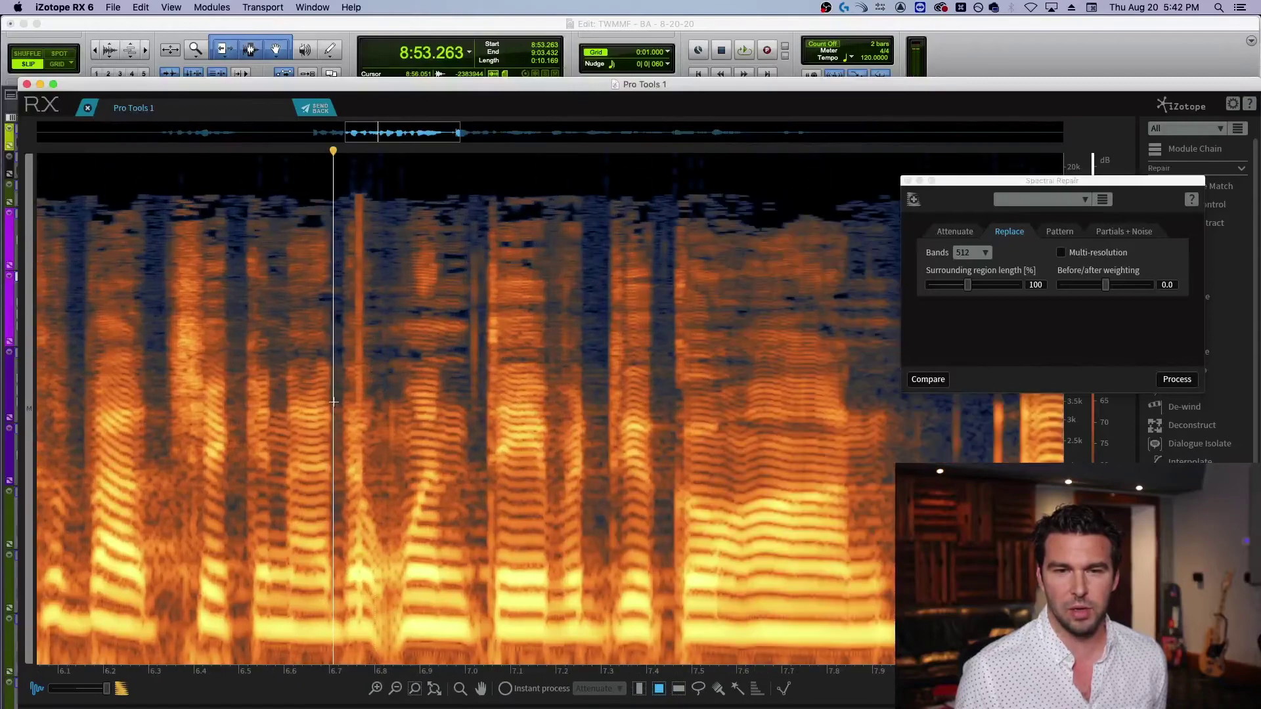
key("space")
key("space")
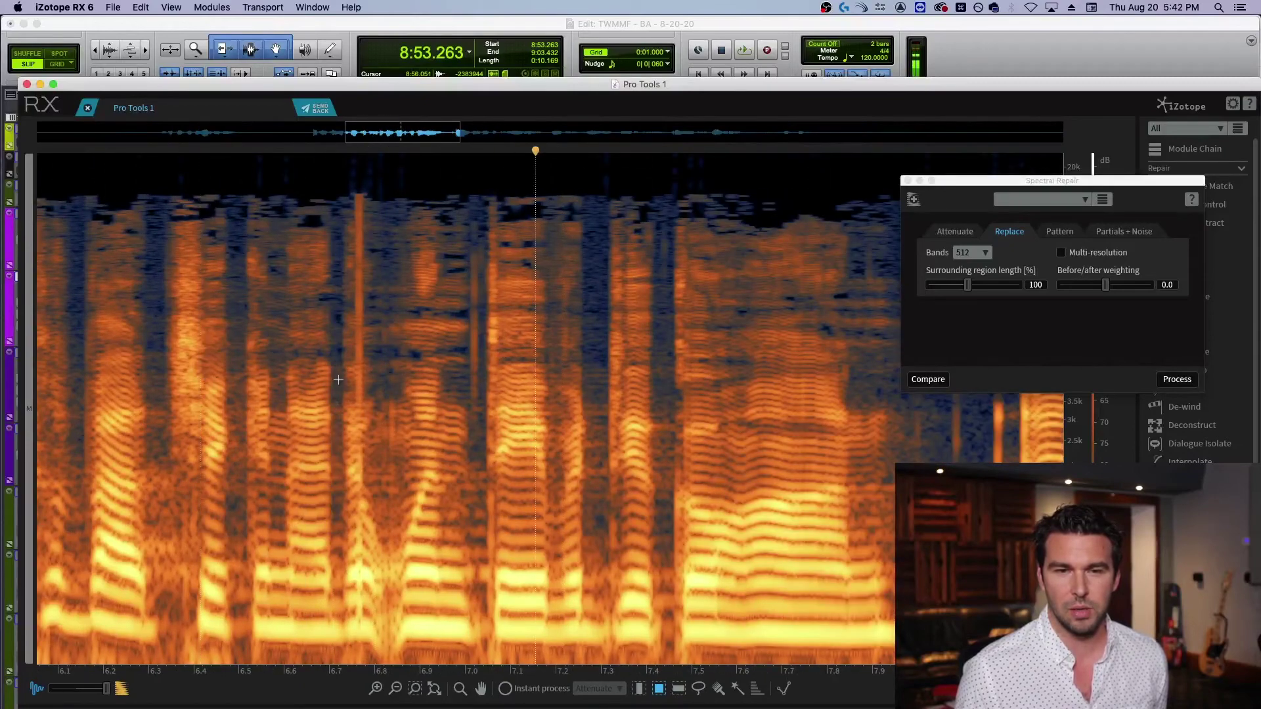
Select a narrow time range around the click at 6.75 s, repair it with Replace, and audition it
left_click(355, 373)
scroll(356, 373, "up", 2)
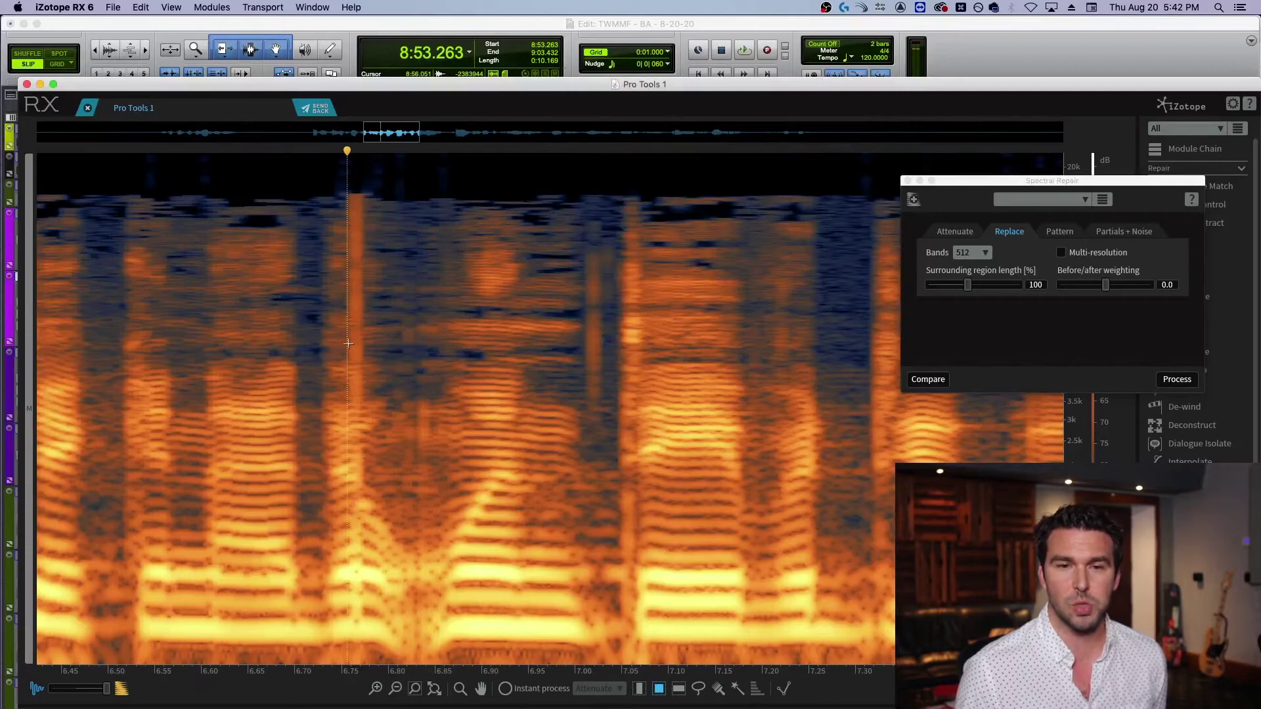
left_click(641, 688)
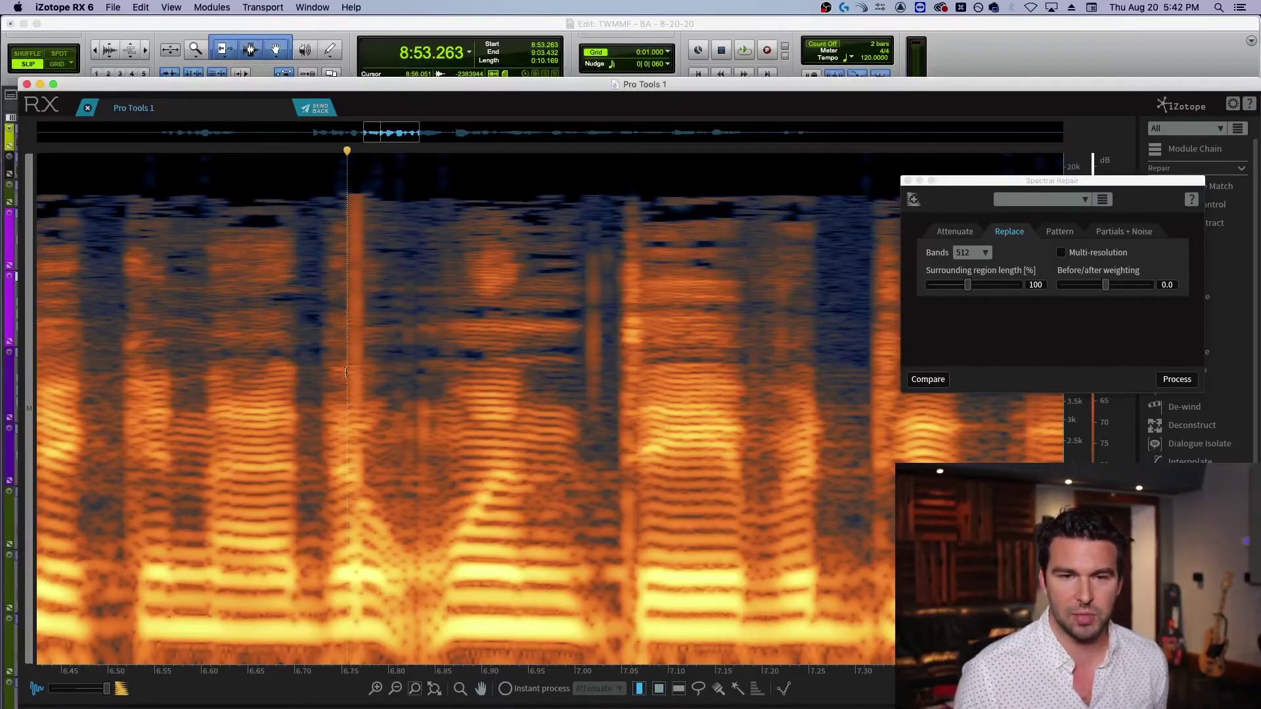
left_click_drag(347, 372, 367, 377)
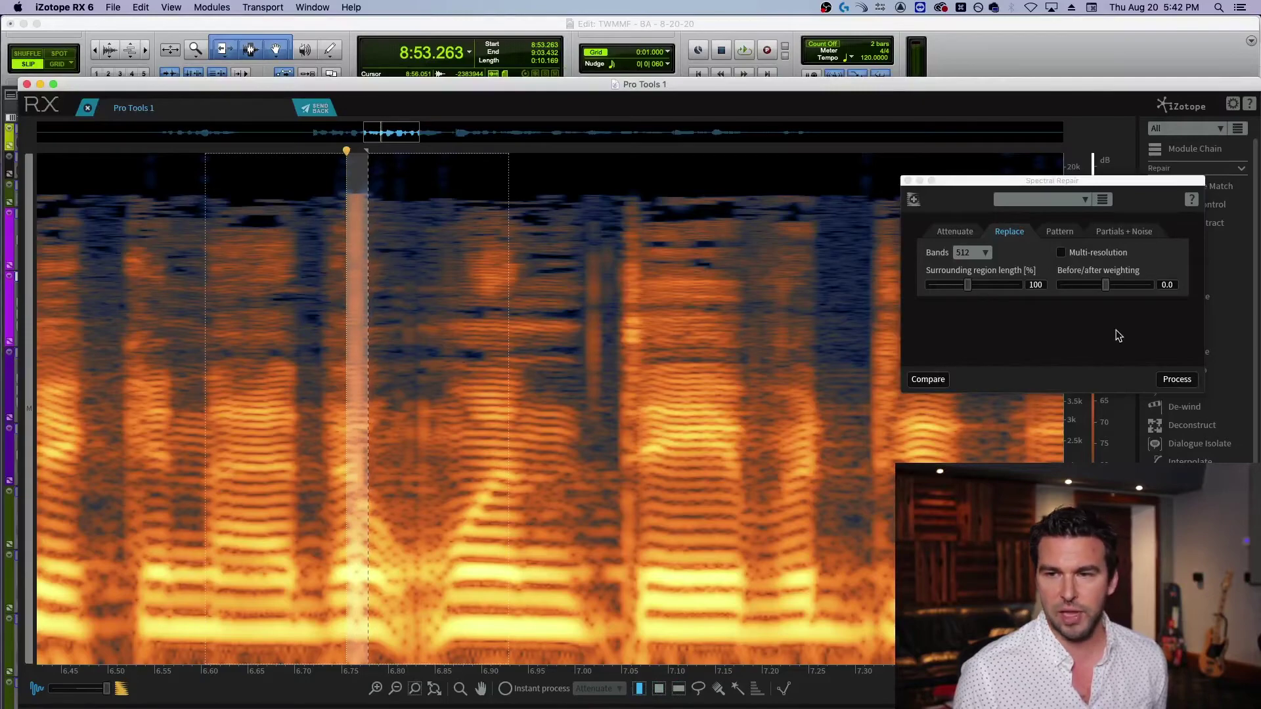
left_click(1165, 379)
left_click(93, 292)
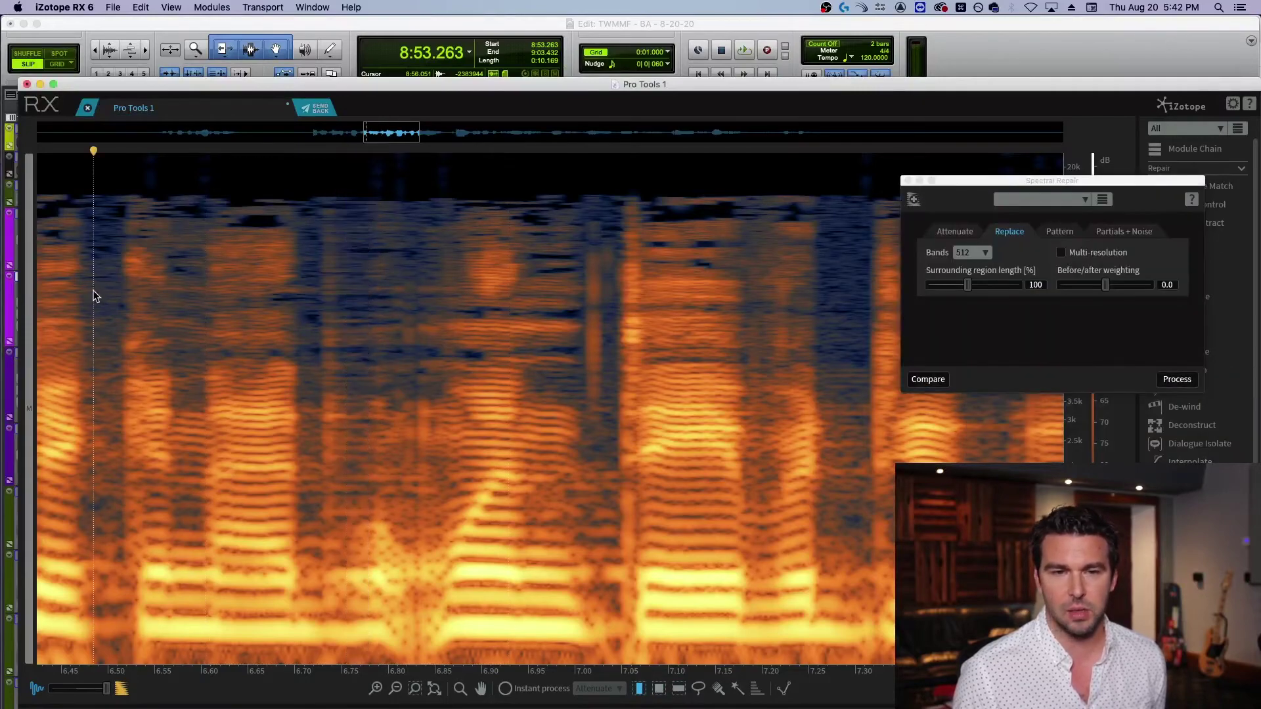
key("space")
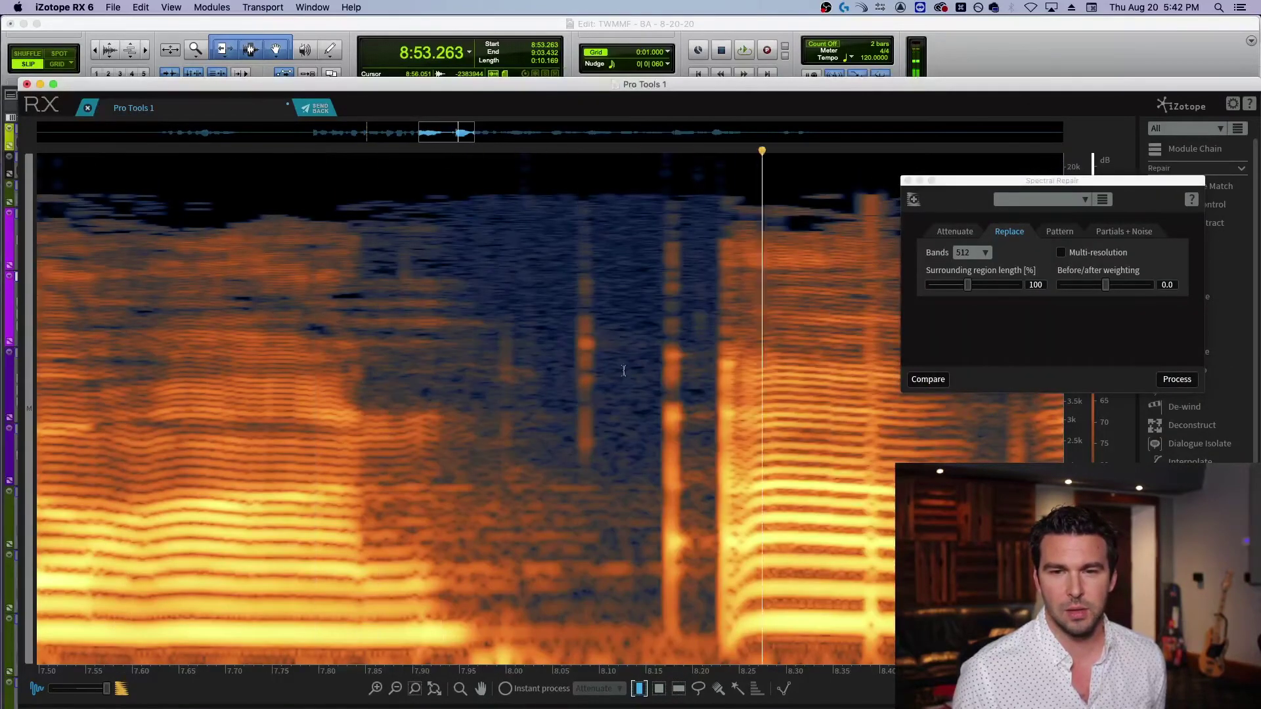
scroll(422, 369, "up", 2)
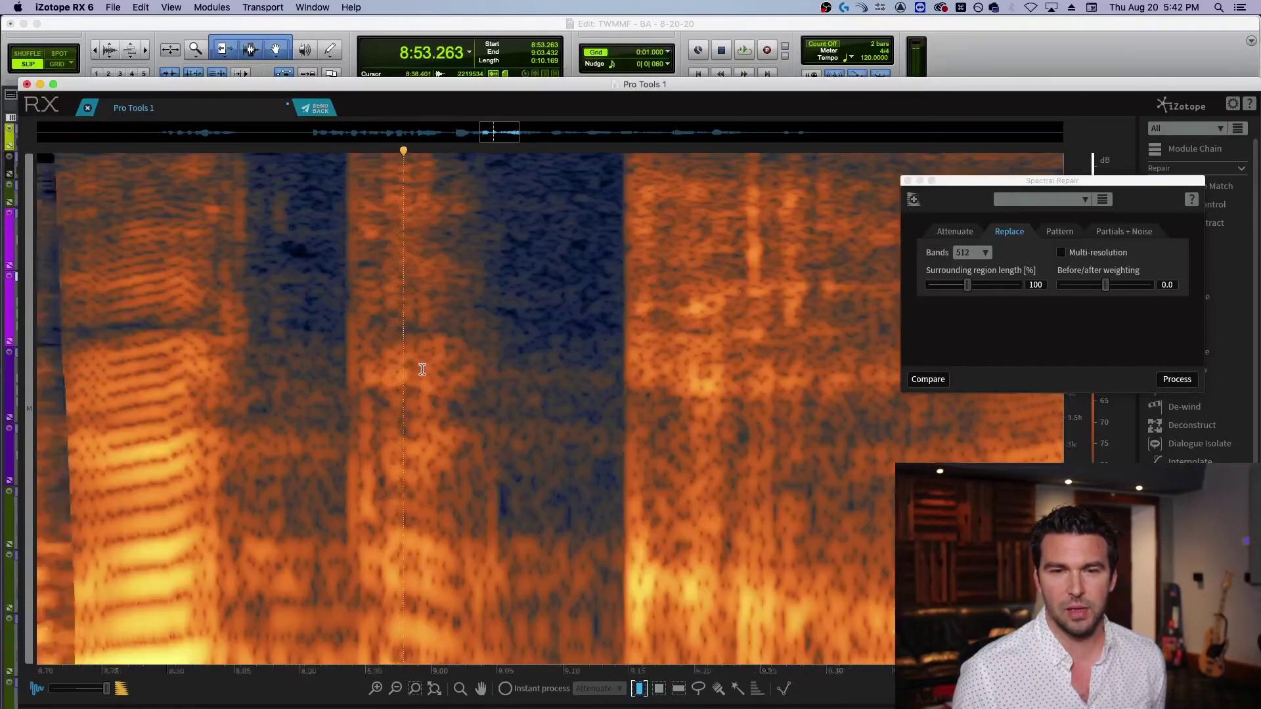
scroll(422, 369, "down", 4)
Repair the thin click from 8.37 to 8.39 s and play back the section
left_click(157, 319)
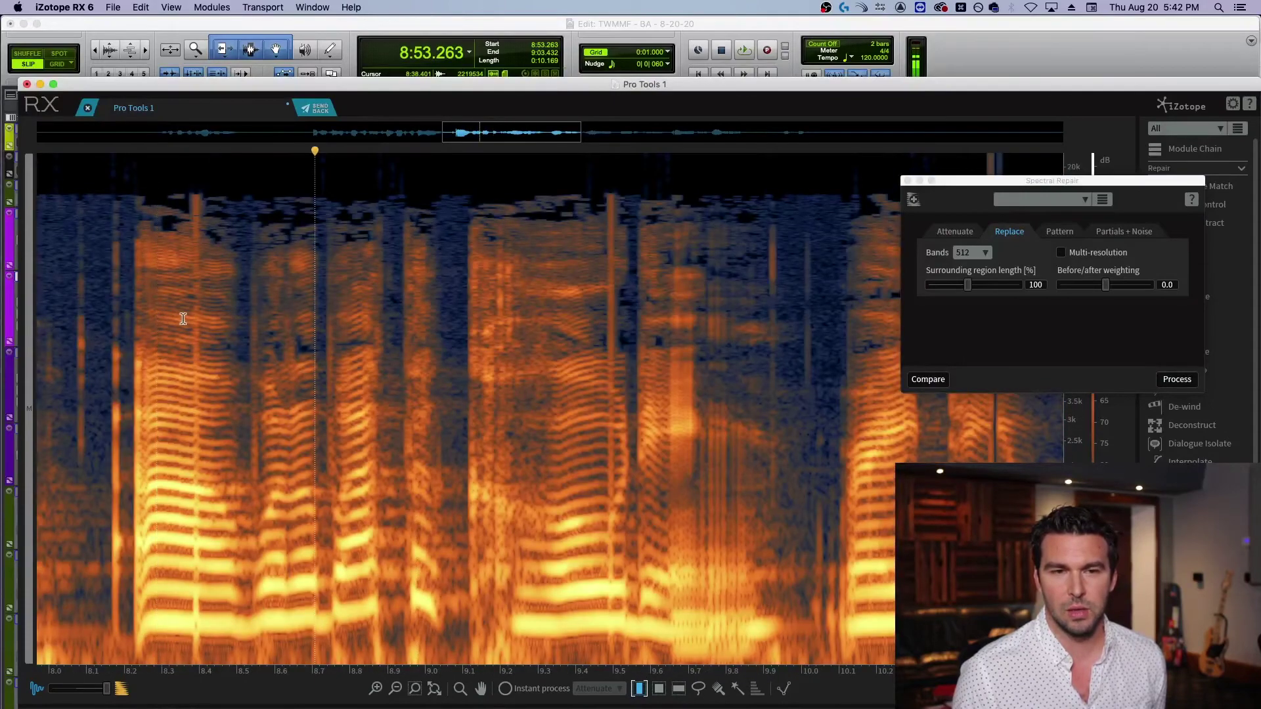
left_click(191, 318)
scroll(185, 314, "up", 3)
left_click_drag(182, 310, 212, 316)
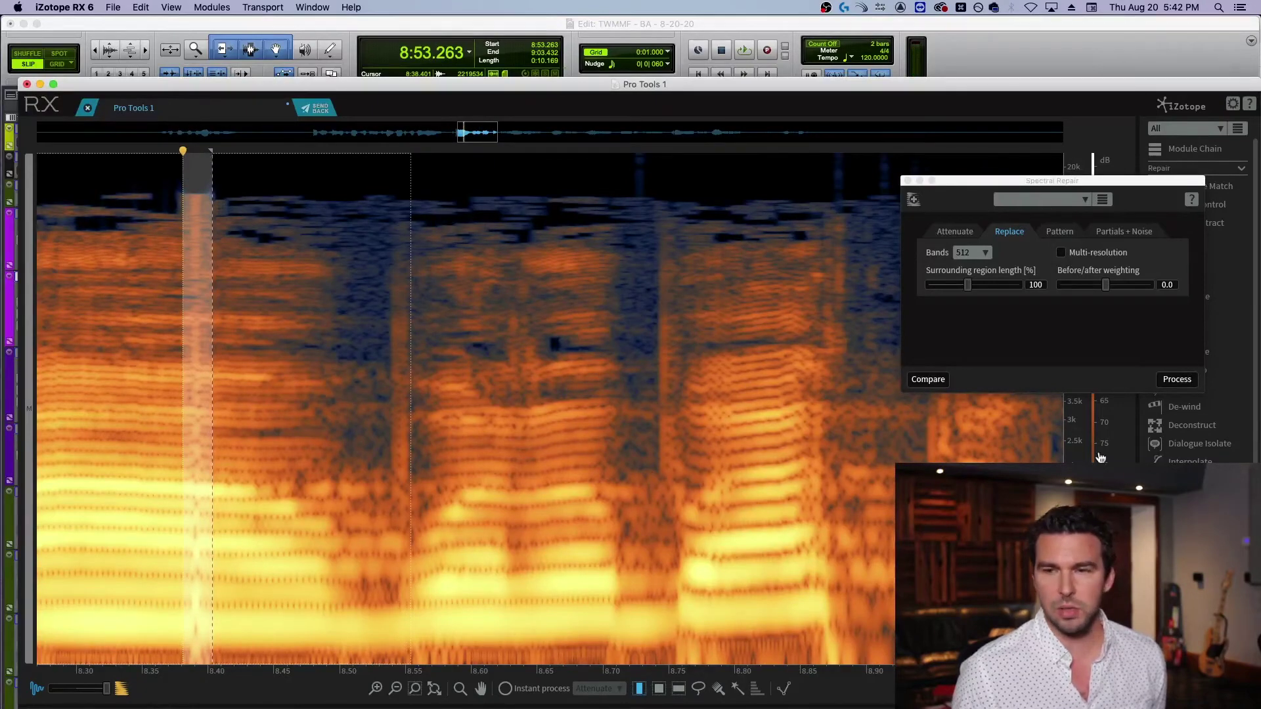
left_click(1175, 379)
scroll(259, 400, "down", 5)
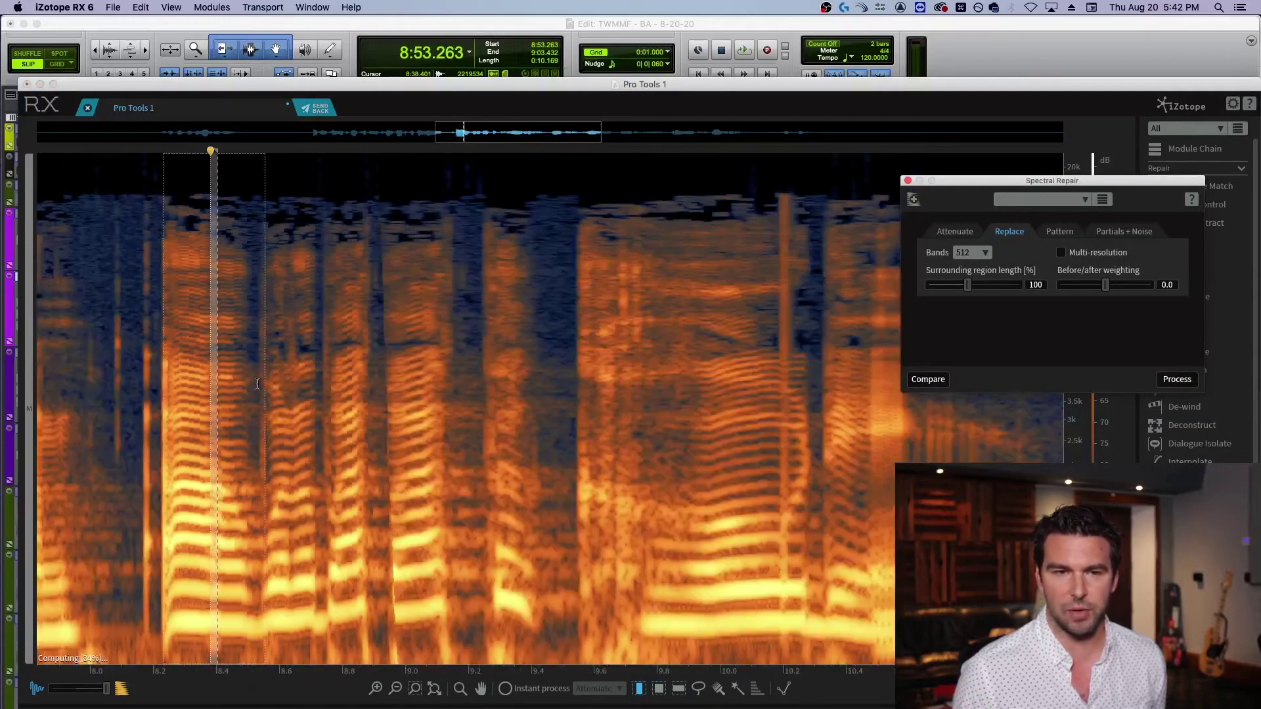
left_click(89, 329)
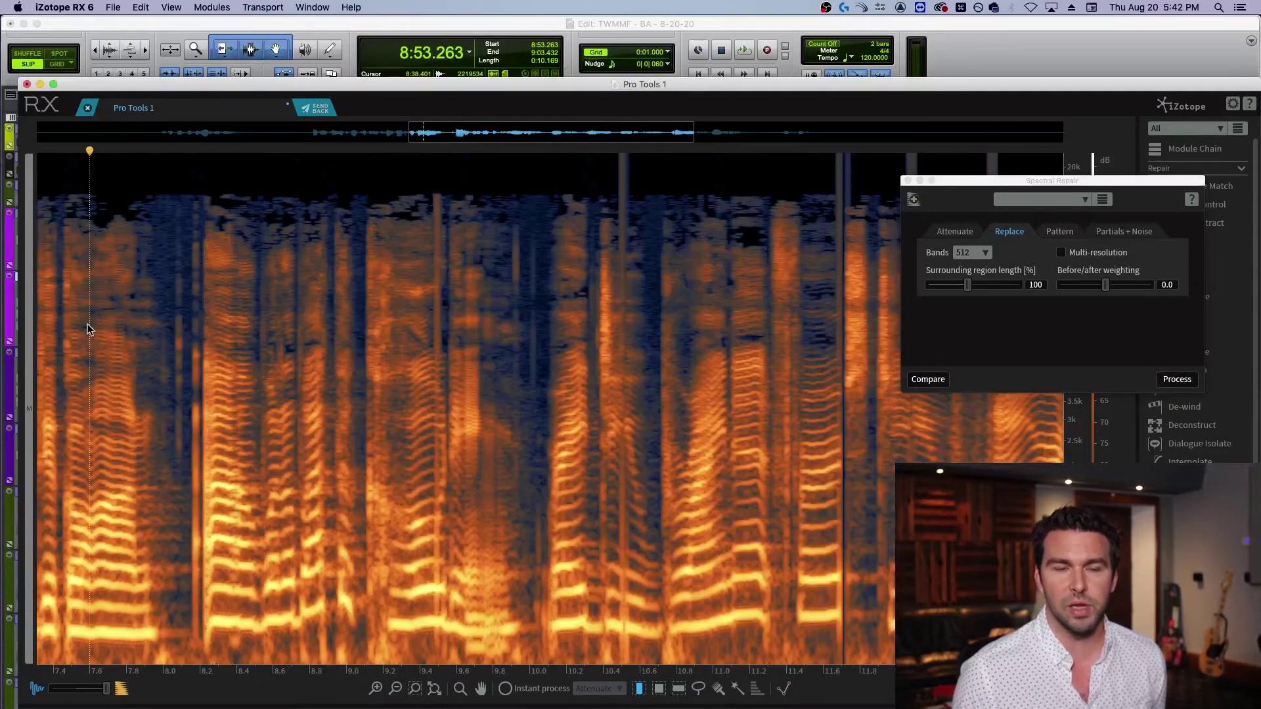
key("space")
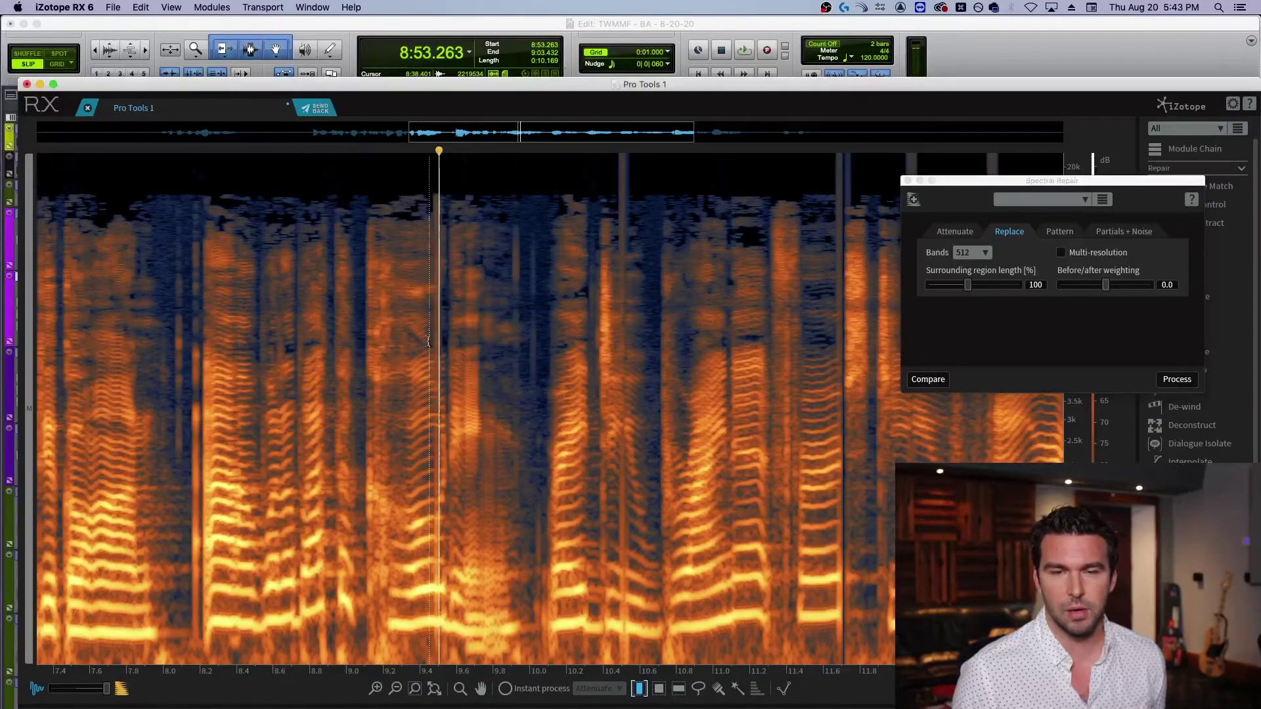
Repair the narrow click near 9.49 s and replay the passage around it
left_click(435, 342)
scroll(433, 342, "up", 5)
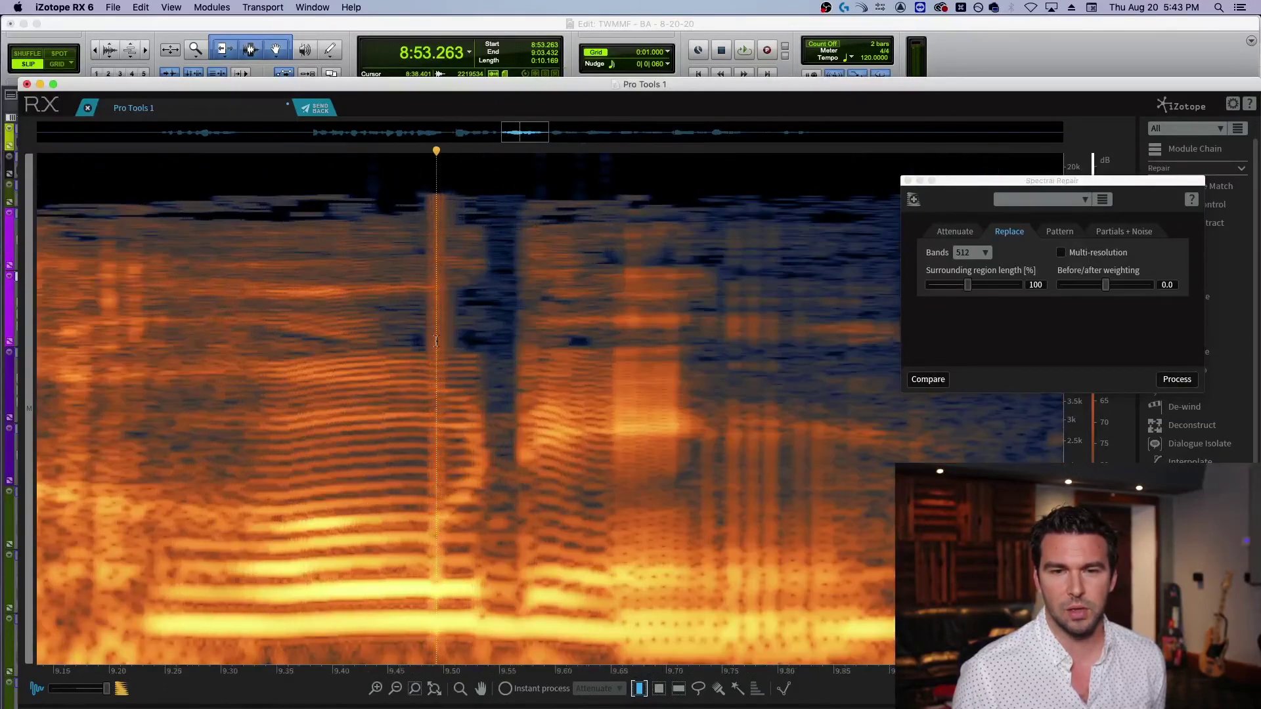
left_click_drag(426, 340, 449, 340)
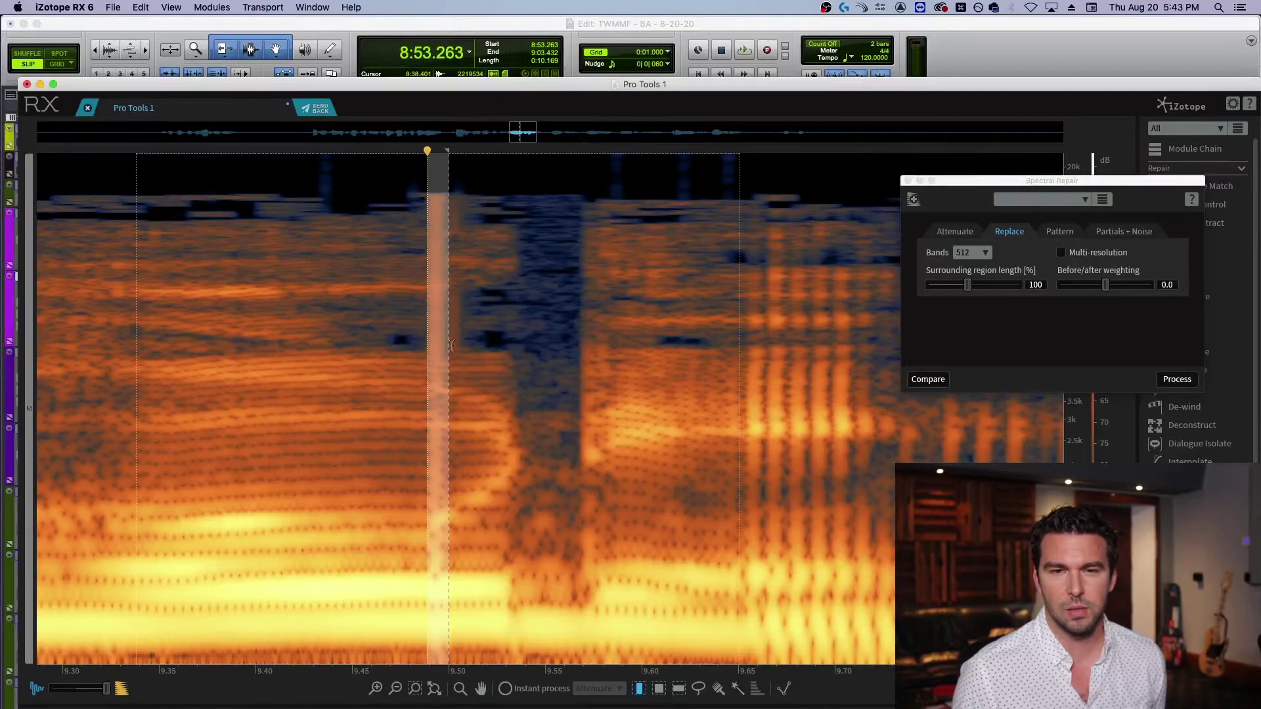
left_click(1165, 379)
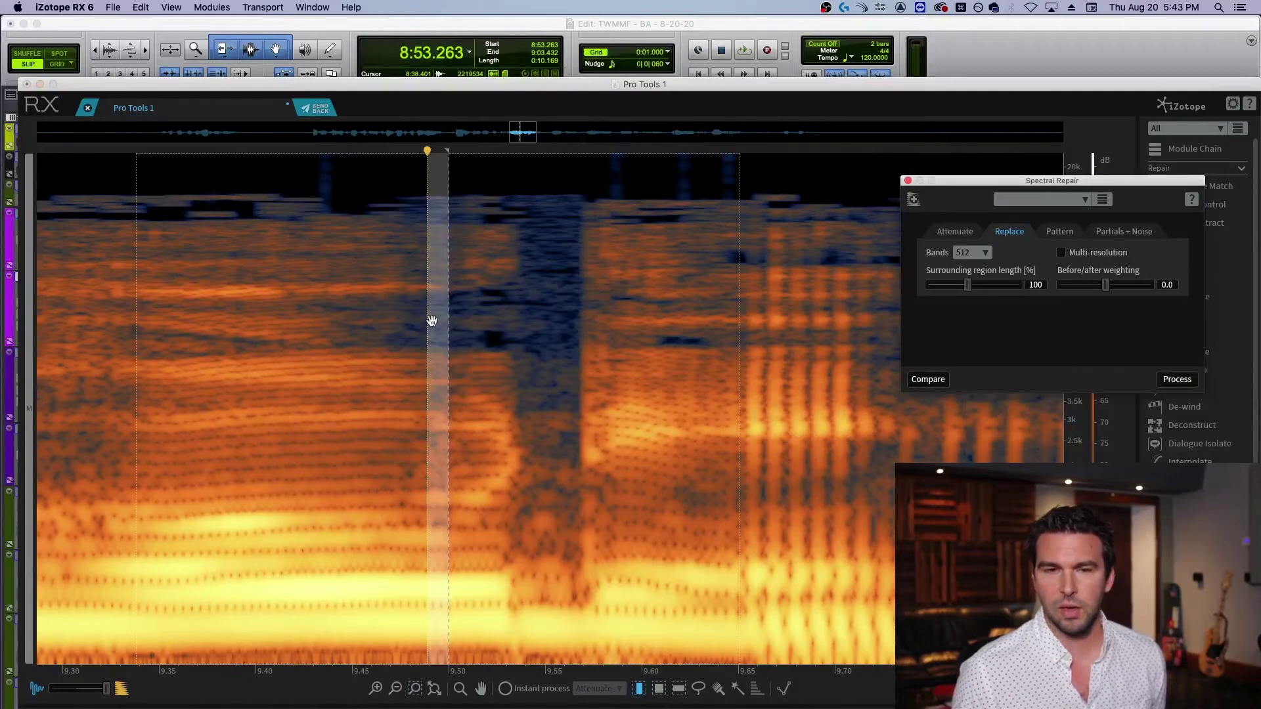
scroll(430, 315, "down", 10)
left_click(381, 311)
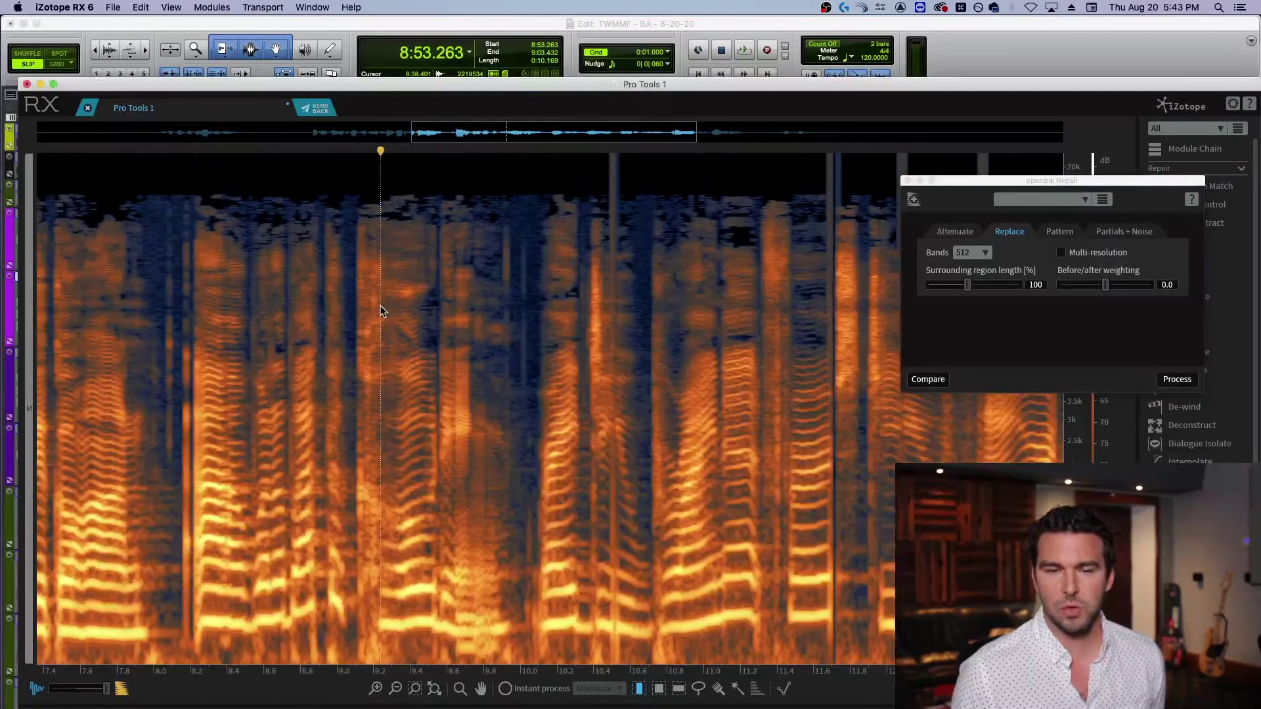
left_click(372, 305)
left_click(389, 316)
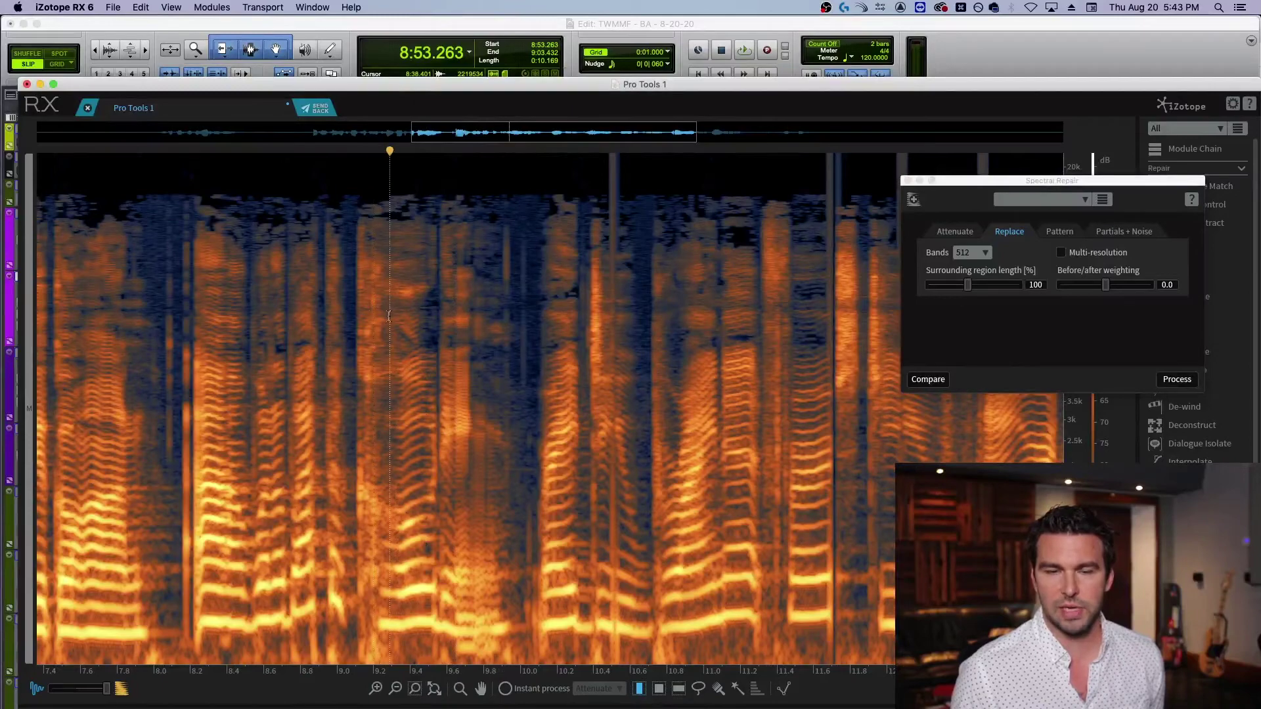
key("space")
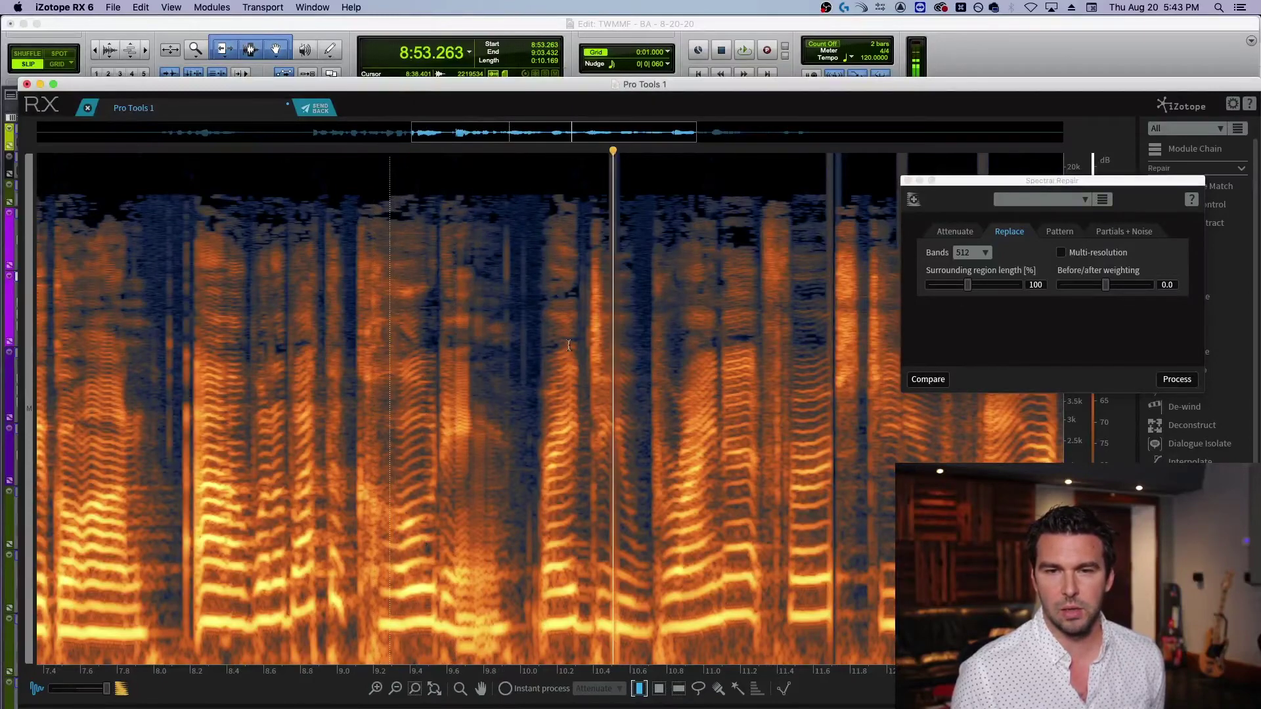
Repair the dark dropout gap near 10.5 s and audition the result
left_click(827, 358)
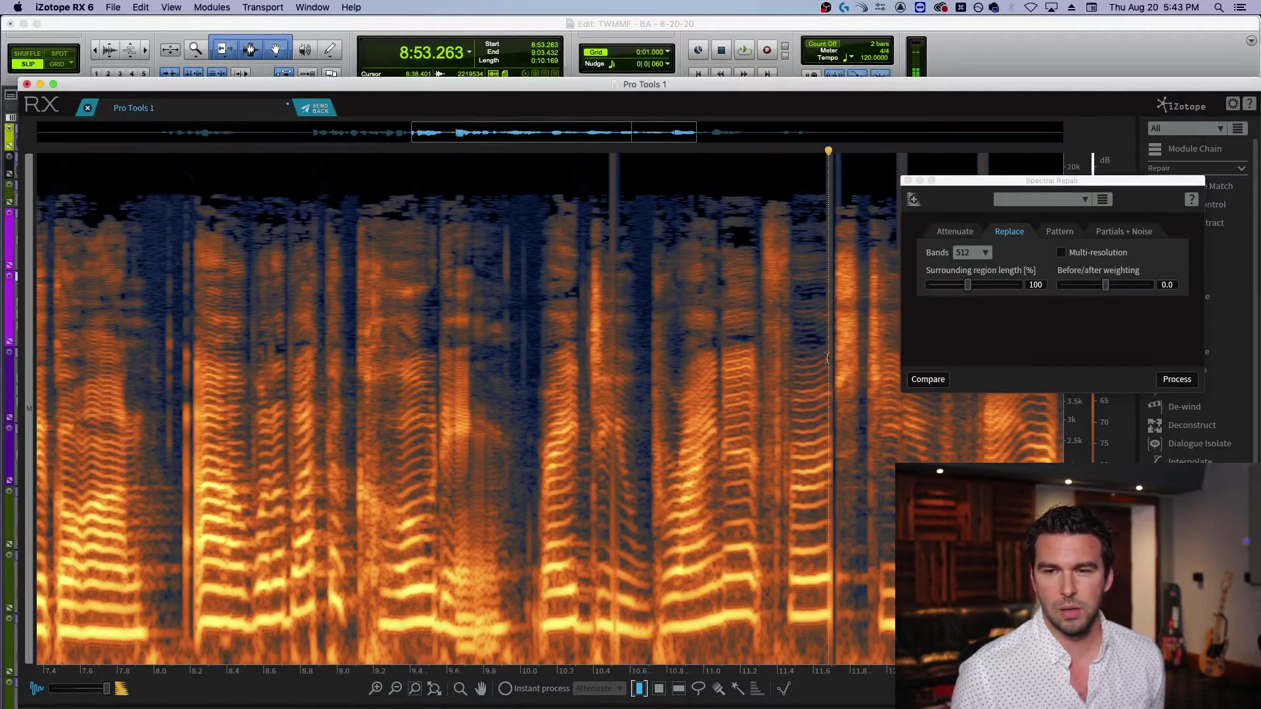
scroll(827, 357, "up", 4)
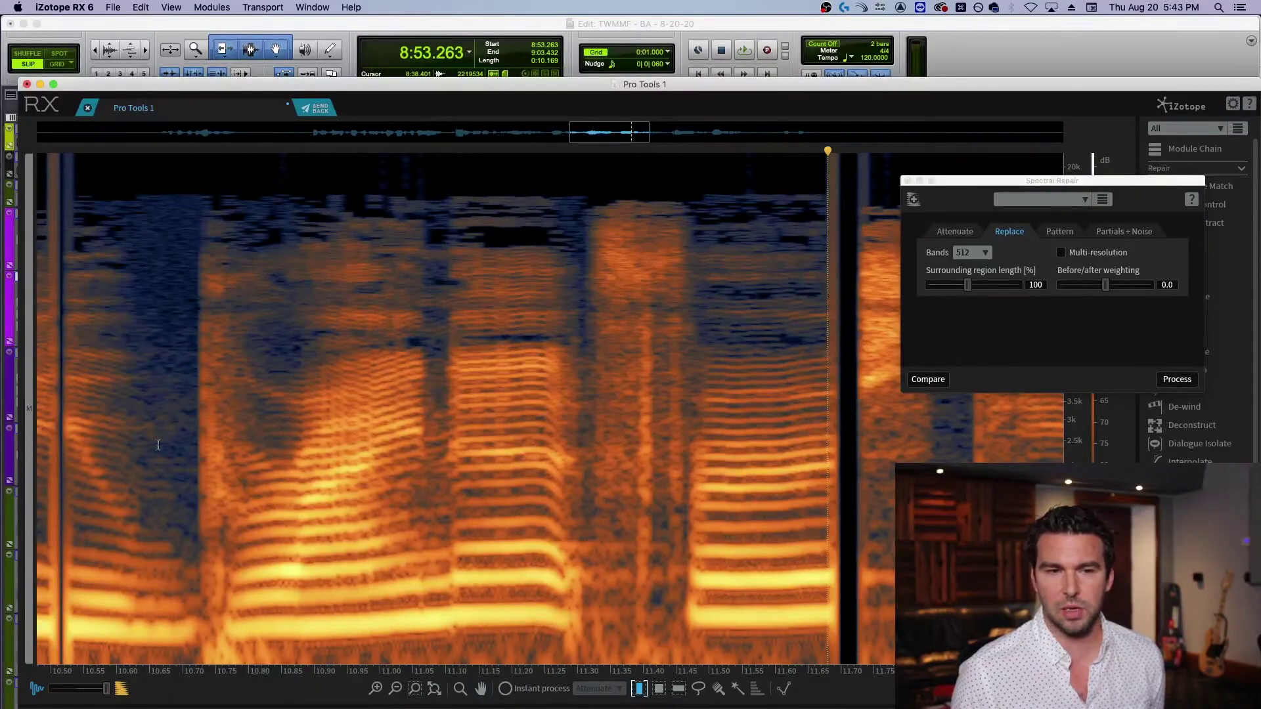
scroll(61, 410, "up", 5)
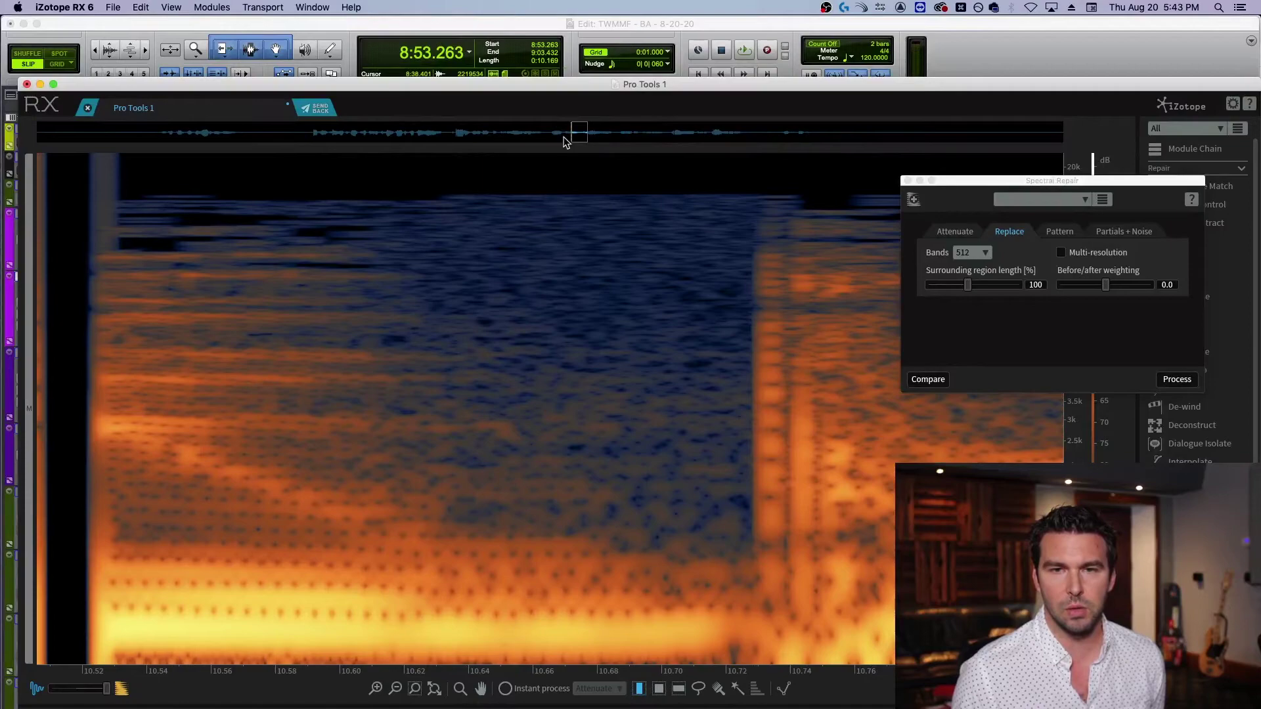
left_click_drag(580, 137, 575, 137)
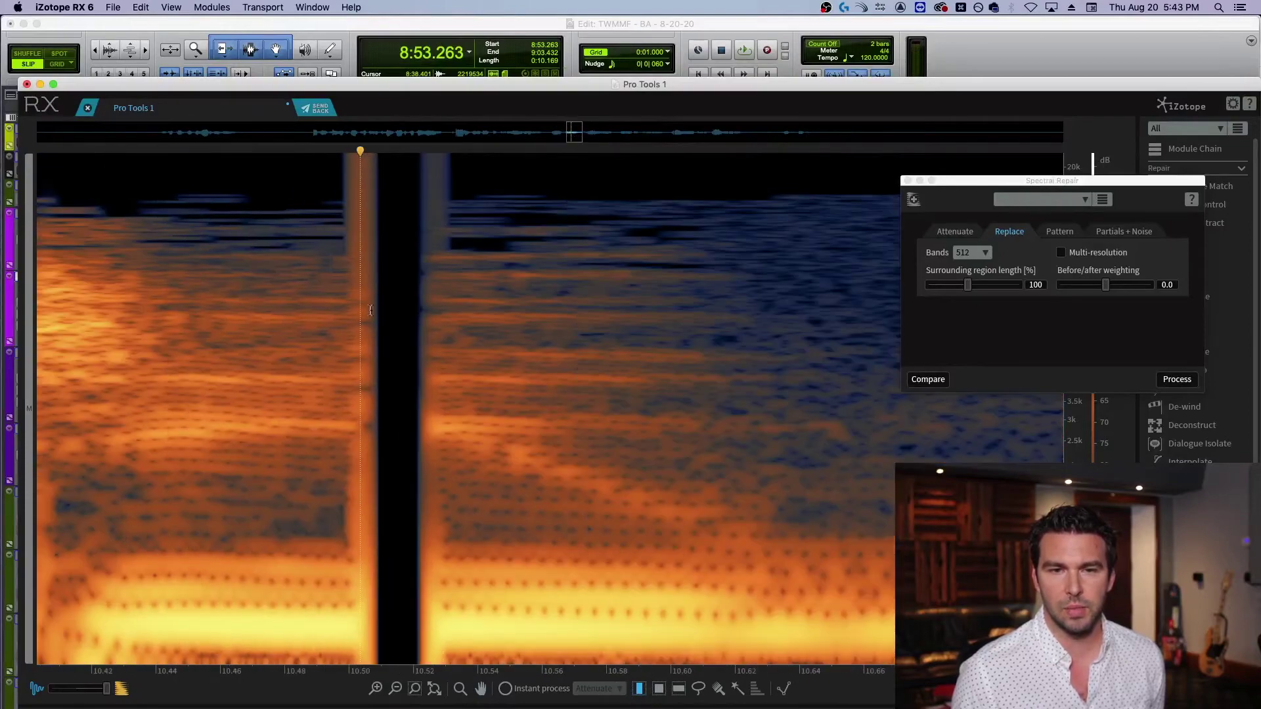
left_click_drag(370, 310, 435, 311)
left_click(1176, 379)
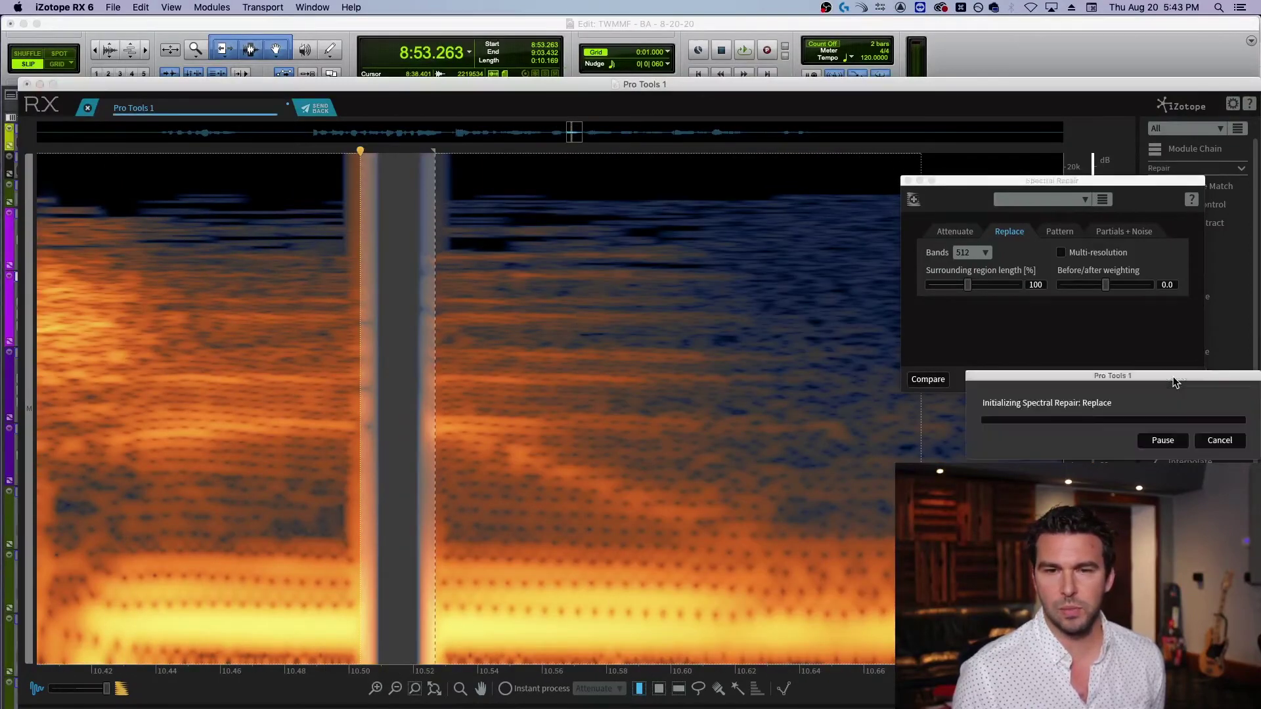
left_click(231, 342)
key("space")
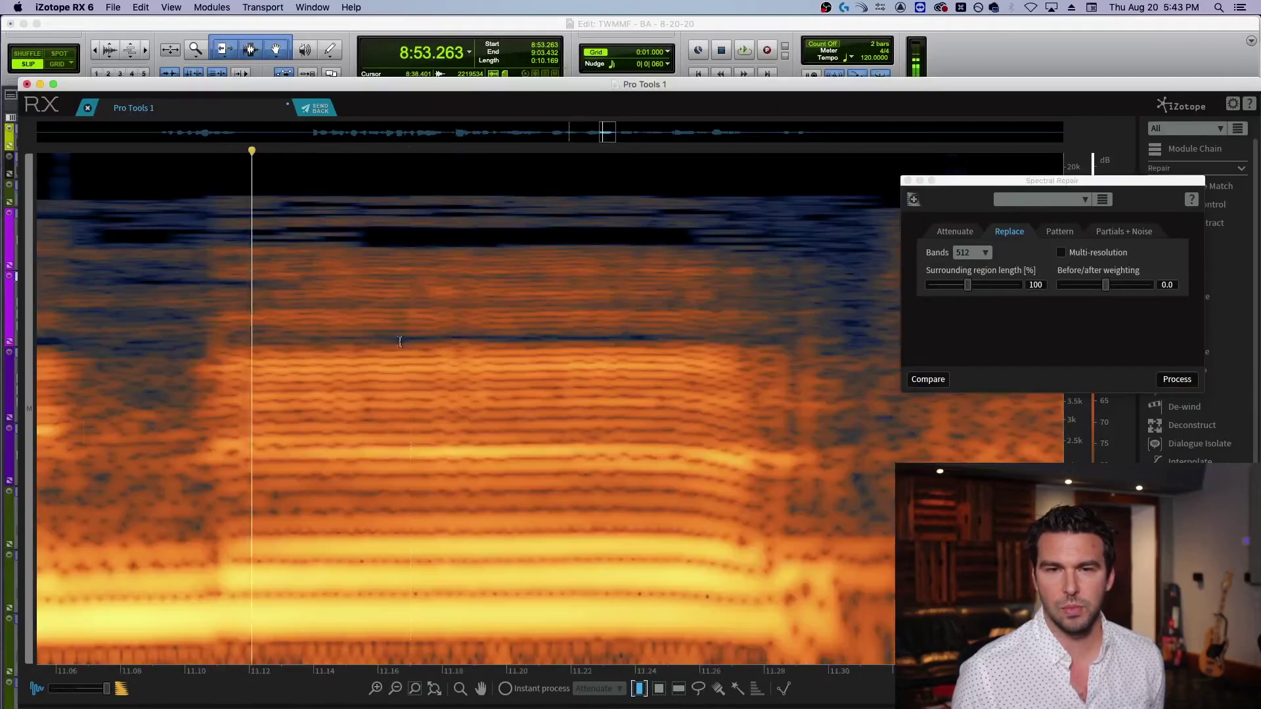
key("space")
Zoom out and play the passage from 9.25 s to 12.33 s to find remaining clicks
scroll(443, 325, "down", 2)
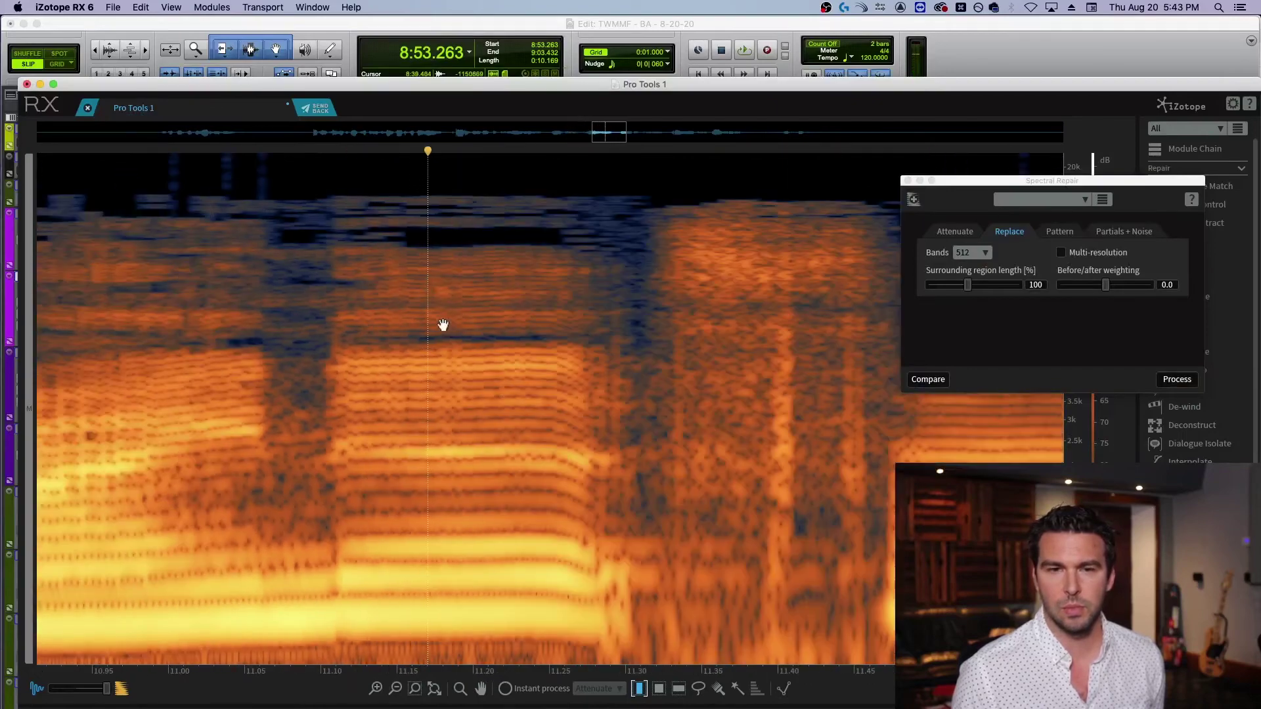
left_click_drag(606, 135, 542, 139)
scroll(534, 361, "down", 2)
scroll(534, 361, "down", 1)
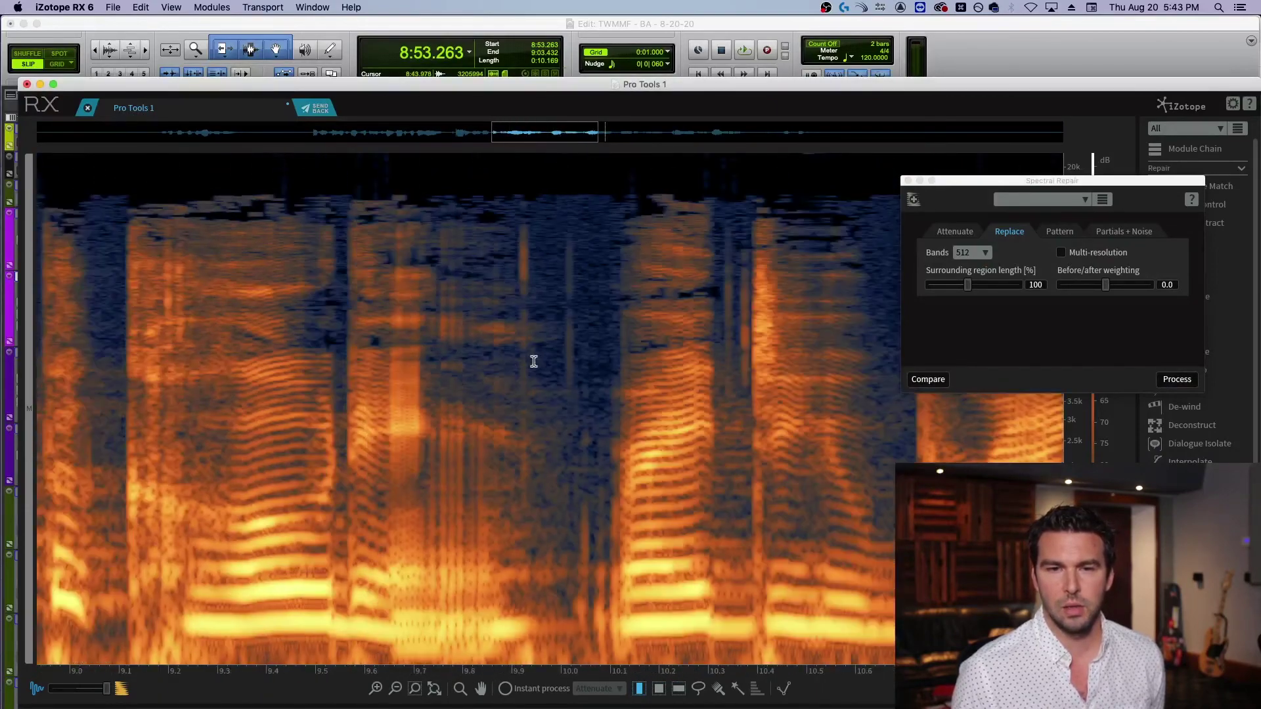
scroll(279, 399, "down", 1)
left_click(262, 394)
key("space")
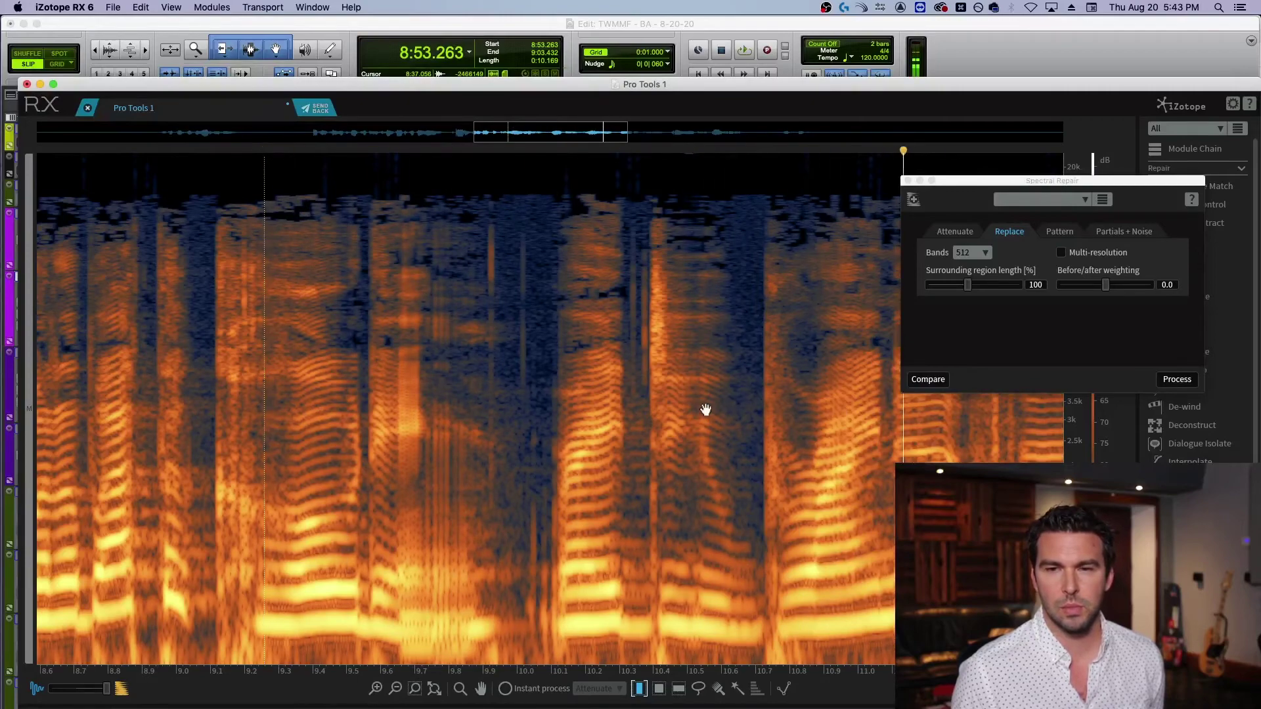
key("space")
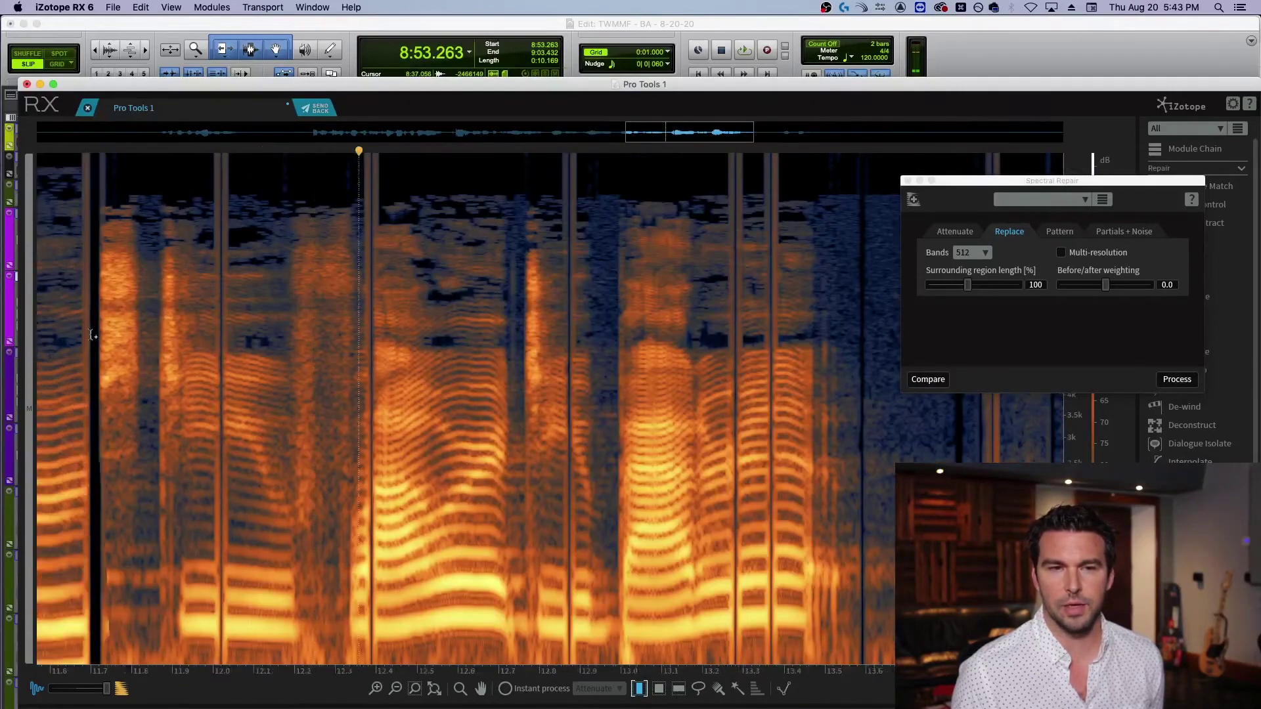
scroll(94, 341, "up", 1)
scroll(94, 342, "down", 1)
scroll(92, 305, "up", 2)
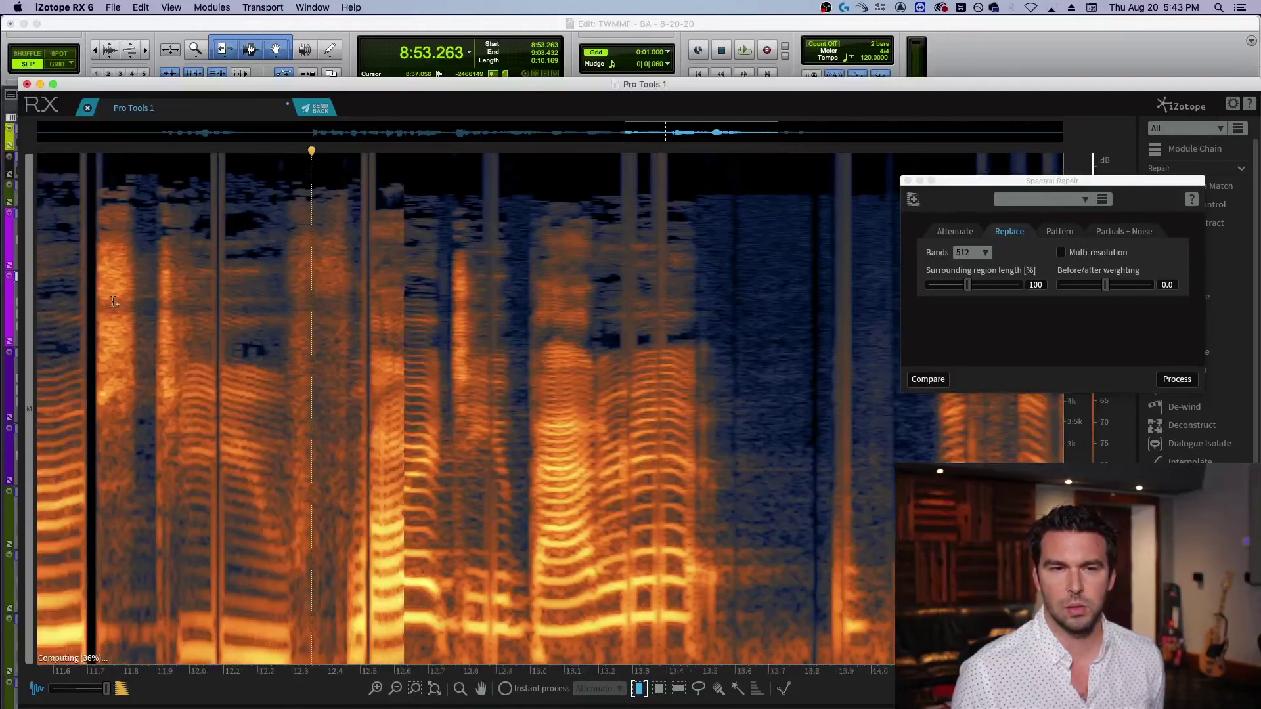
Repair the five clicks near 11.7, 12.05, 12.5, 12.9 and 13.0 s
left_click_drag(89, 305, 58, 311)
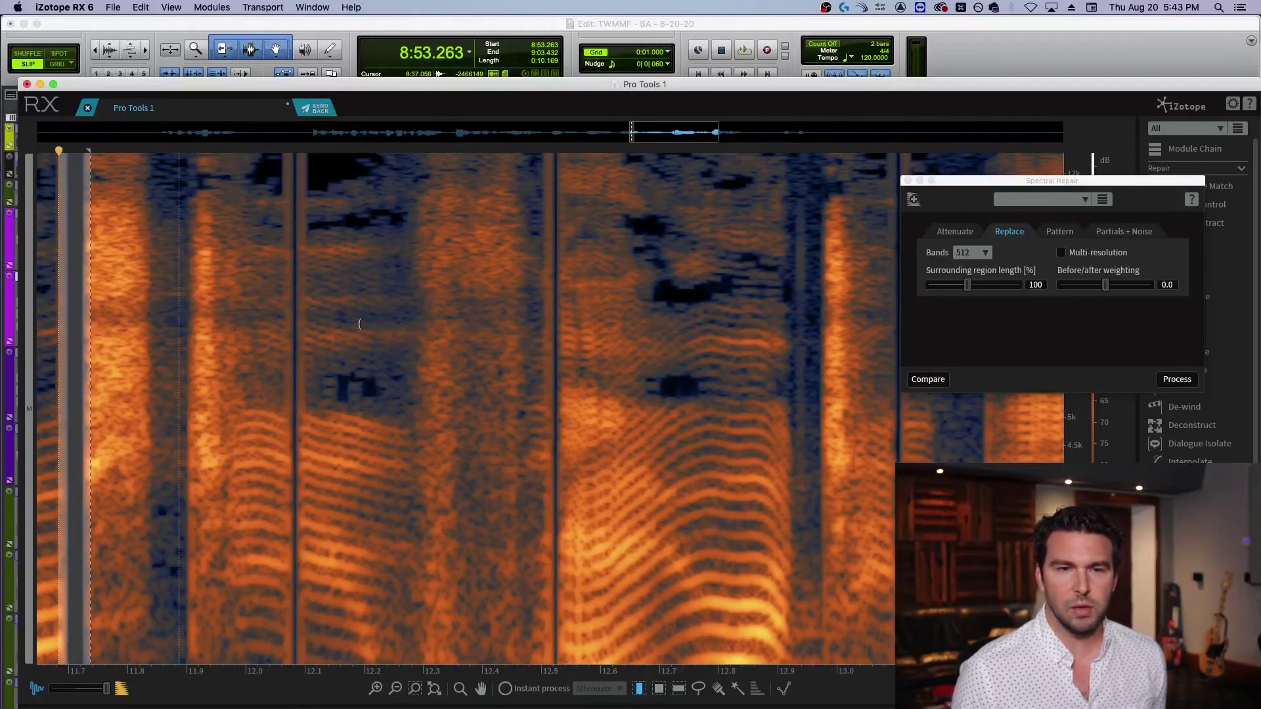
left_click(1188, 379)
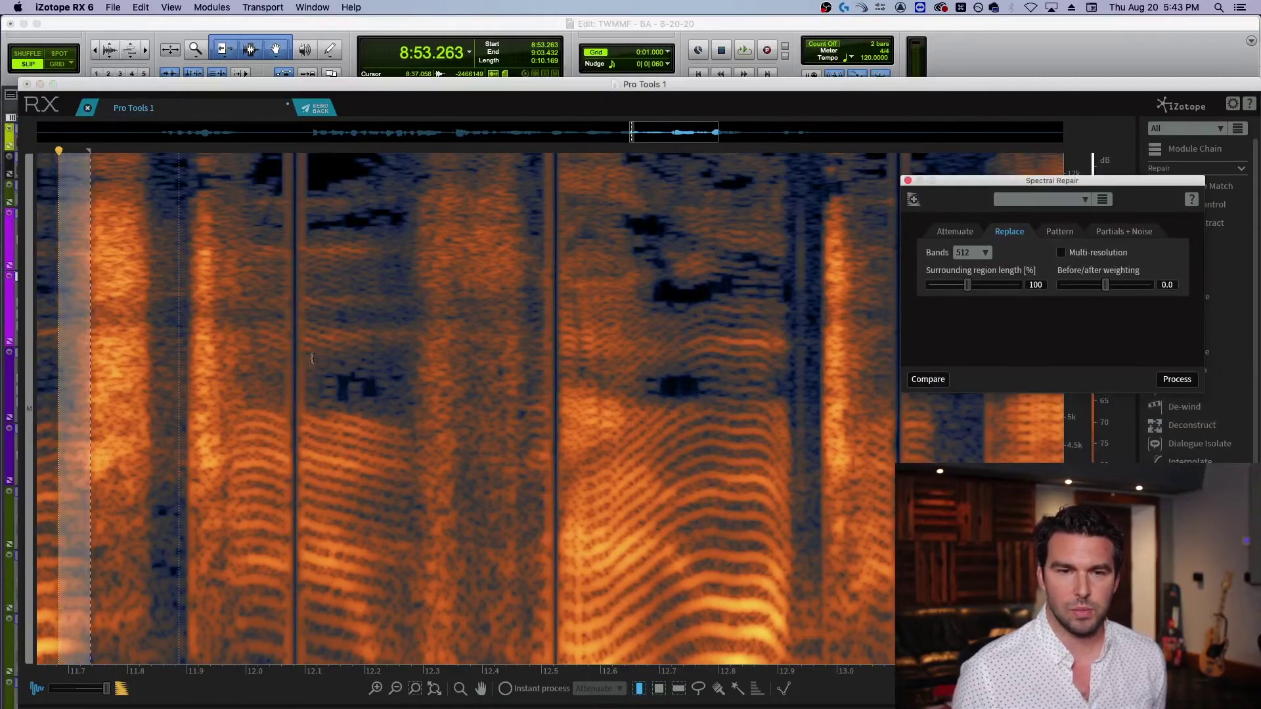
left_click_drag(287, 345, 302, 353)
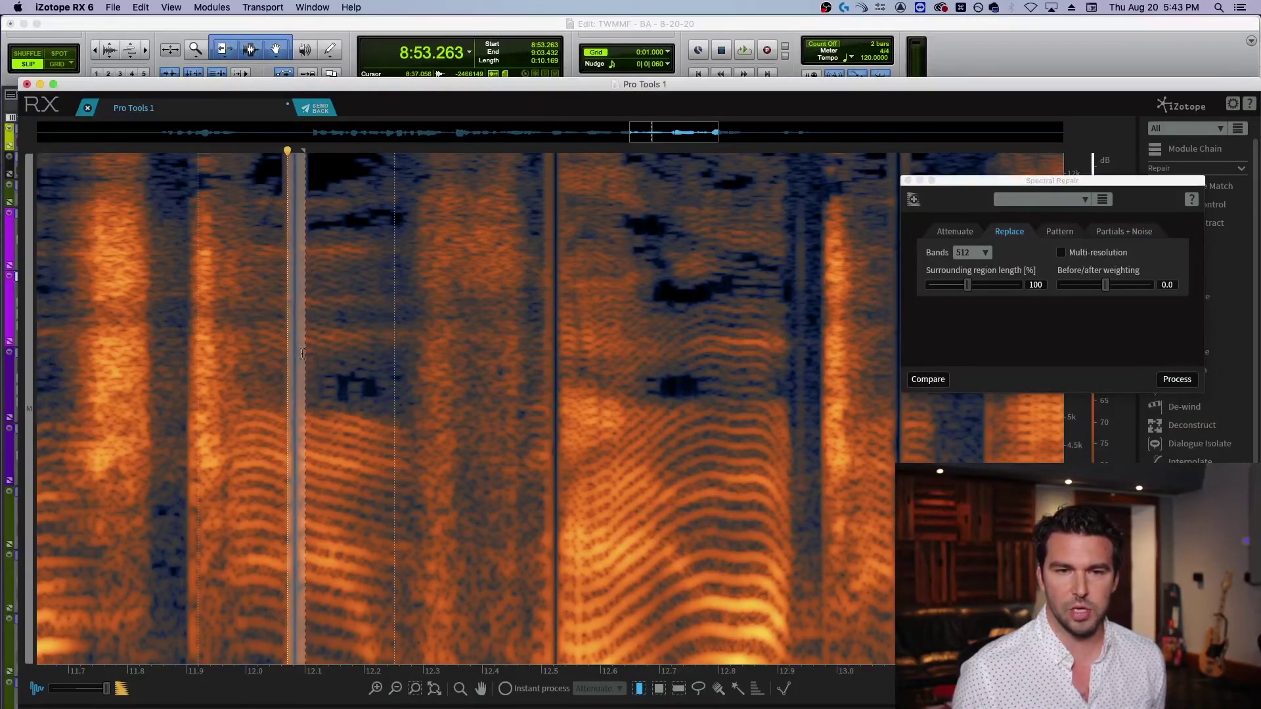
left_click(1177, 380)
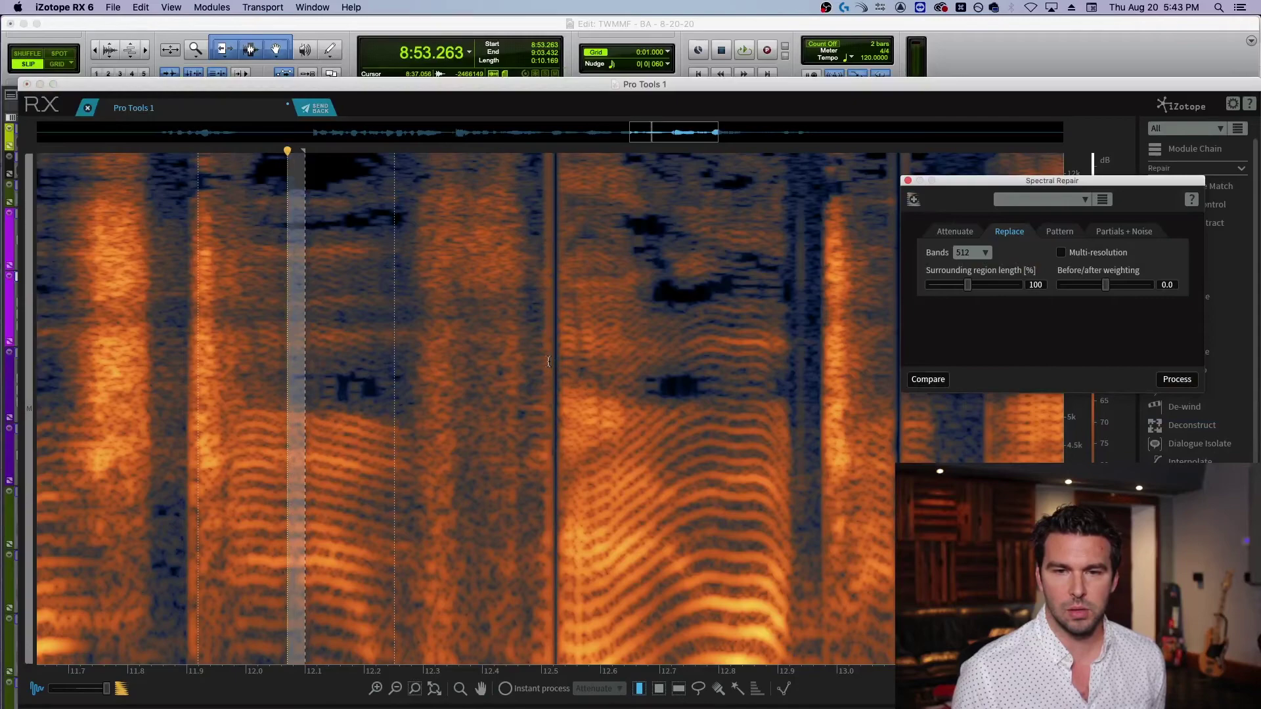
left_click_drag(548, 361, 559, 366)
left_click(1176, 381)
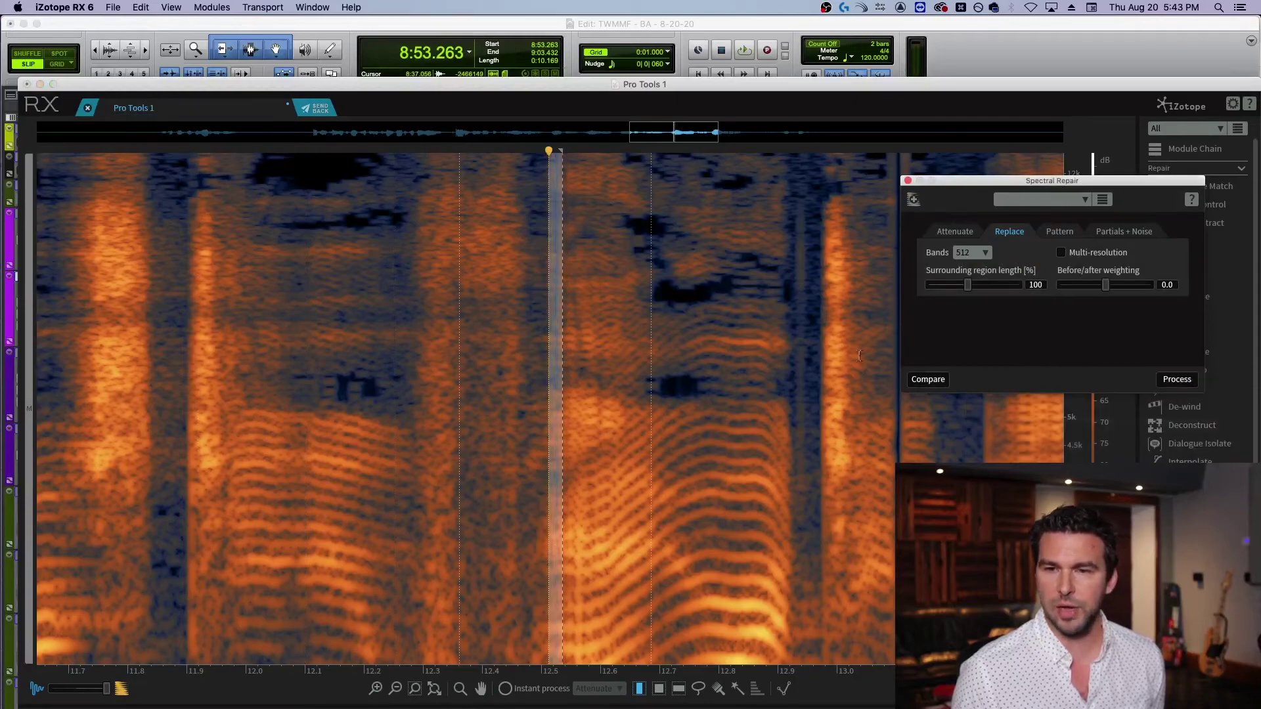
left_click_drag(778, 340, 825, 352)
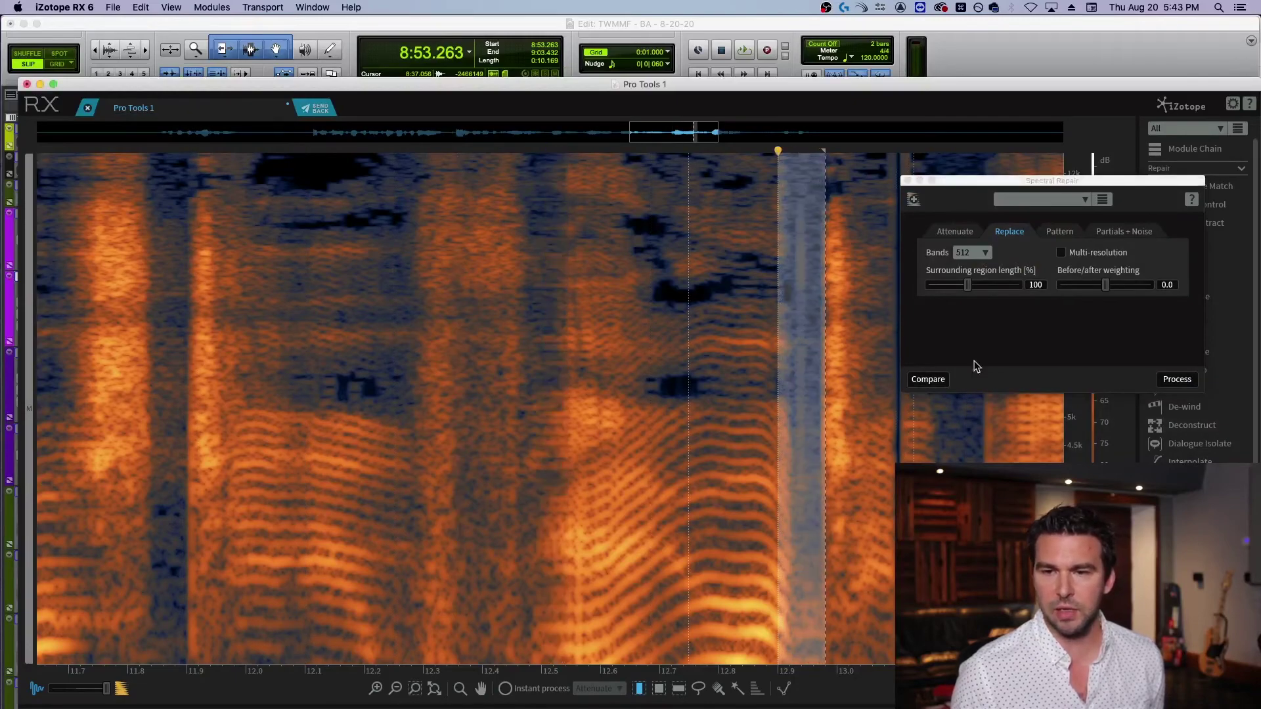
left_click(1175, 380)
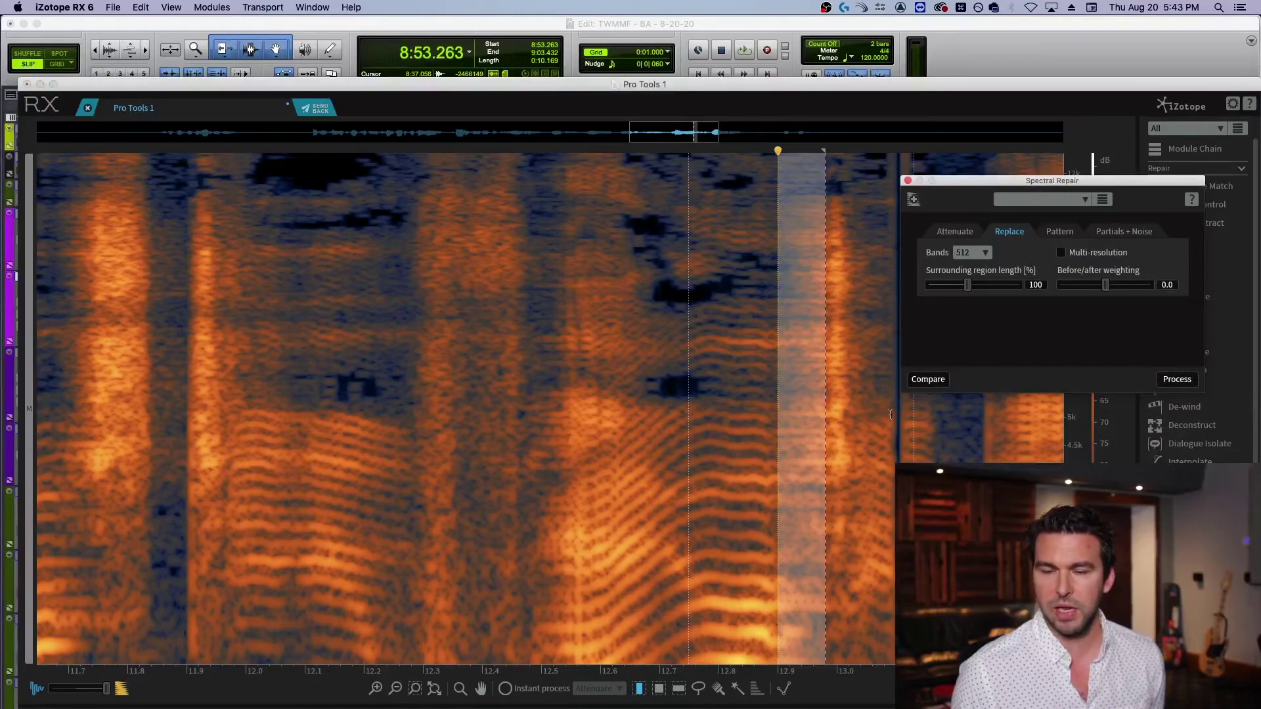
left_click_drag(891, 413, 906, 415)
left_click(1179, 381)
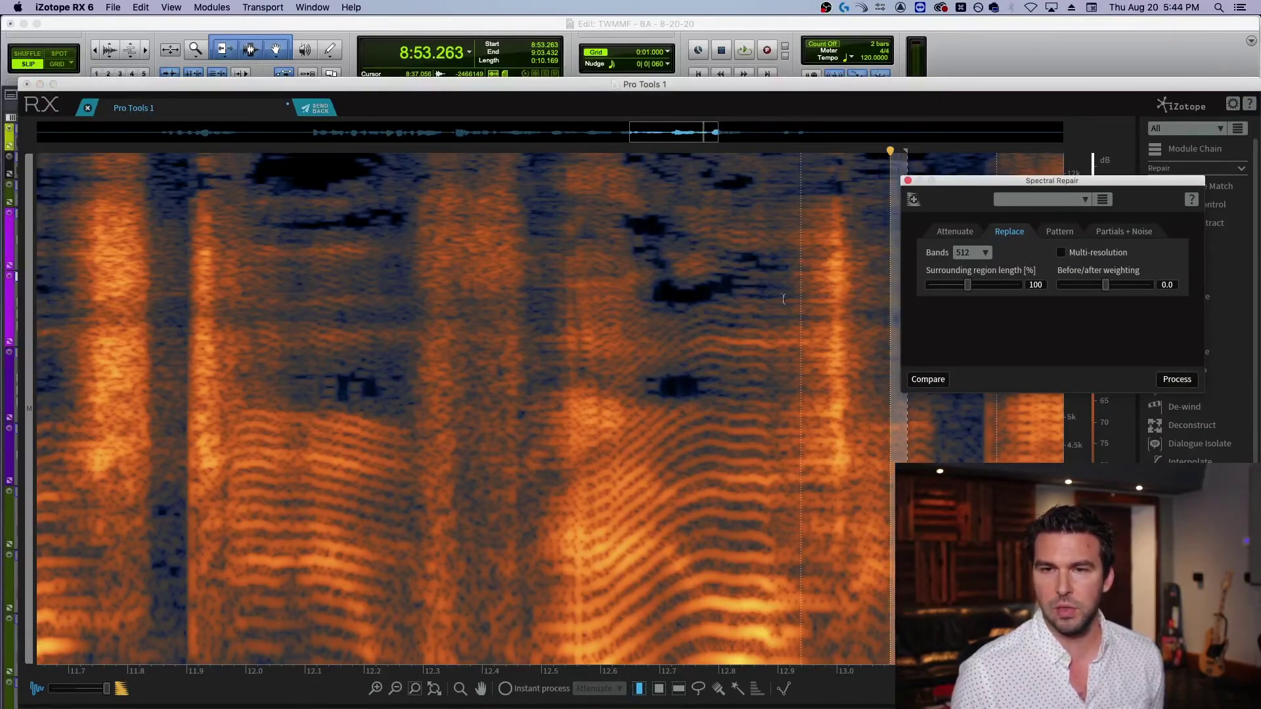
Move the view to 12.9–14.2 s and repair the noise bursts near 13.55 s and just after it
left_click_drag(675, 144, 734, 143)
left_click(539, 301)
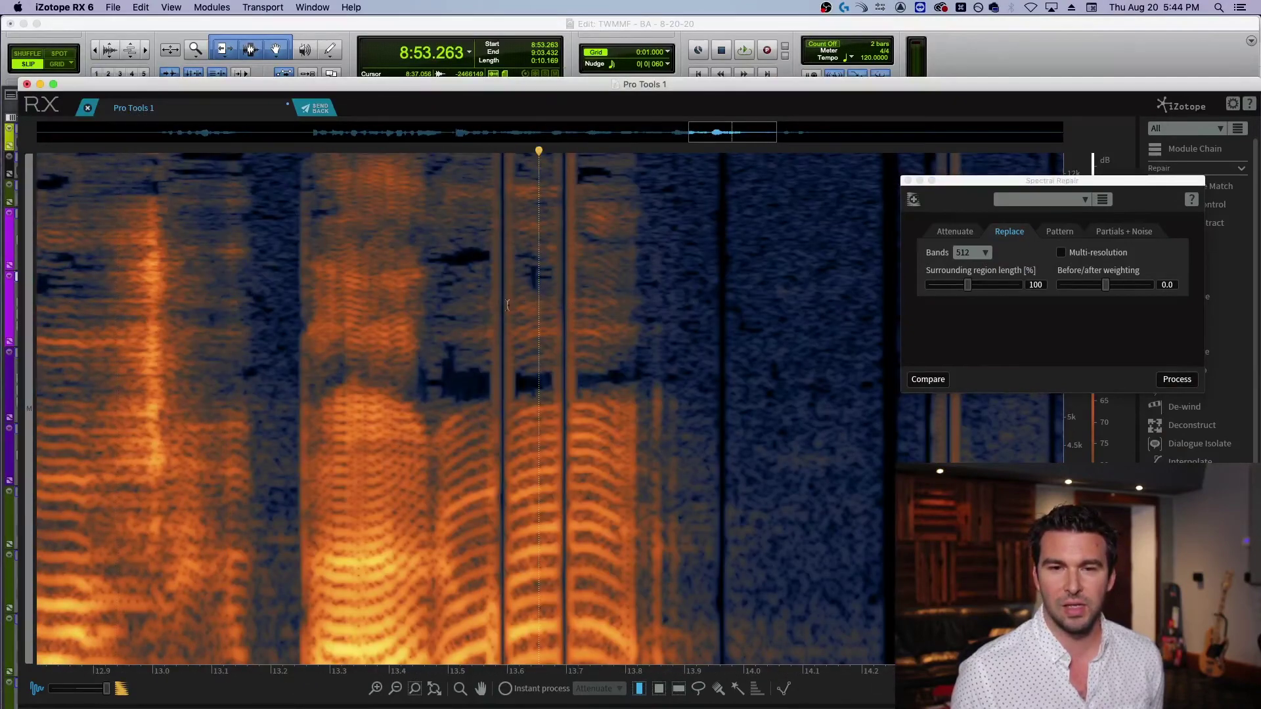
left_click_drag(496, 304, 506, 309)
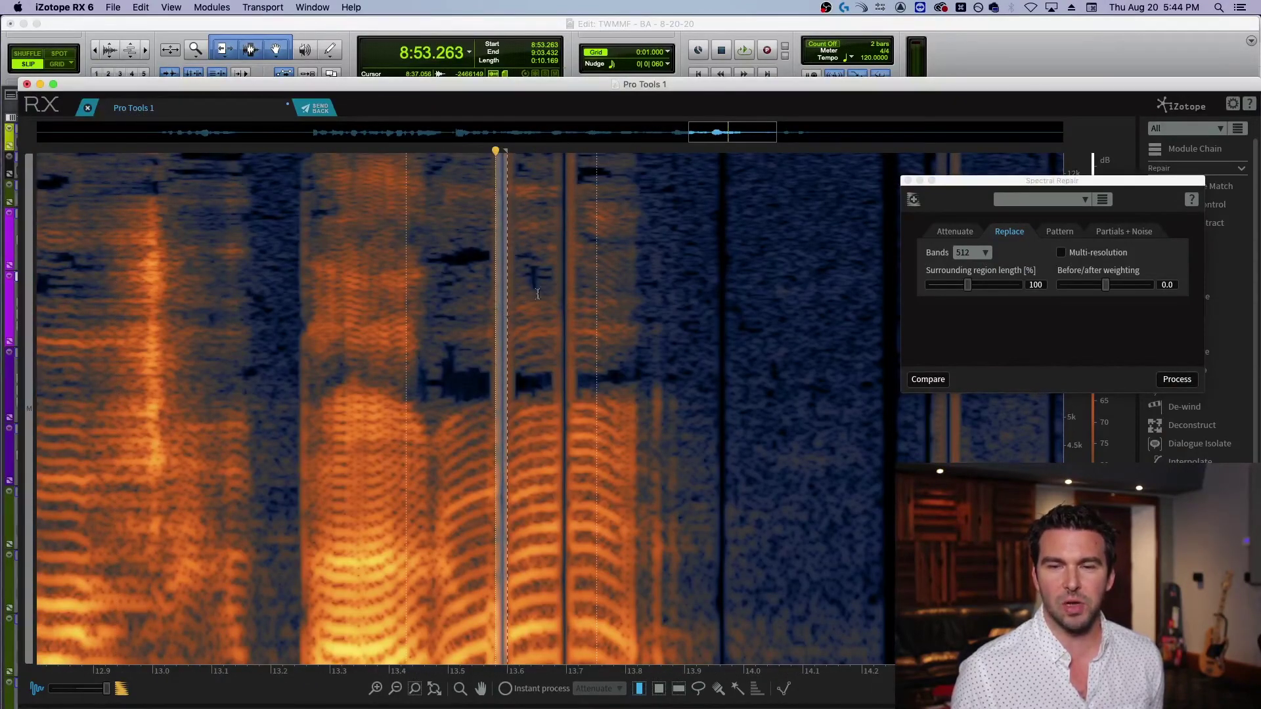
left_click(1175, 380)
left_click(585, 327)
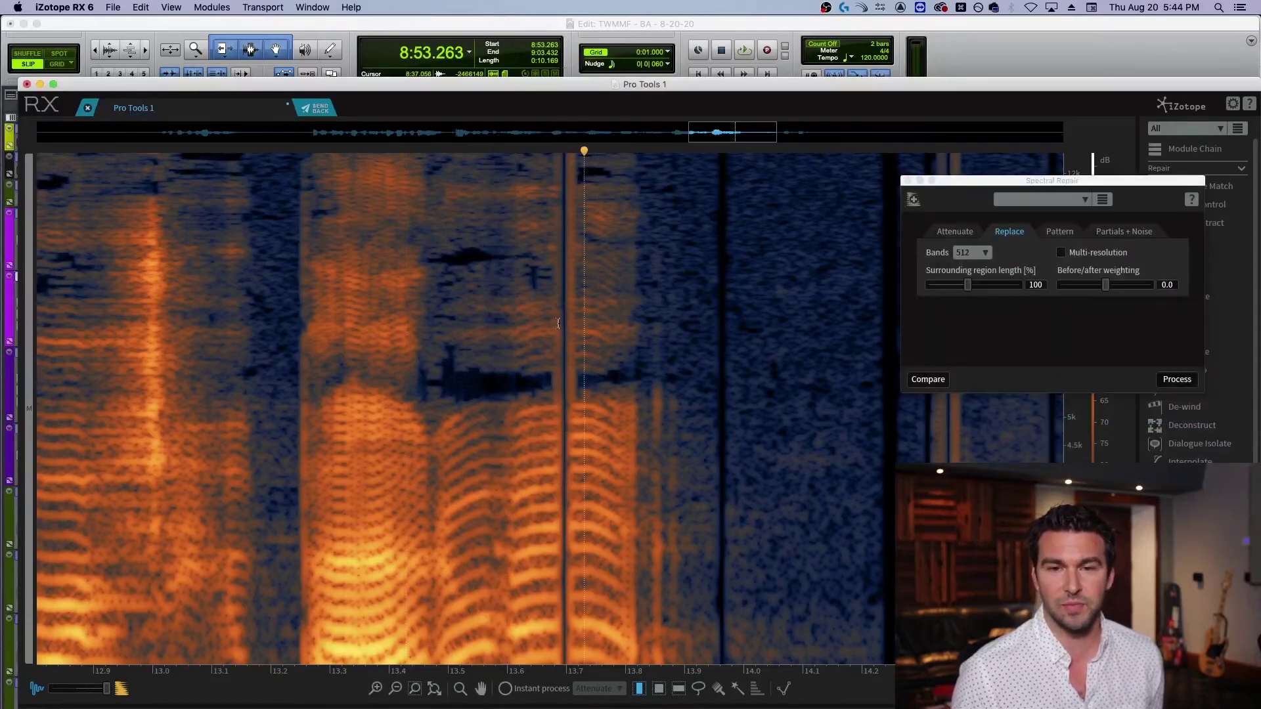
left_click_drag(558, 323, 572, 326)
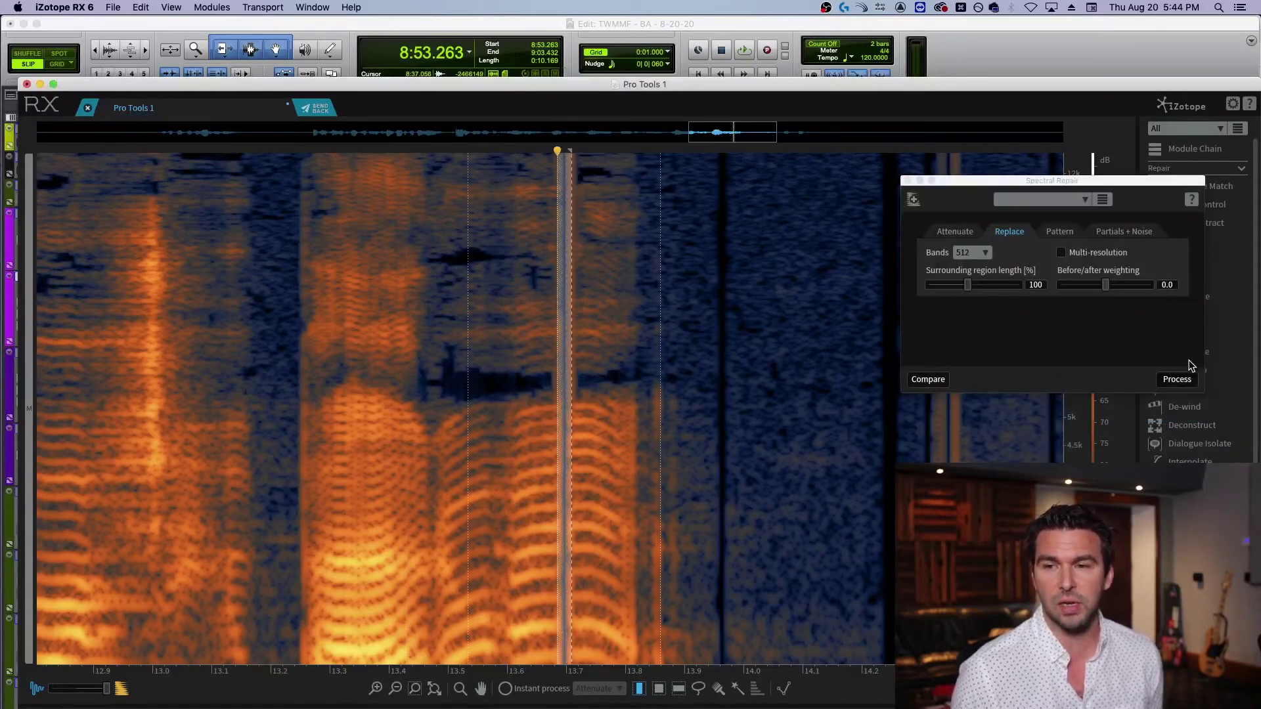
left_click(1175, 381)
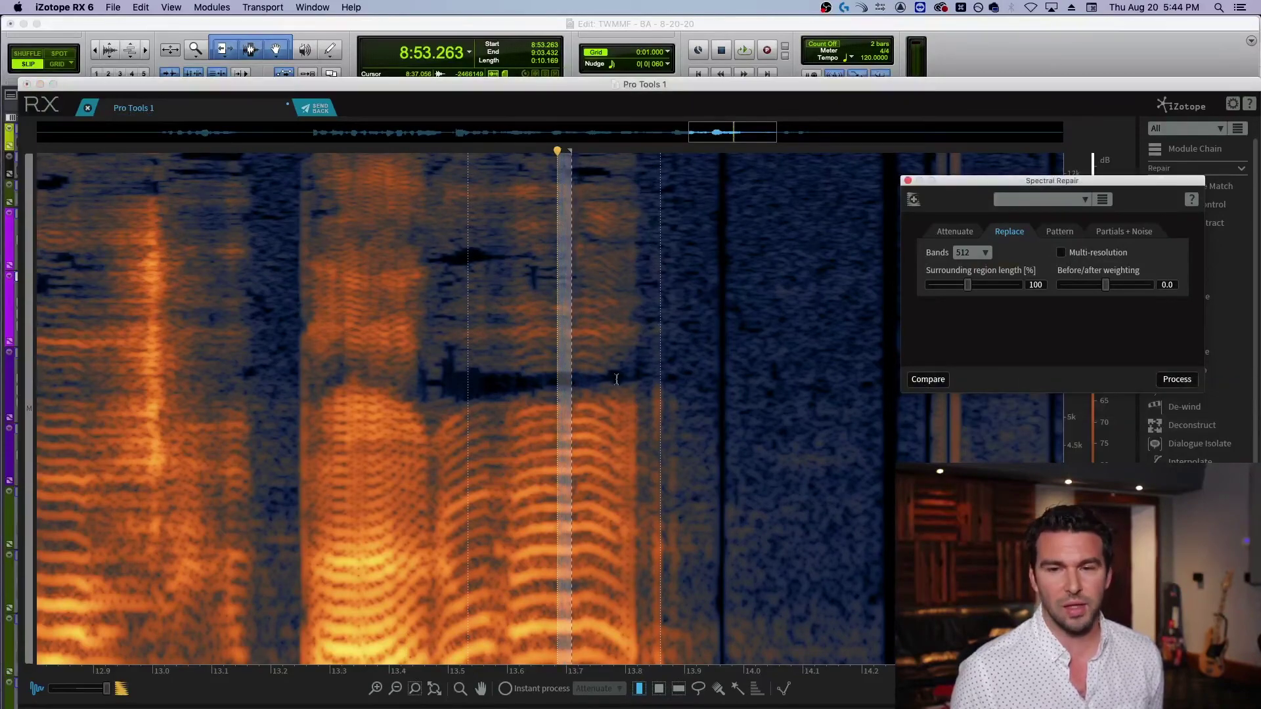
left_click(500, 350)
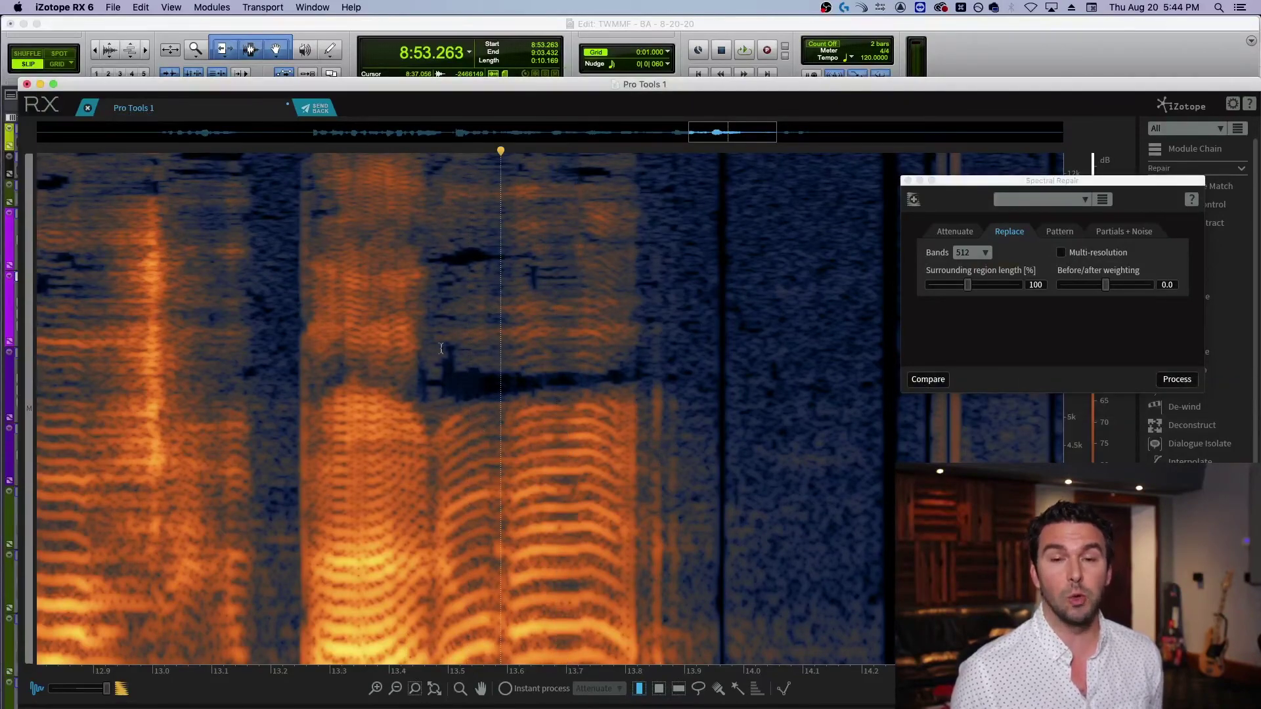
scroll(479, 381, "down", 2)
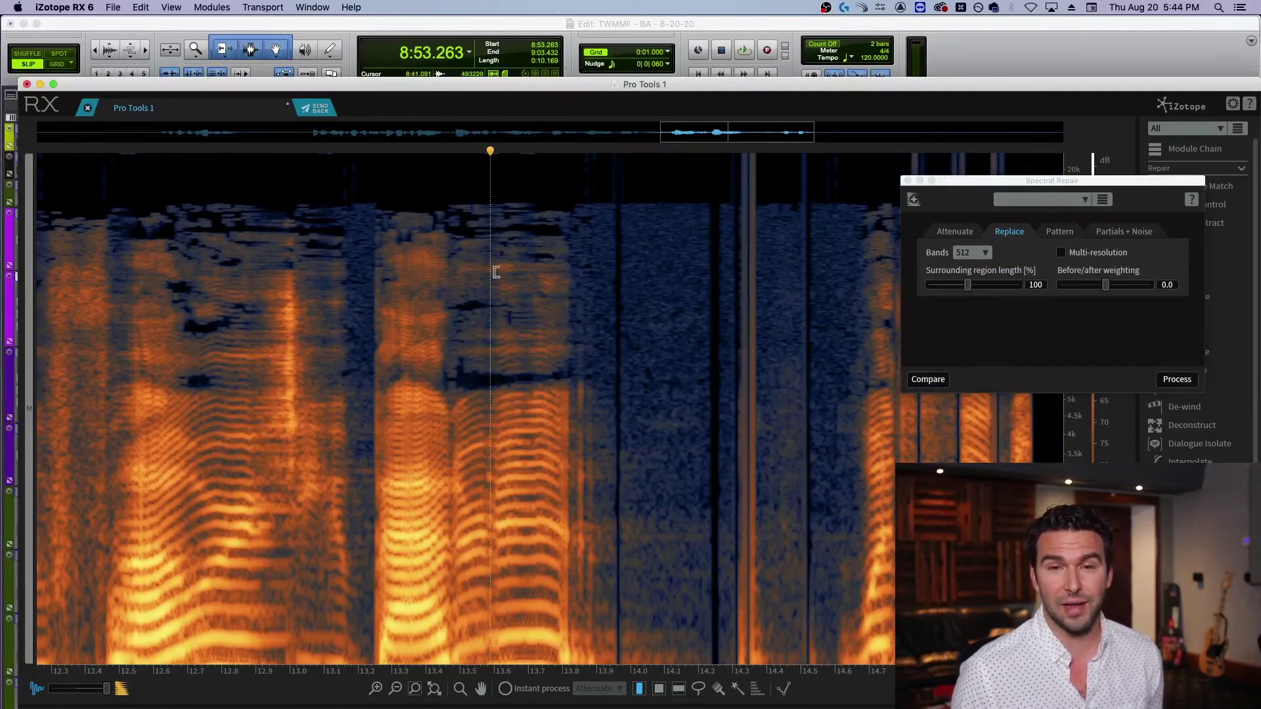
Bring an earlier stretch of dialogue into view and play it back
left_click_drag(491, 152, 369, 149)
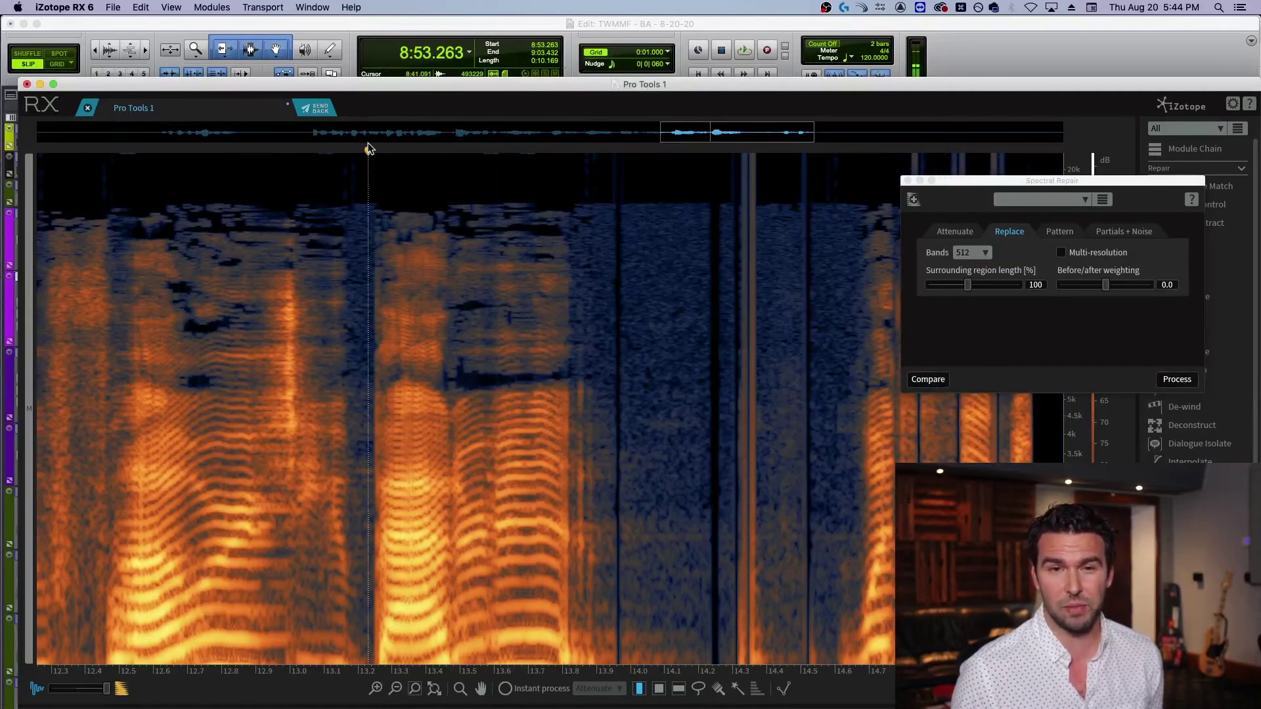
left_click_drag(708, 140, 365, 145)
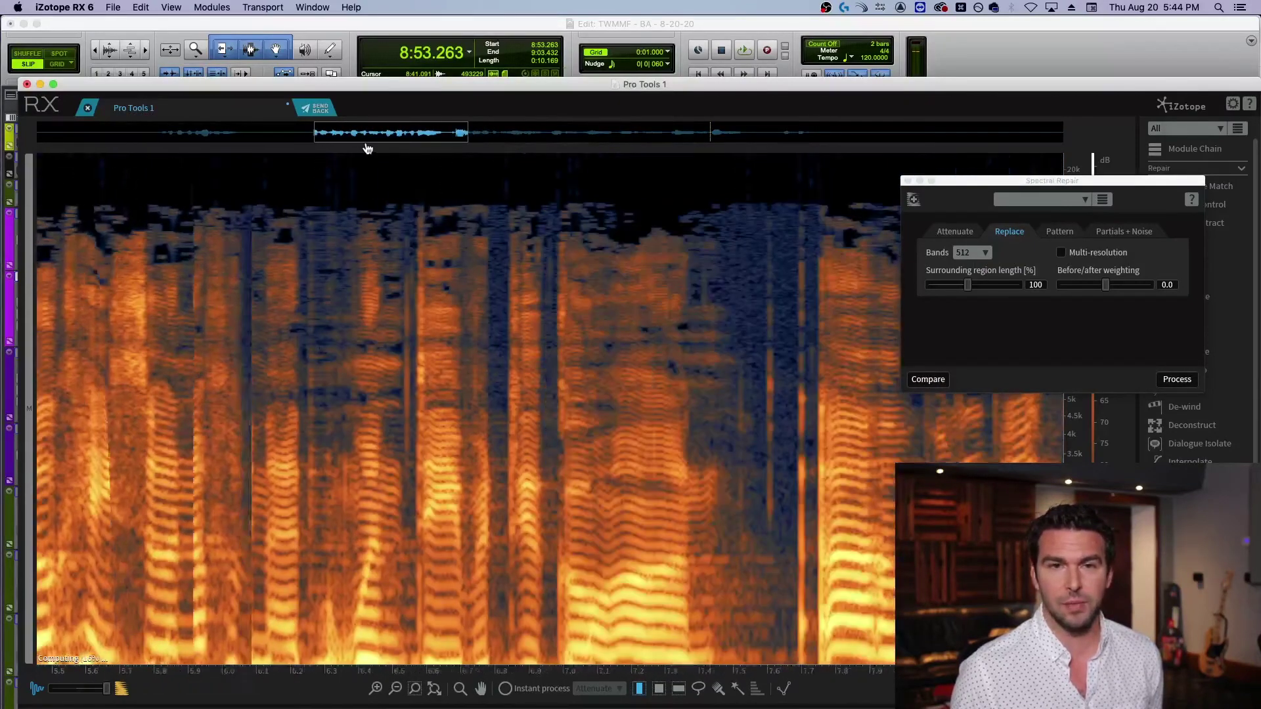
scroll(347, 287, "down", 5)
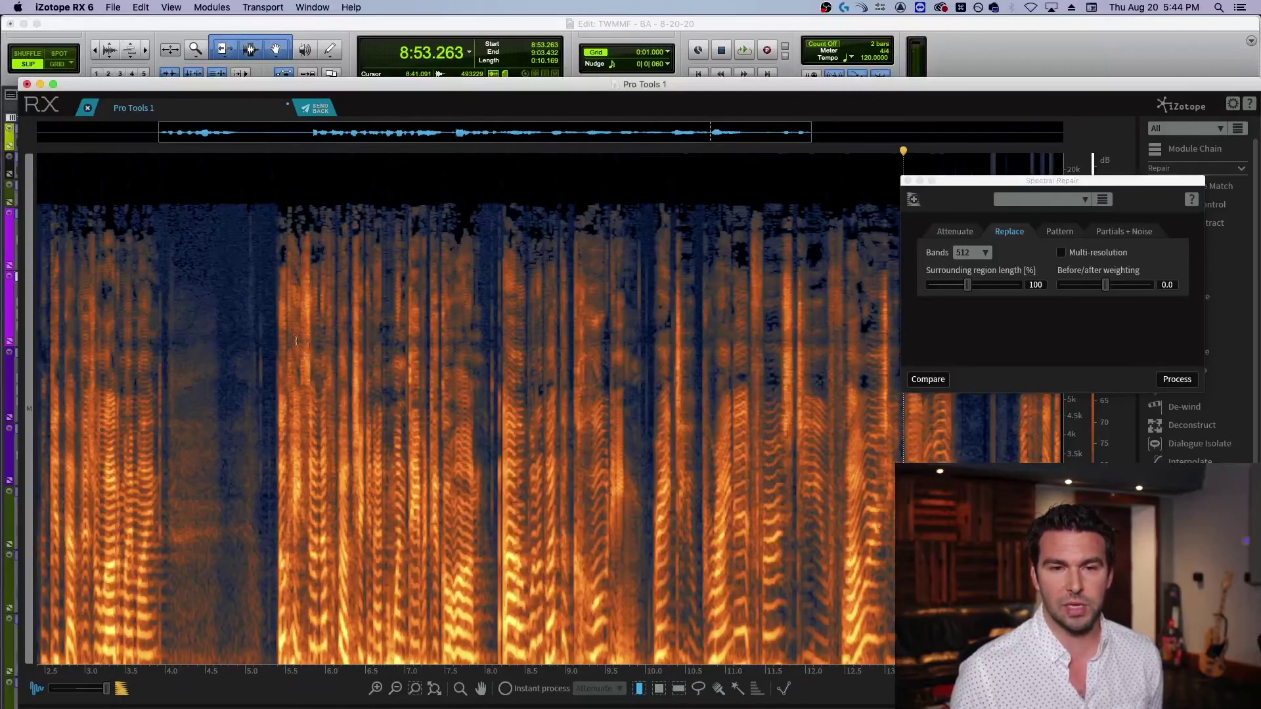
left_click(275, 316)
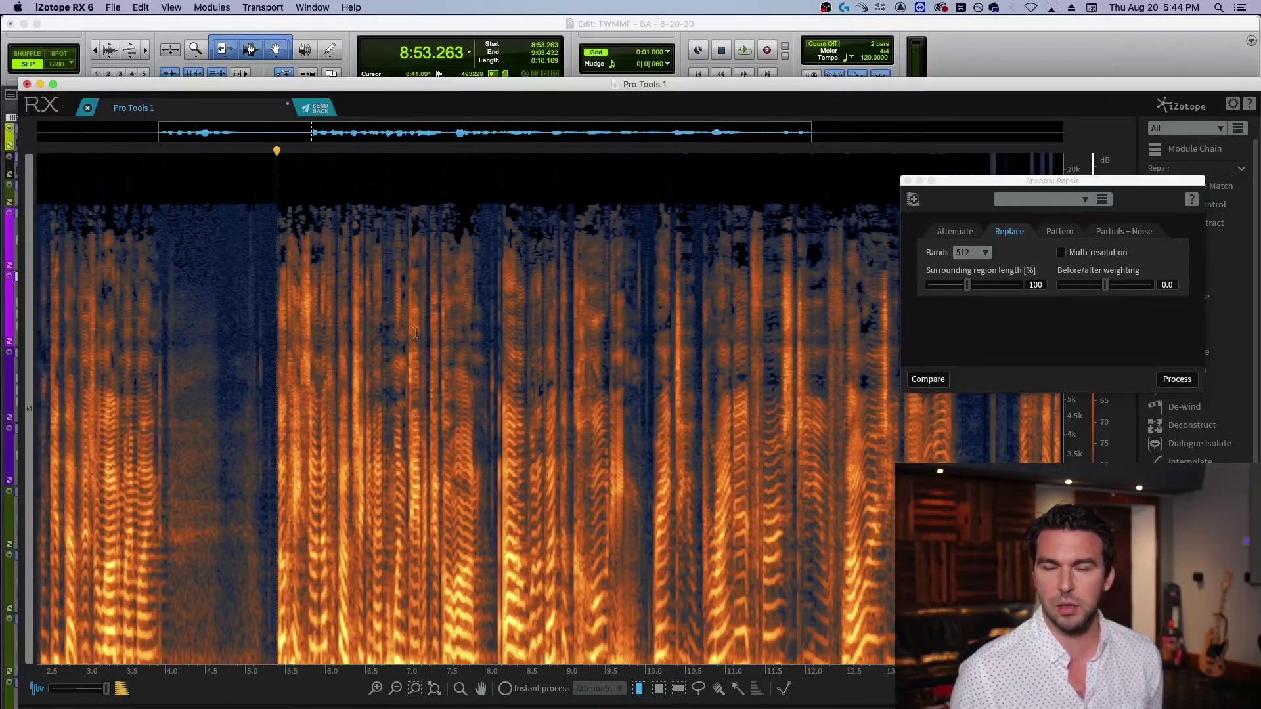
key("space")
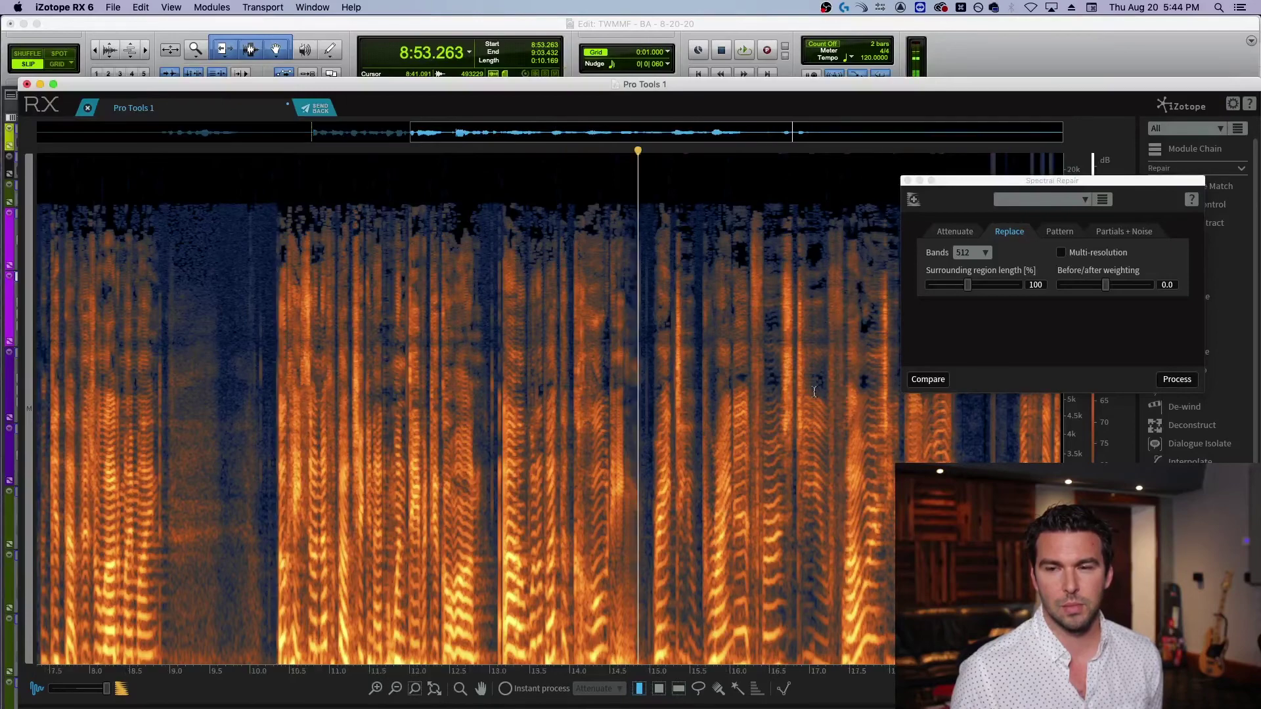
Replay the repaired passage from several points to confirm it sounds clean
left_click(529, 356)
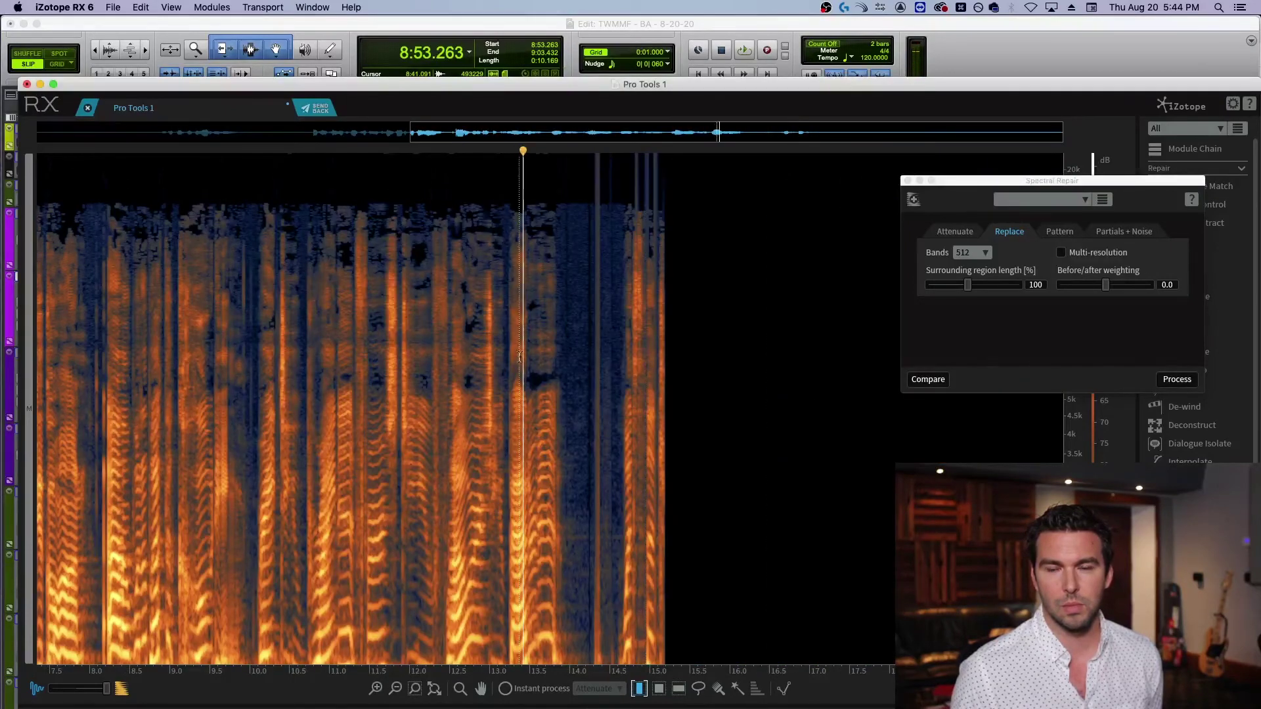
left_click(527, 356)
scroll(528, 358, "up", 5)
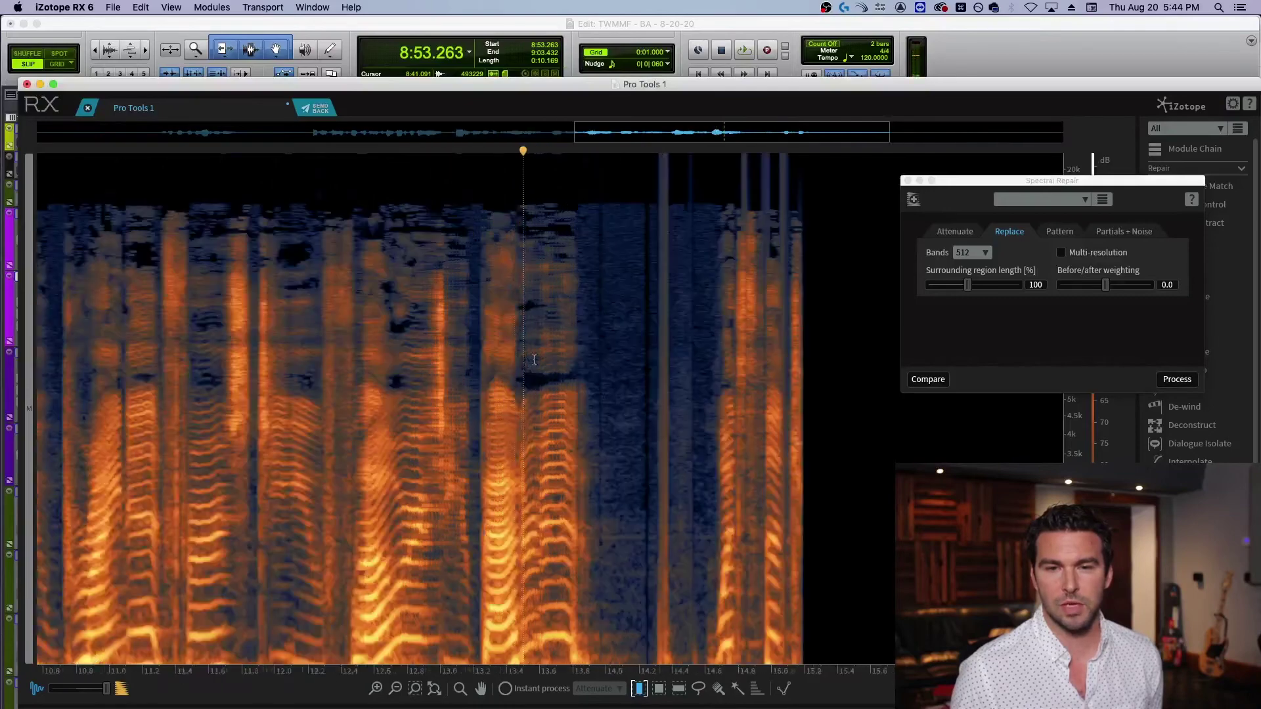
left_click(630, 371)
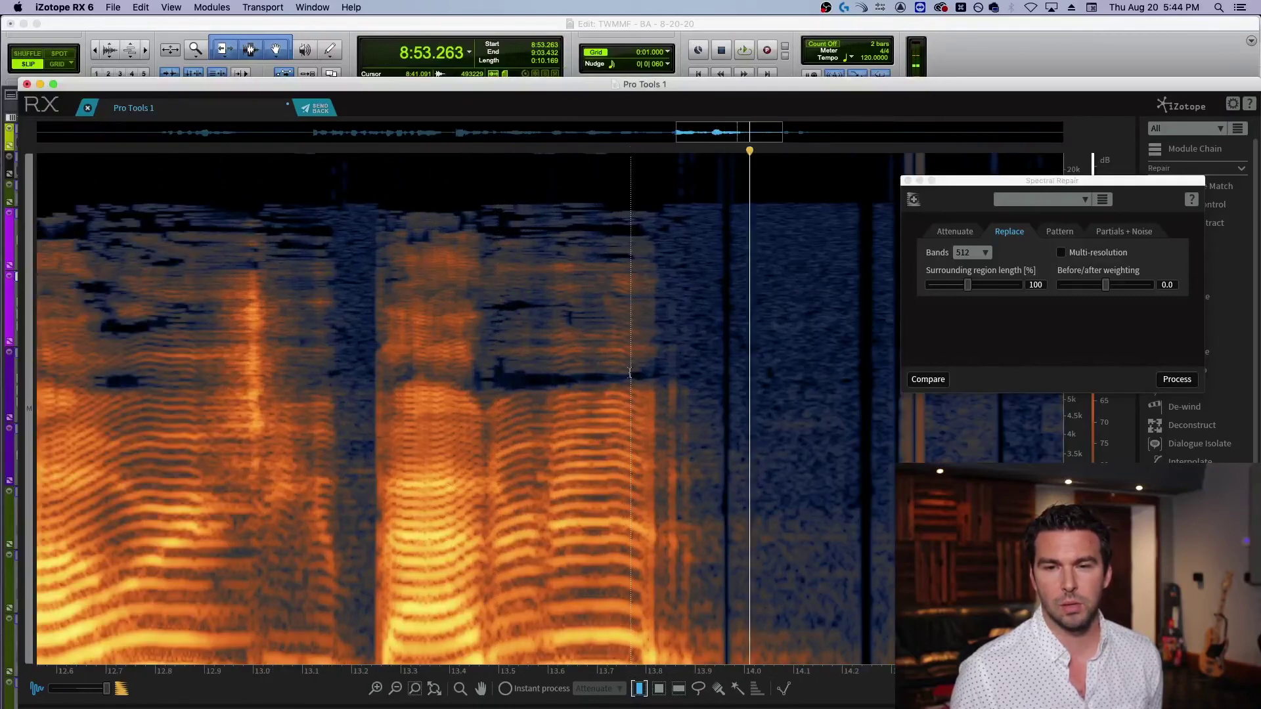
left_click(366, 358)
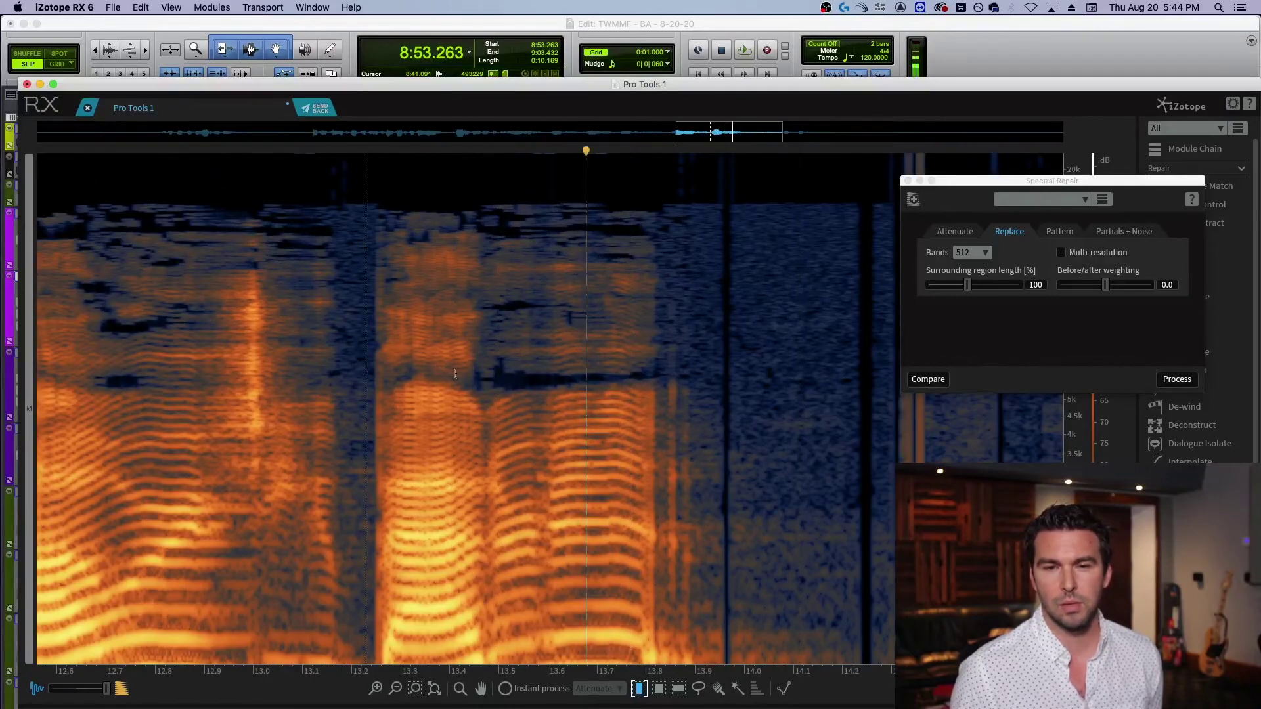
left_click(582, 388)
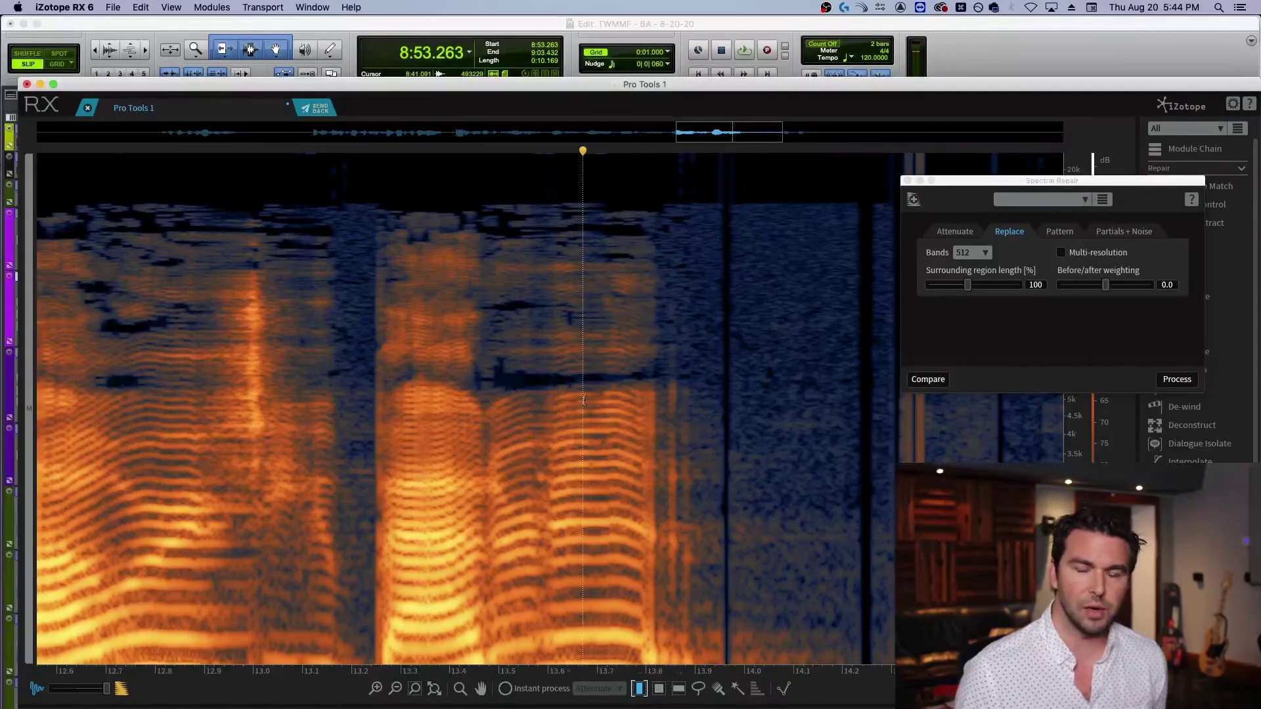
scroll(583, 402, "down", 2)
Select the whole file and render it back to the RENEE track as clip RENEE-RX6Cnct_23-01
key("super+a")
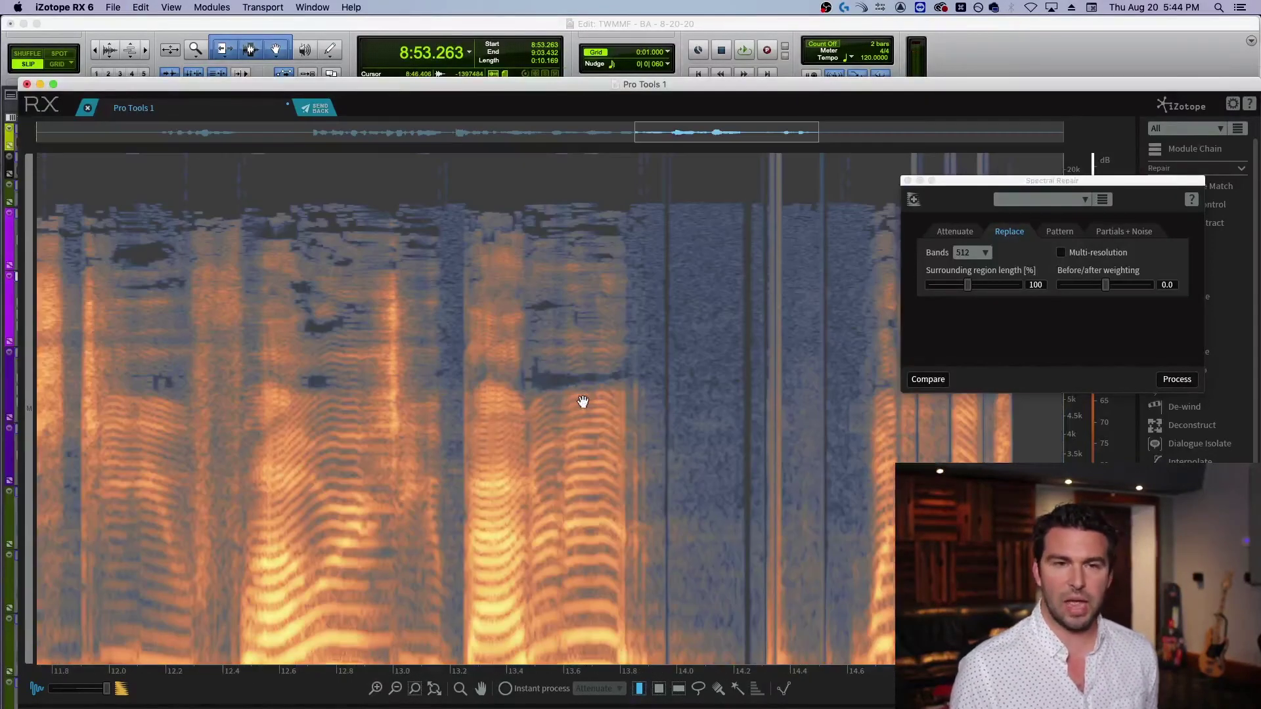
left_click(319, 109)
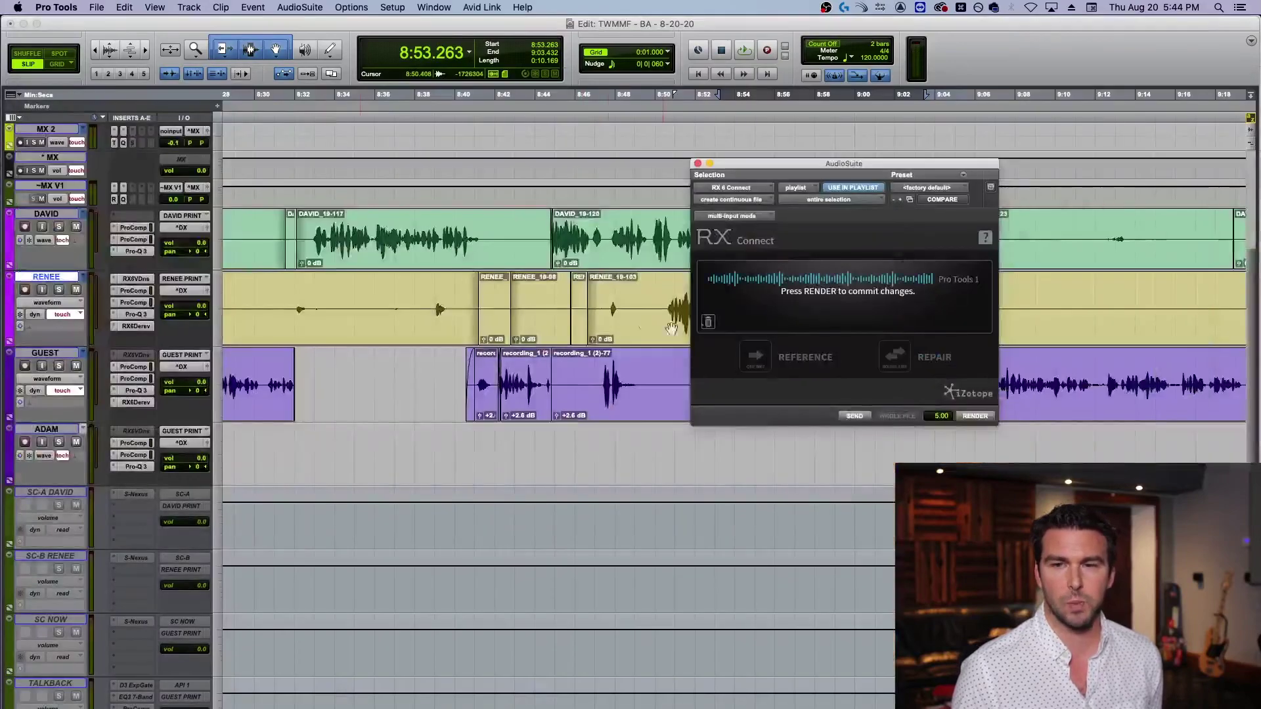
left_click(986, 419)
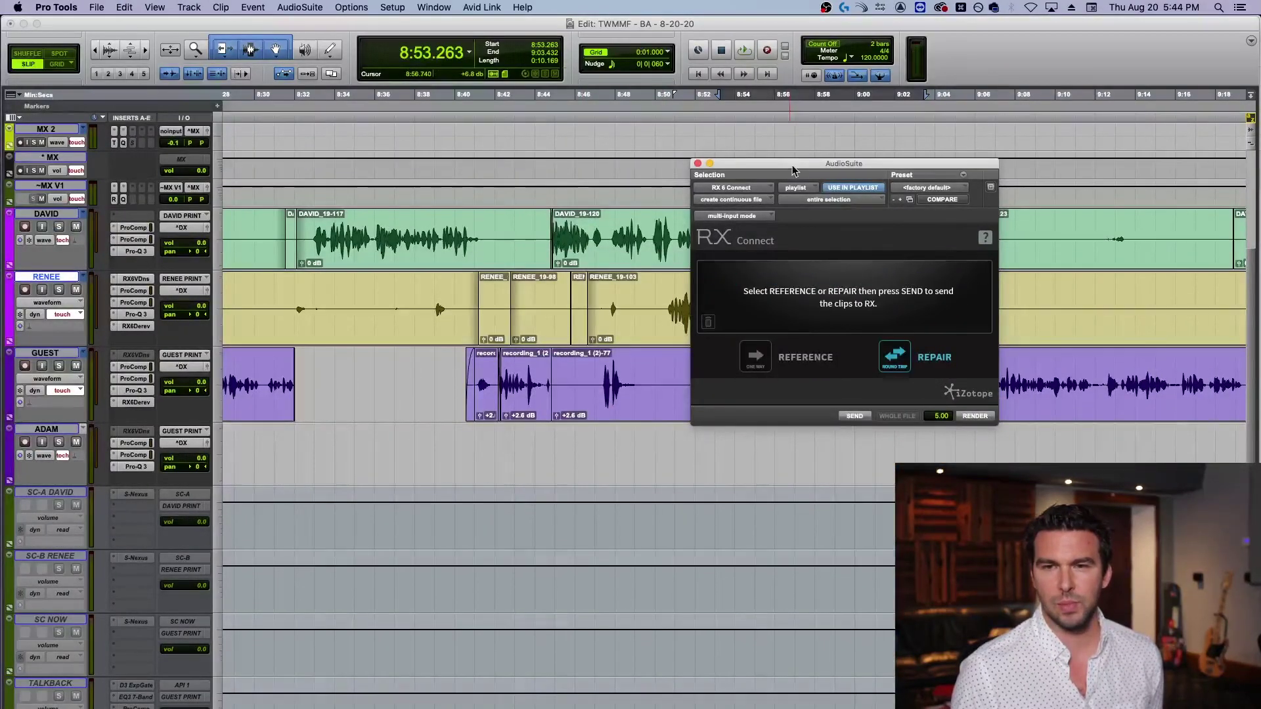
left_click_drag(797, 163, 1013, 359)
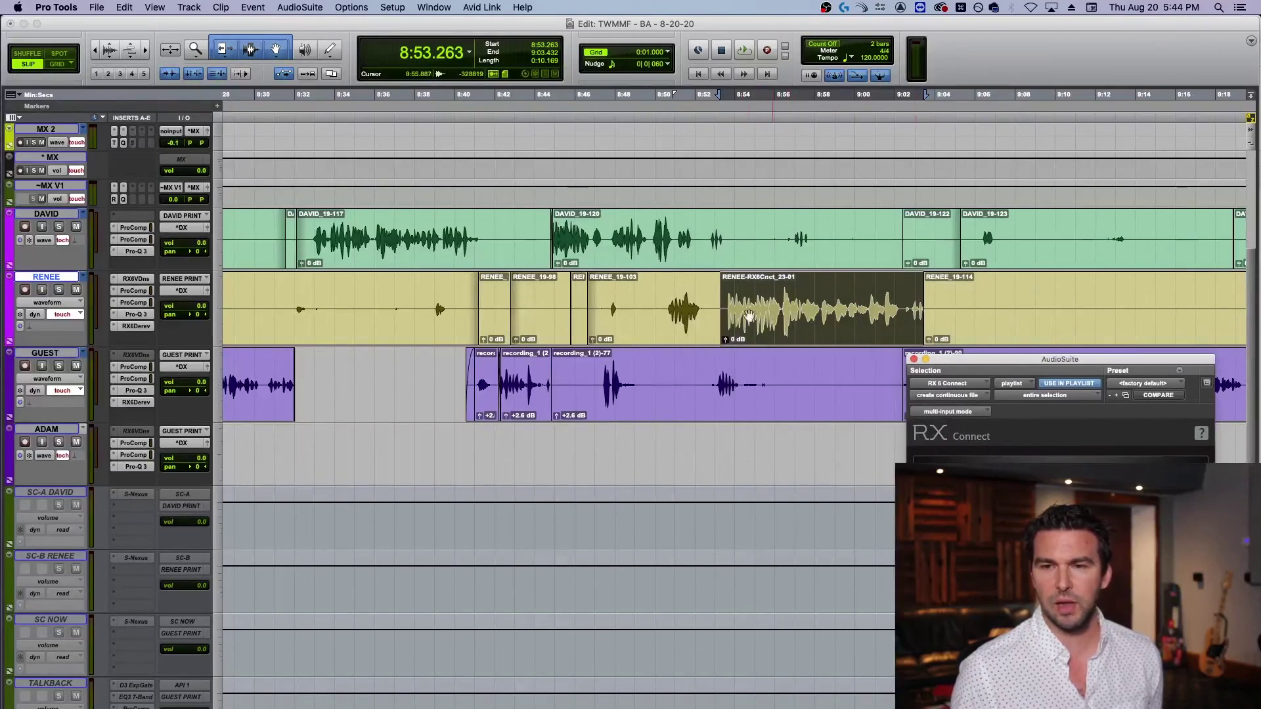
left_click(662, 300)
key("space")
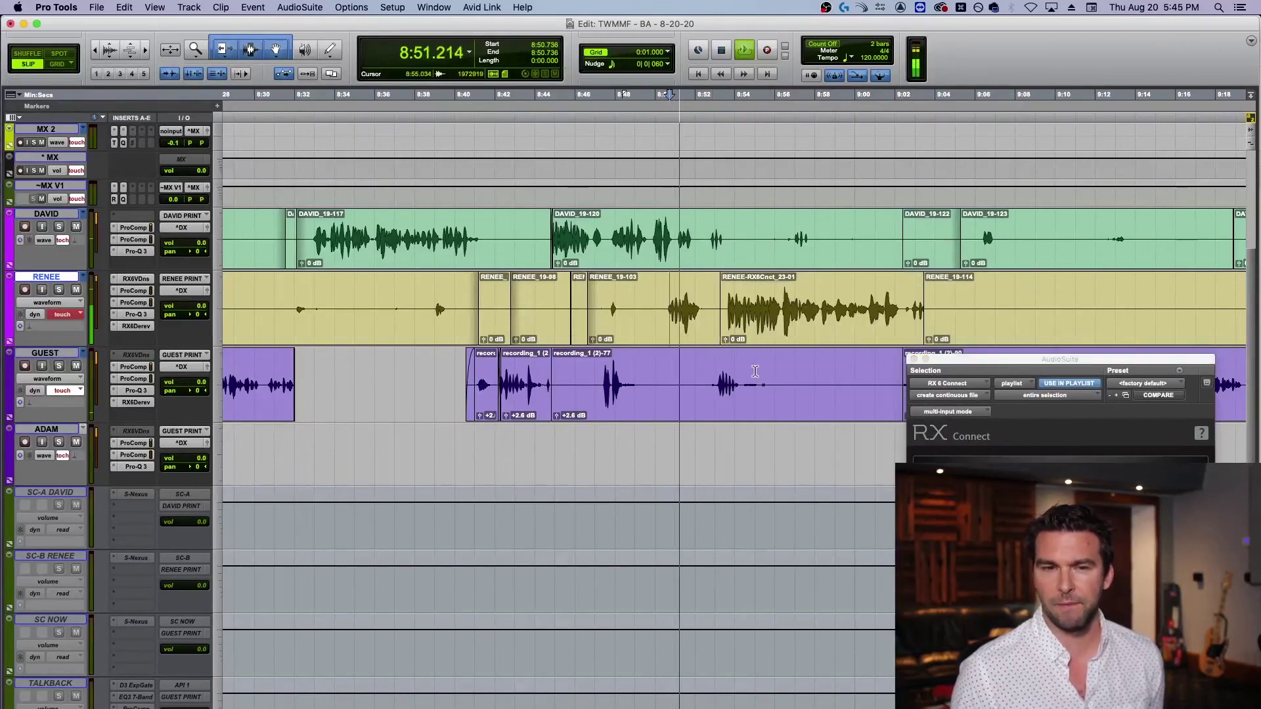
left_click(756, 299)
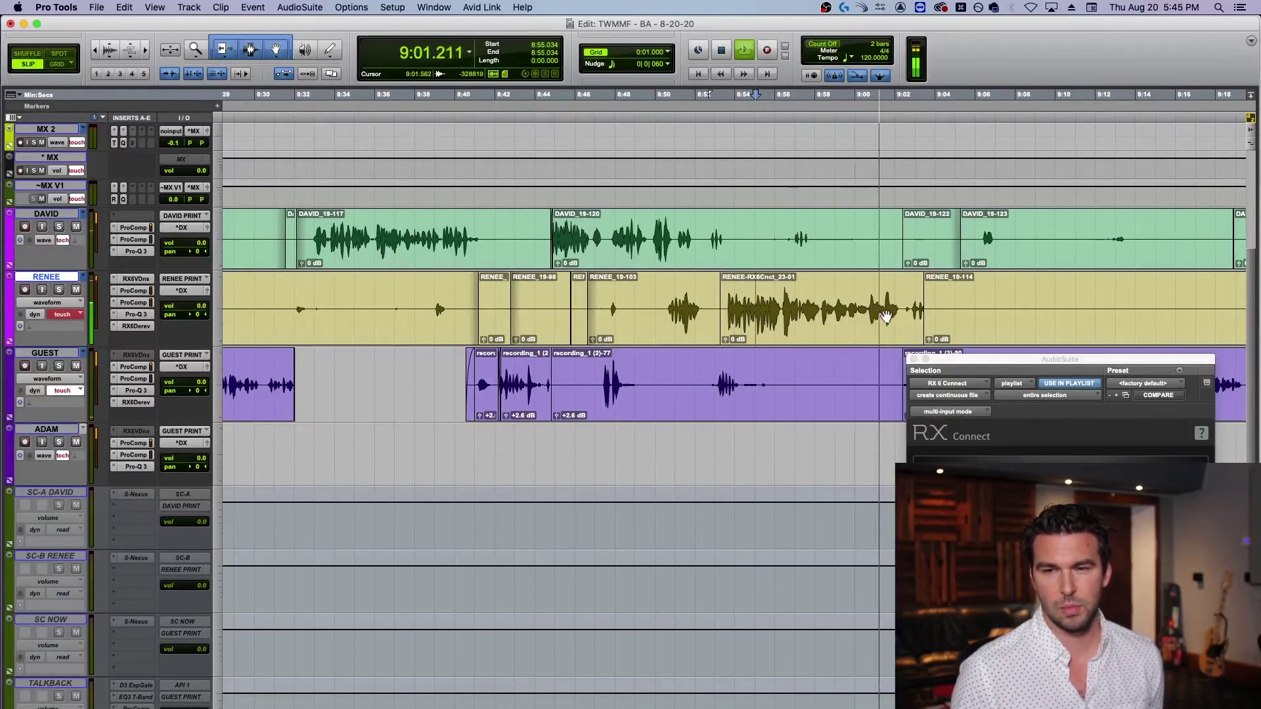
key("space")
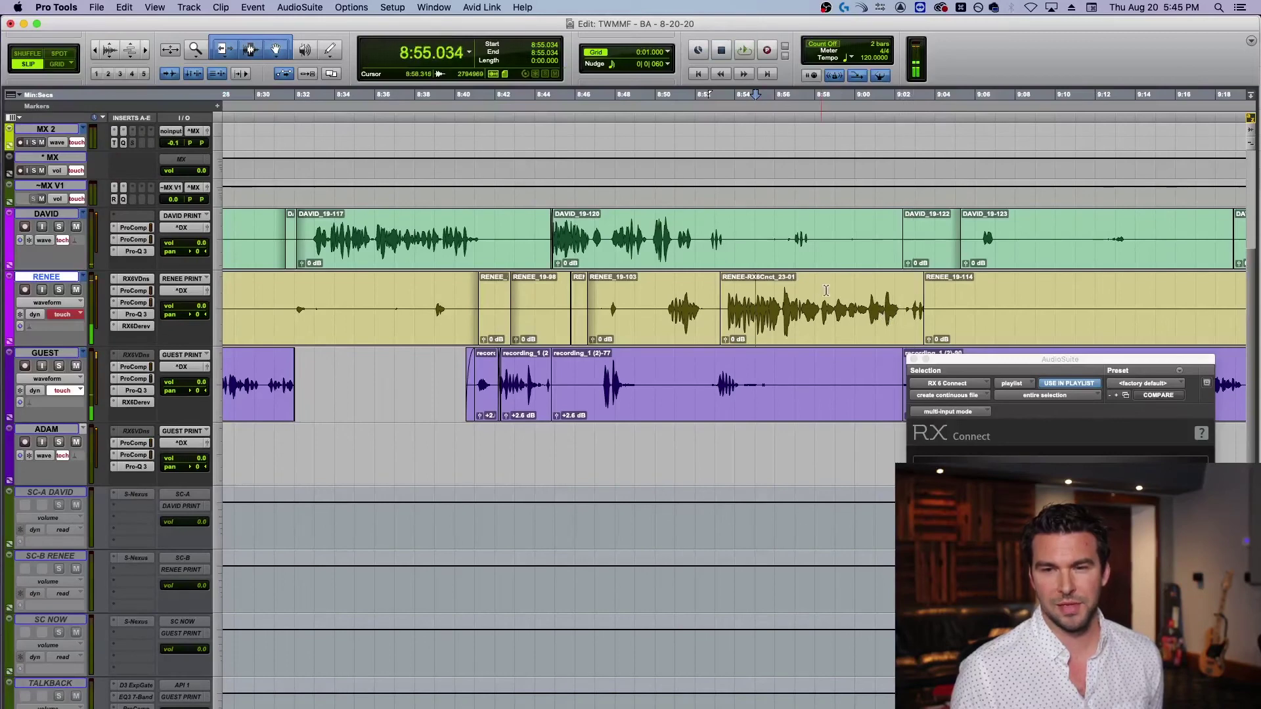
left_click(868, 292)
key("space")
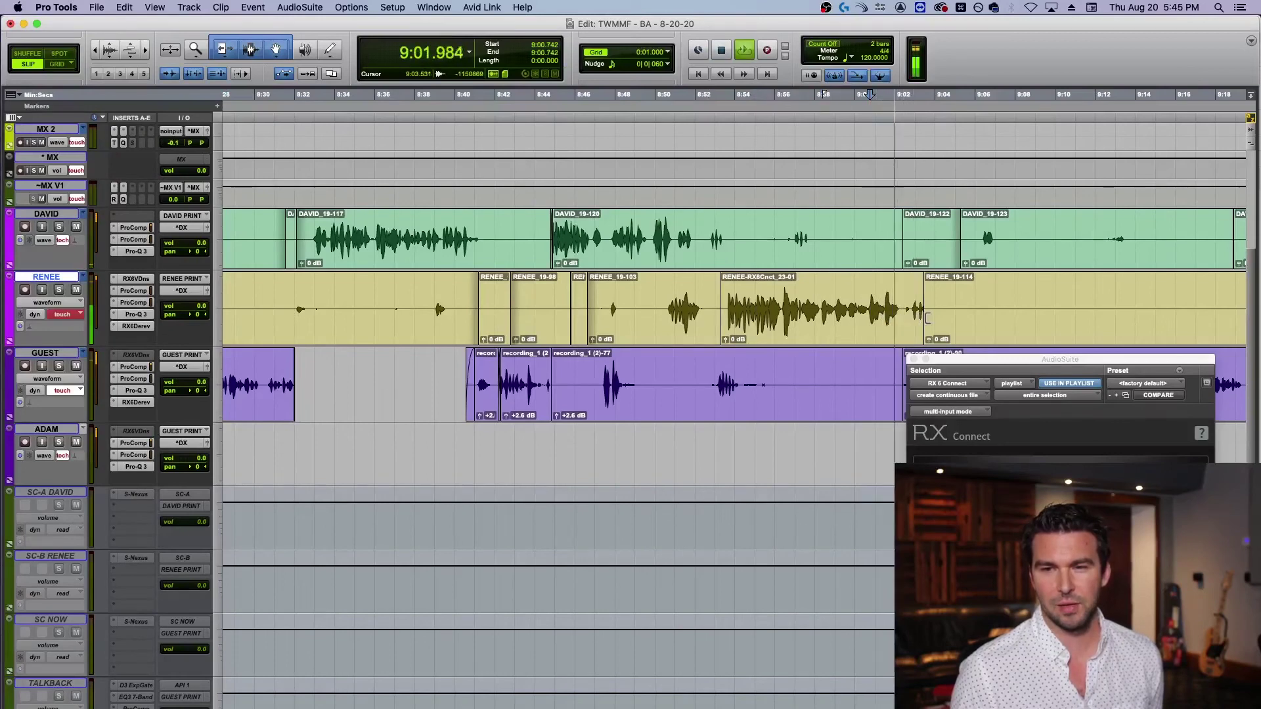
key("space")
left_click(841, 305)
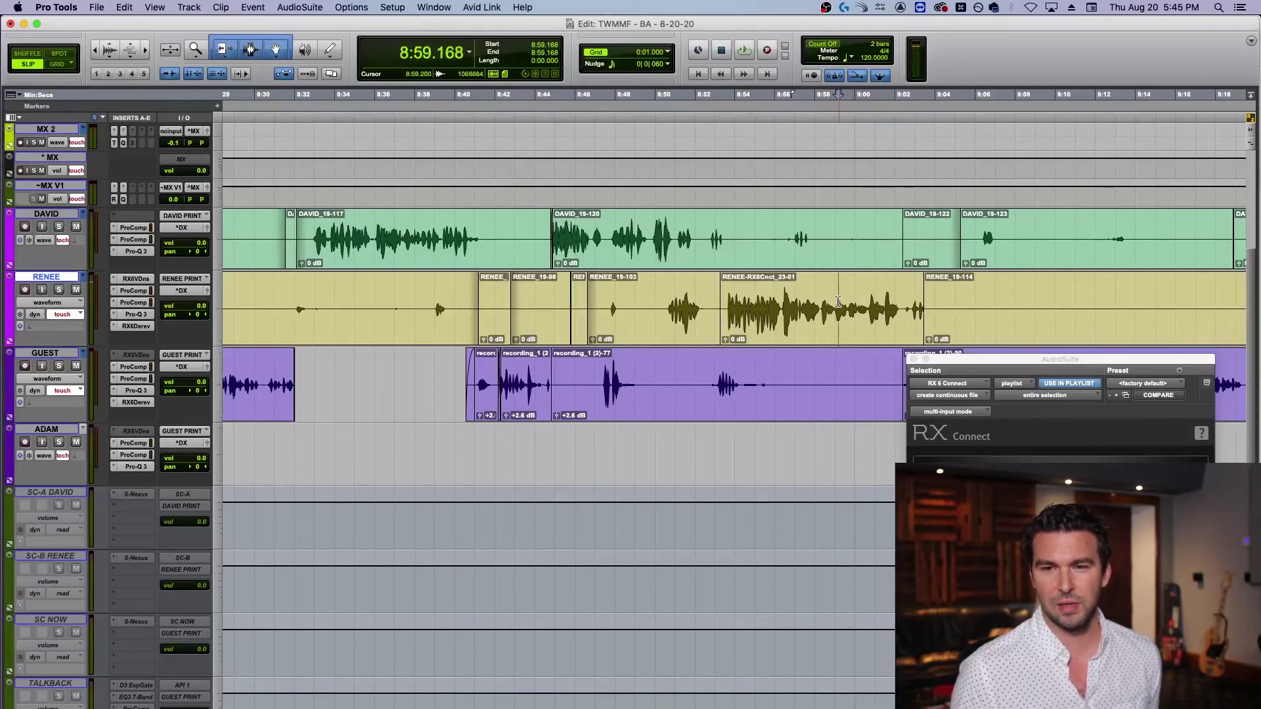
left_click(853, 321)
left_click(850, 303)
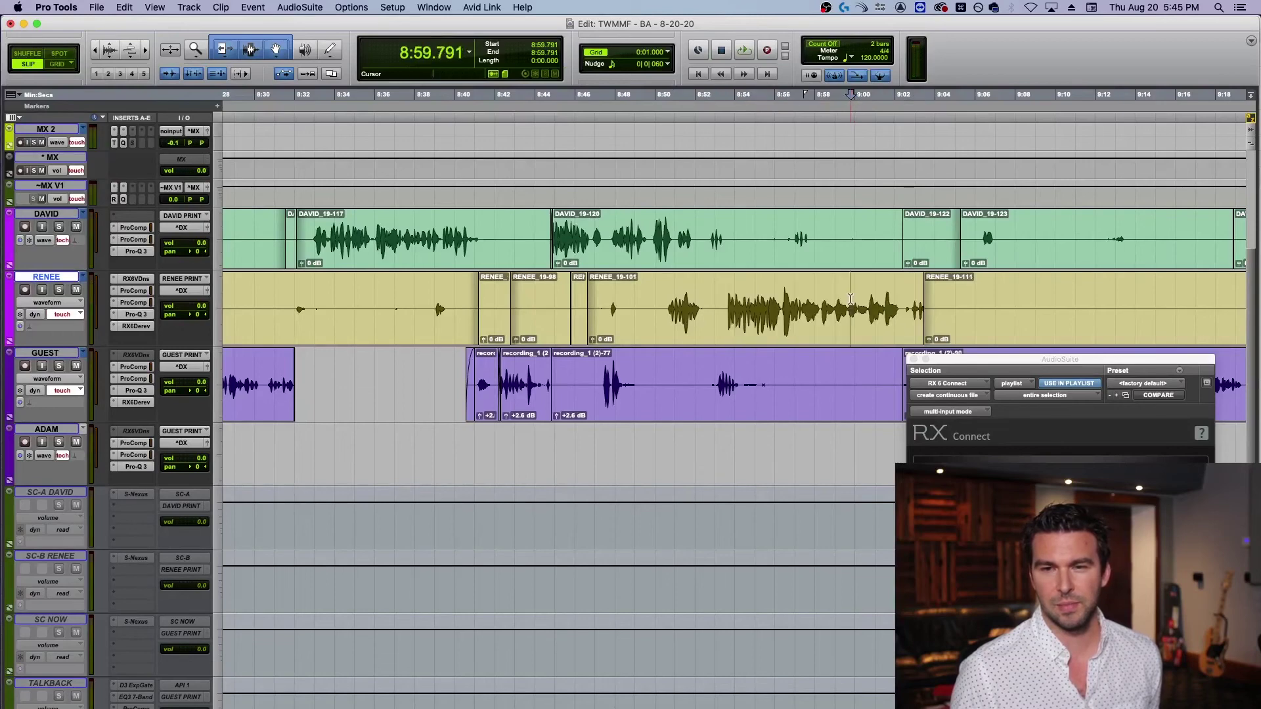
key("space")
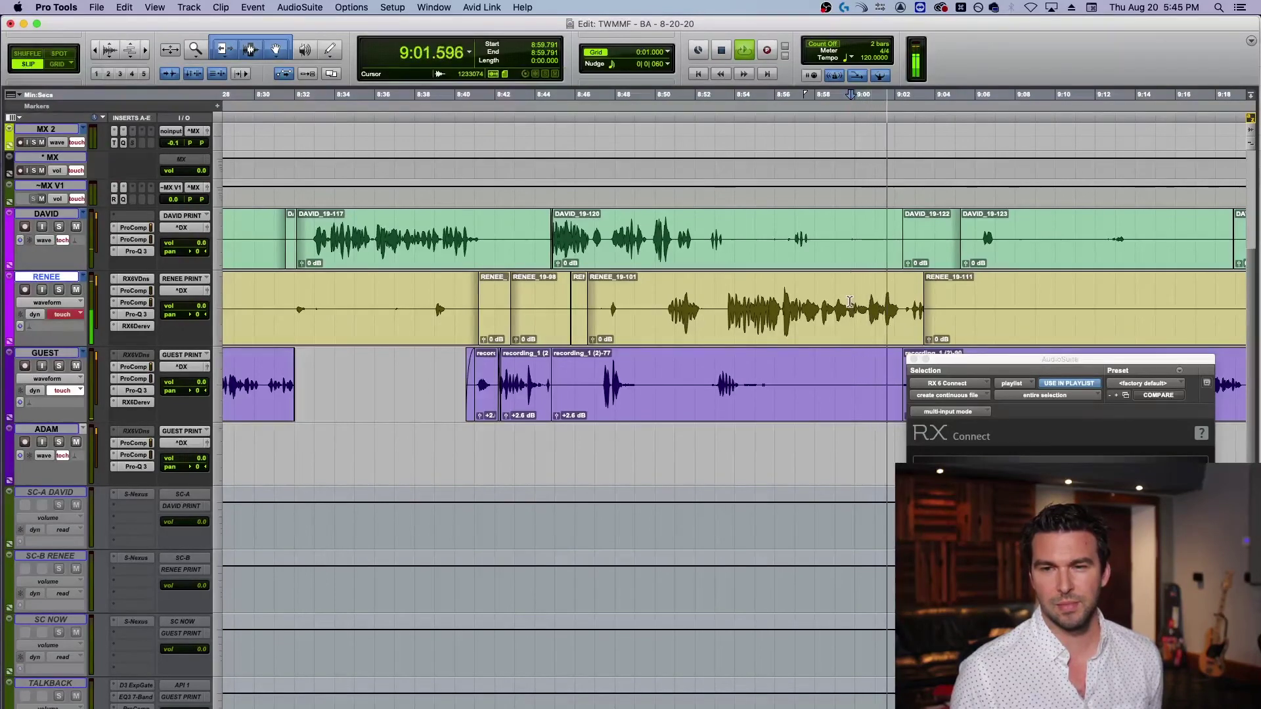
key("space")
left_click(870, 299)
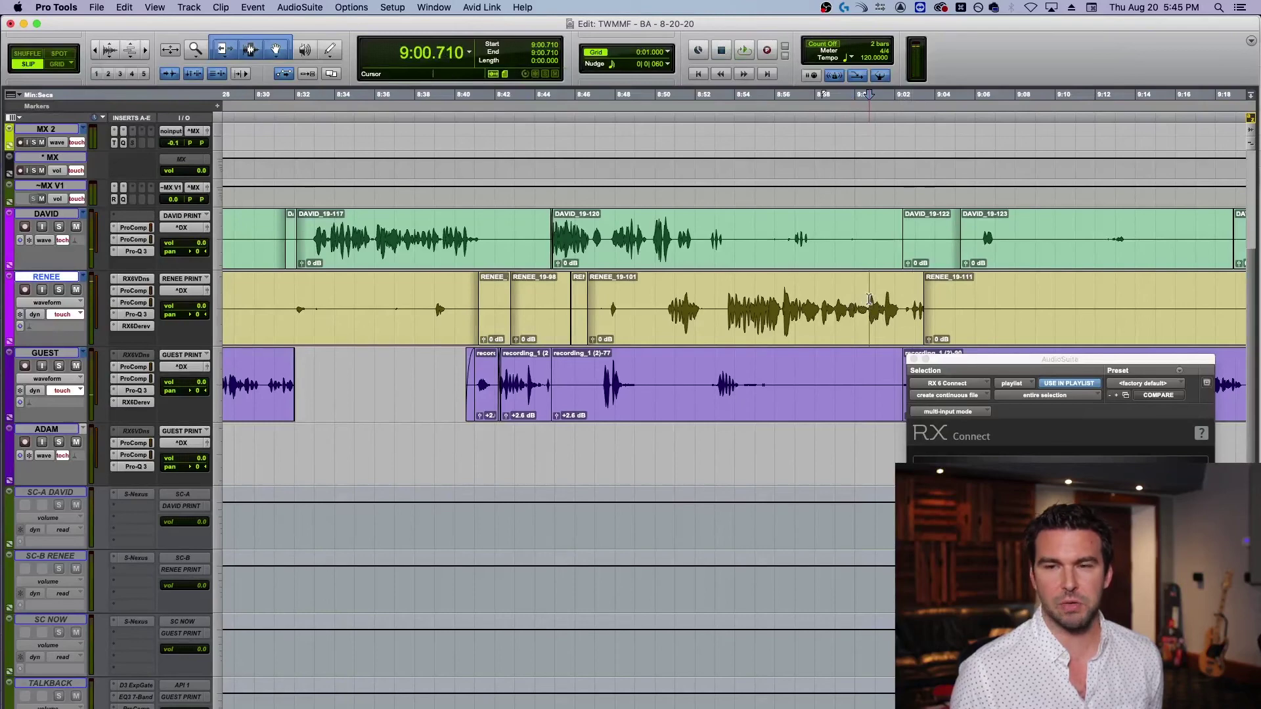